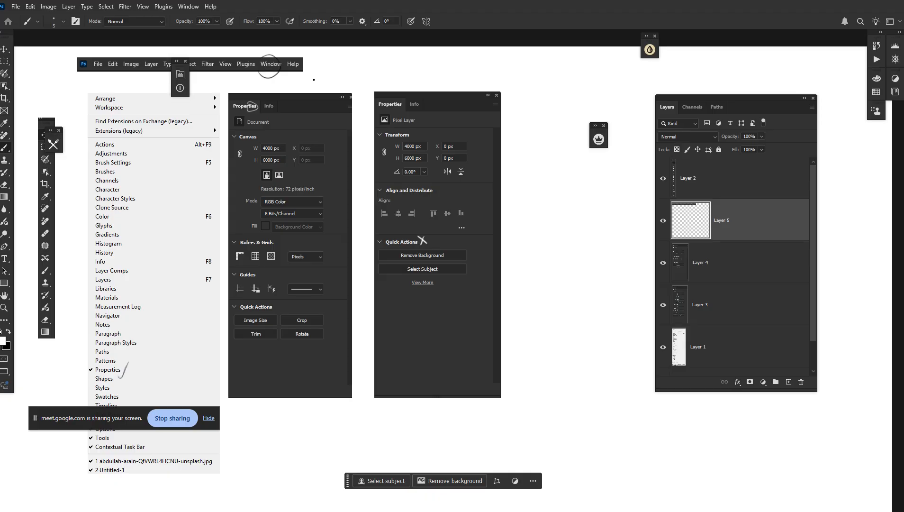
Brush handwritten numbers onto the screenshots: 1 beside the menu bar, 2 above the Window list, 3 beside Properties, 4 above the Document properties panel
{"action": "key", "text": "x"}
{"action": "left_click_drag", "start_coordinate": [314, 59], "coordinate": [316, 70]}
{"action": "left_click_drag", "start_coordinate": [101, 86], "coordinate": [116, 85]}
{"action": "key", "text": "space"}
{"action": "left_click_drag", "start_coordinate": [203, 330], "coordinate": [254, 279]}
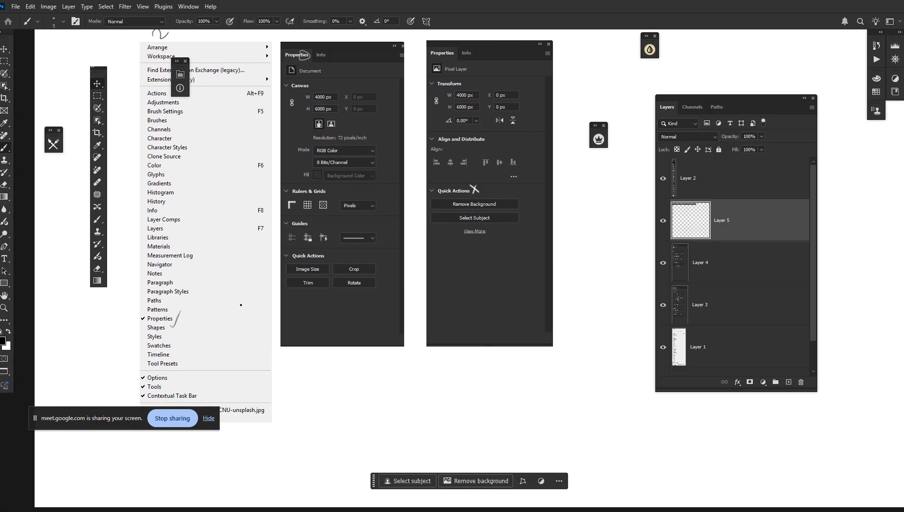
{"action": "scroll", "coordinate": [201, 250], "scroll_direction": "up", "scroll_amount": 2}
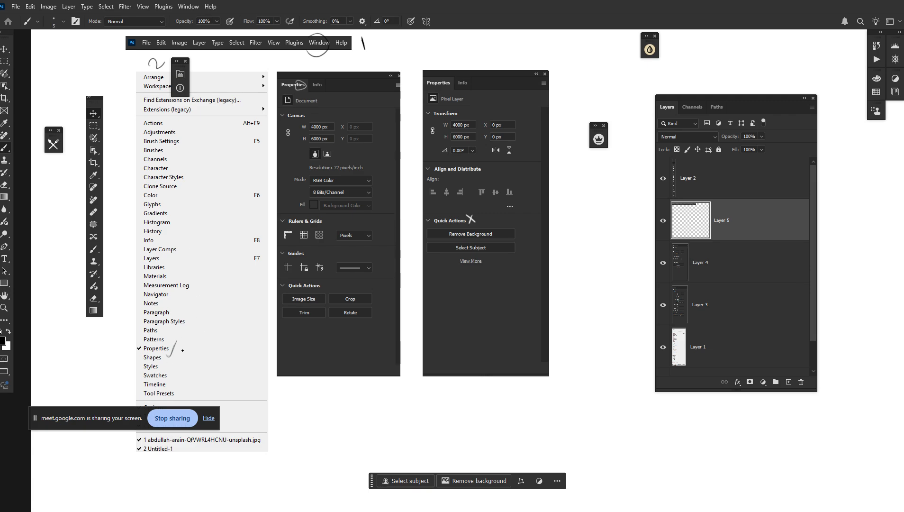
{"action": "mouse_move", "coordinate": [182, 351]}
{"action": "left_mouse_down"}
{"action": "mouse_move", "coordinate": [186, 343]}
{"action": "mouse_move", "coordinate": [184, 355]}
{"action": "left_mouse_up"}
{"action": "scroll", "coordinate": [324, 142], "scroll_direction": "up", "scroll_amount": 2}
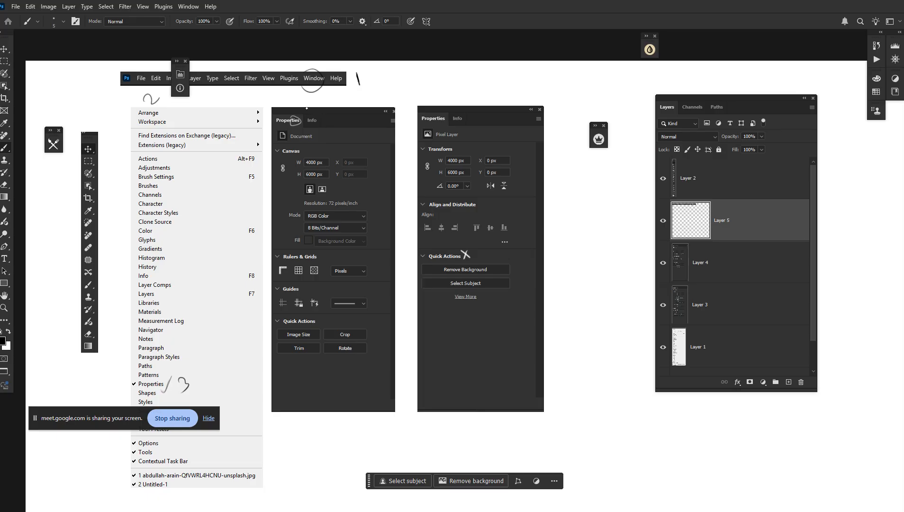
{"action": "left_click_drag", "start_coordinate": [313, 96], "coordinate": [320, 106]}
Undo the stray brush stroke and mark Image Size, Crop, Trim and Rotate under Quick Actions with white tick marks
{"action": "left_click_drag", "start_coordinate": [381, 323], "coordinate": [371, 359]}
{"action": "key", "text": "ctrl+z"}
{"action": "key", "text": "x"}
{"action": "left_click_drag", "start_coordinate": [344, 326], "coordinate": [355, 320]}
{"action": "mouse_move", "coordinate": [341, 362]}
{"action": "left_mouse_down"}
{"action": "mouse_move", "coordinate": [353, 352]}
{"action": "mouse_move", "coordinate": [313, 331]}
{"action": "left_mouse_up"}
Handwrite an underlined "open" in white below the ticked Quick Actions in the Document properties screenshot
{"action": "key", "text": "f"}
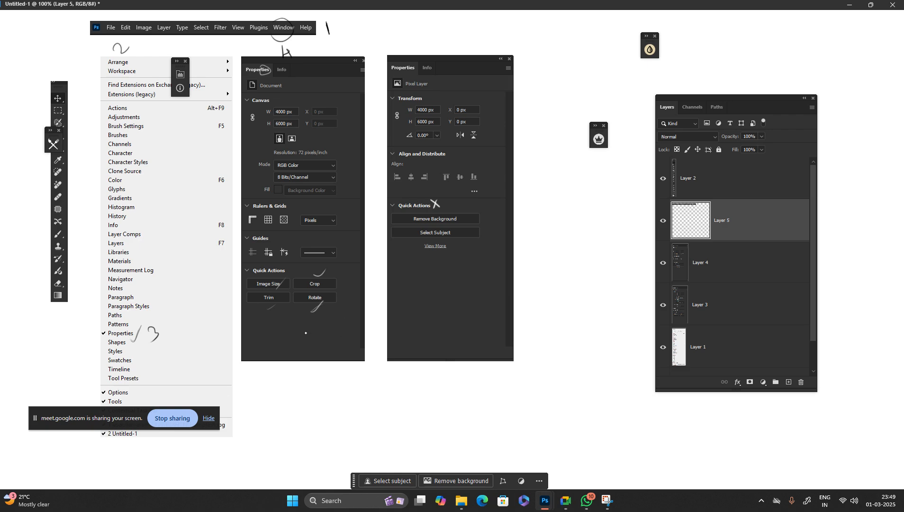
{"action": "mouse_move", "coordinate": [305, 332]}
{"action": "left_mouse_down"}
{"action": "mouse_move", "coordinate": [331, 313]}
{"action": "mouse_move", "coordinate": [340, 318]}
{"action": "left_mouse_up"}
{"action": "left_click_drag", "start_coordinate": [337, 324], "coordinate": [327, 339]}
Return to the standard screen mode and restore the annotated Untitled-1 document to a smaller floating window
{"action": "key", "text": "f"}
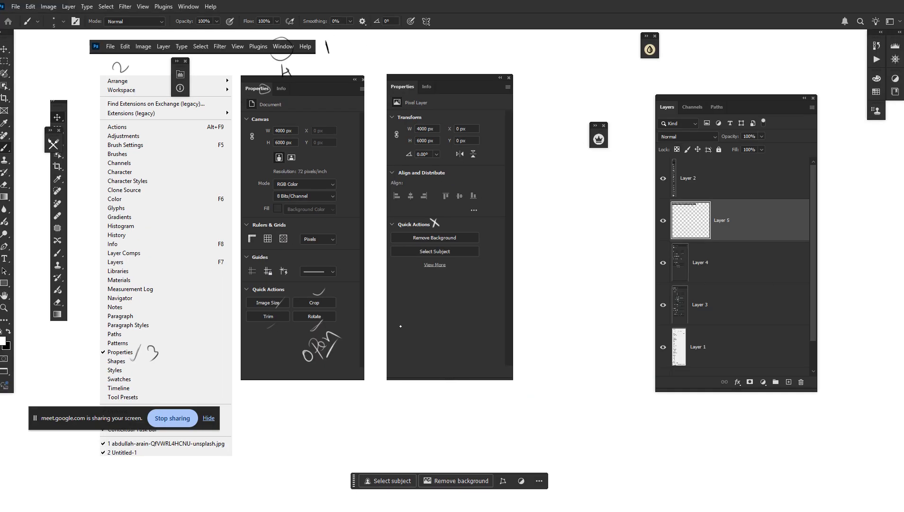
{"action": "key", "text": "f"}
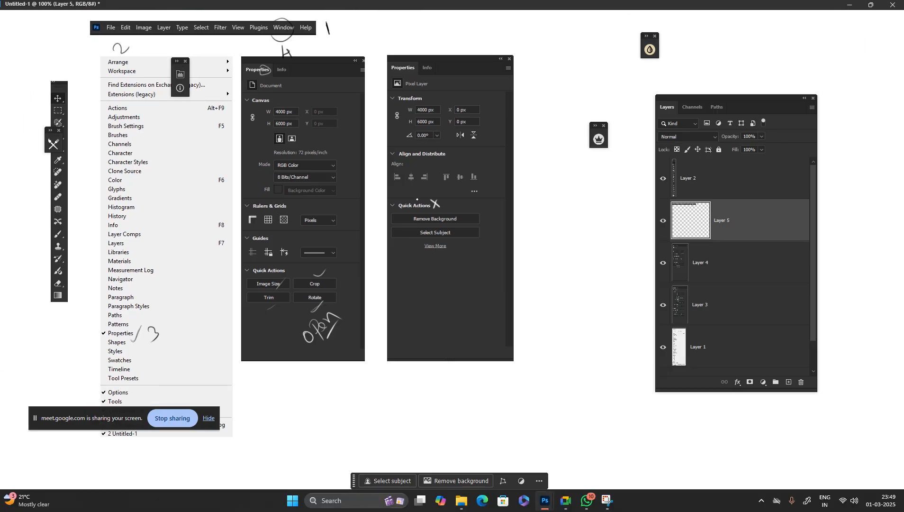
{"action": "left_click", "coordinate": [871, 5]}
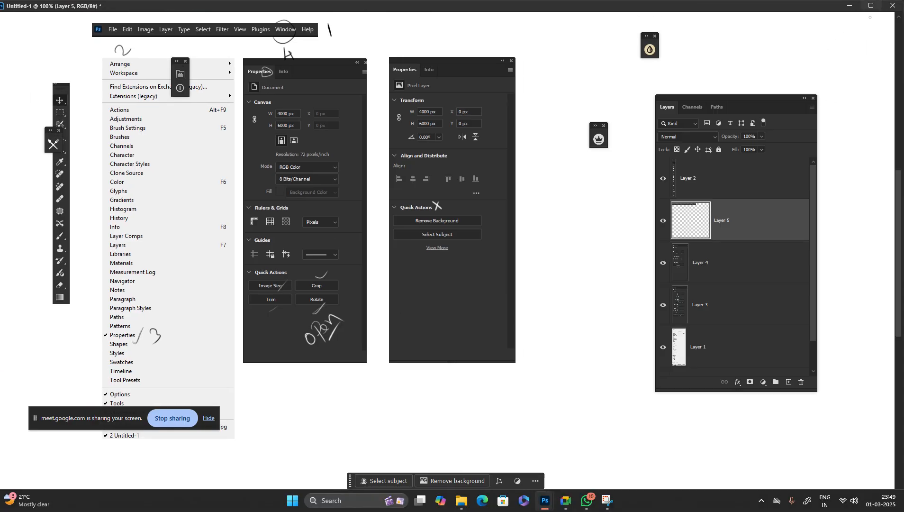
{"action": "left_click", "coordinate": [871, 5]}
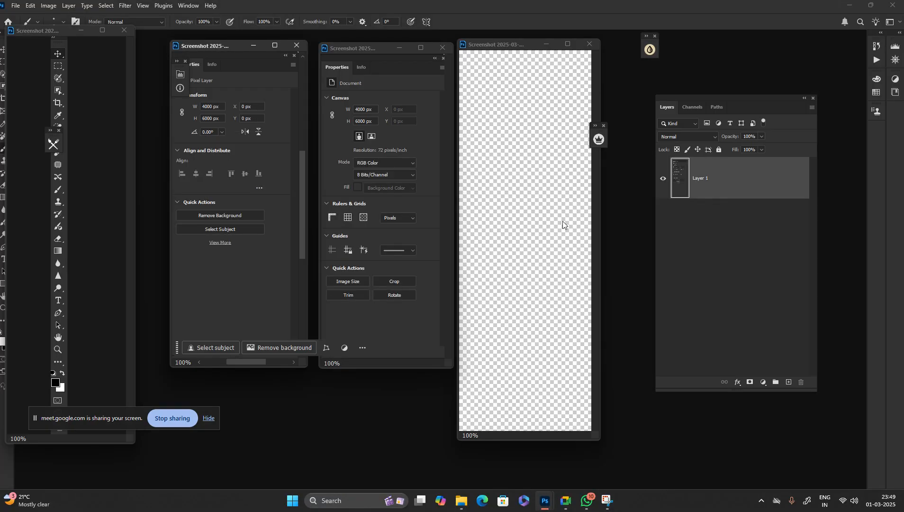
Close the four floating screenshot documents that are no longer needed
{"action": "left_click", "coordinate": [289, 47]}
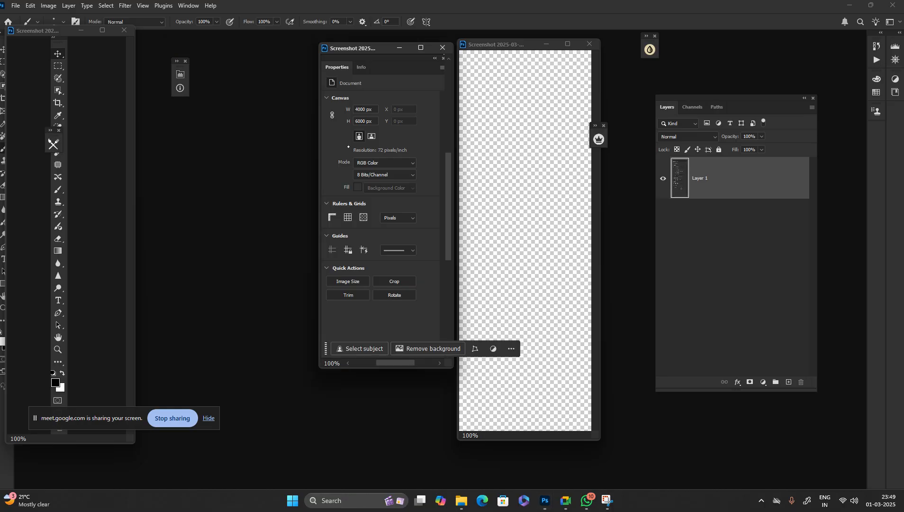
{"action": "left_click", "coordinate": [442, 47]}
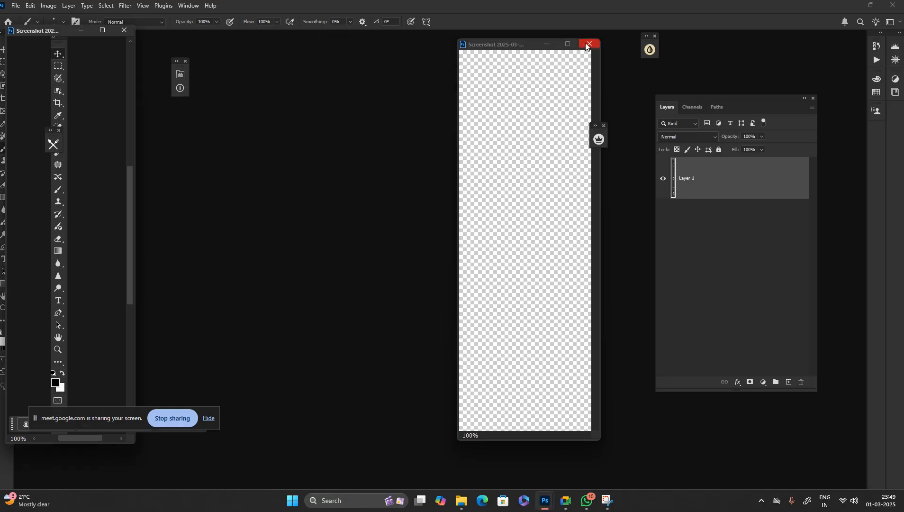
{"action": "left_click", "coordinate": [589, 43]}
{"action": "left_click", "coordinate": [446, 192]}
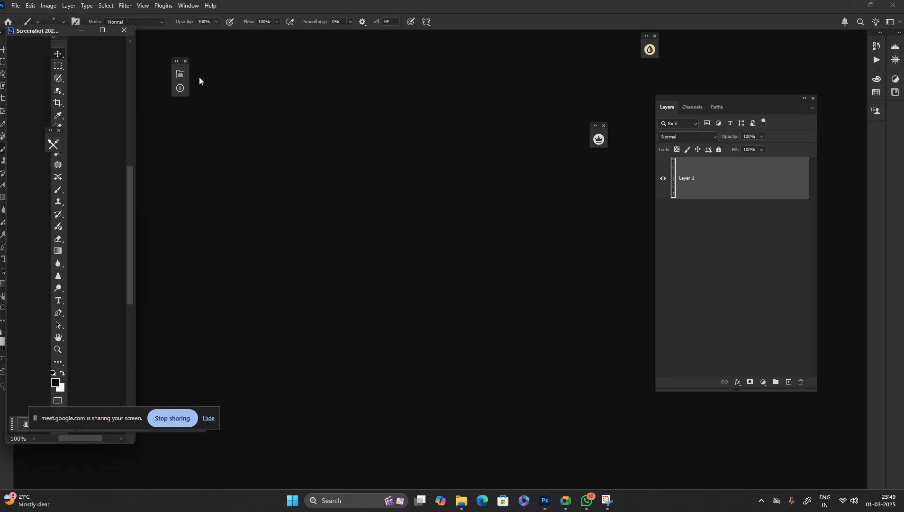
{"action": "left_click", "coordinate": [121, 34]}
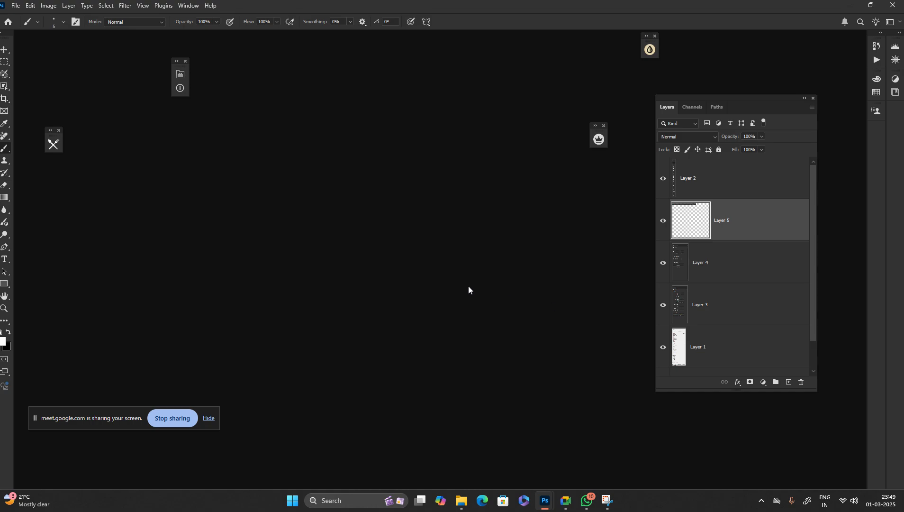
Open the portrait photo of the man in the field from D:, PHOTOSHOP CLASS 2025, MARCH, PHOTOSHOP CLASS
{"action": "key", "text": "ctrl+o"}
{"action": "scroll", "coordinate": [465, 295], "scroll_direction": "down", "scroll_amount": 2}
{"action": "scroll", "coordinate": [464, 296], "scroll_direction": "up", "scroll_amount": 1}
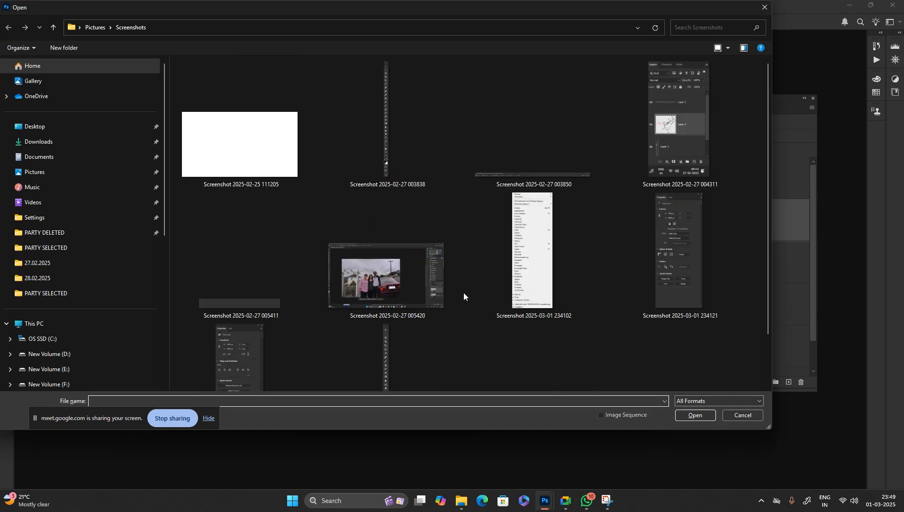
{"action": "left_click", "coordinate": [379, 280]}
{"action": "key", "text": "alt+Up"}
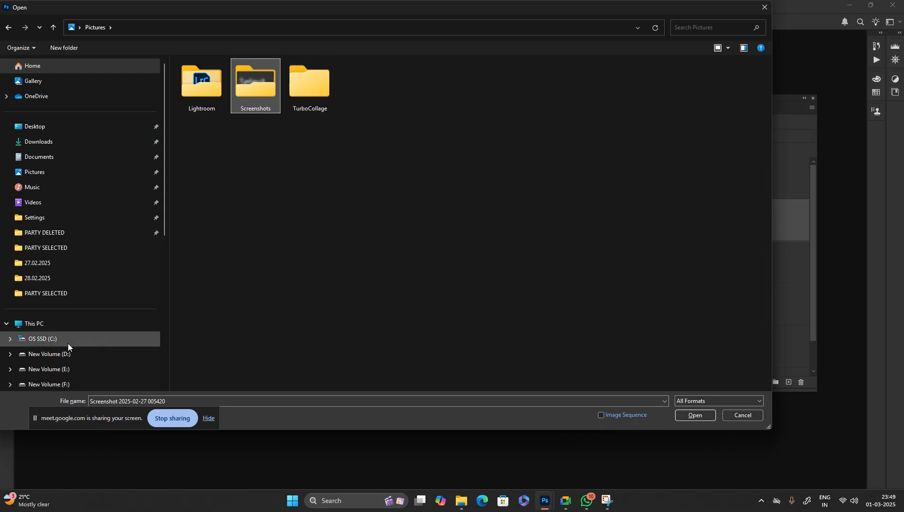
{"action": "left_click", "coordinate": [57, 355]}
{"action": "double_click", "coordinate": [218, 173]}
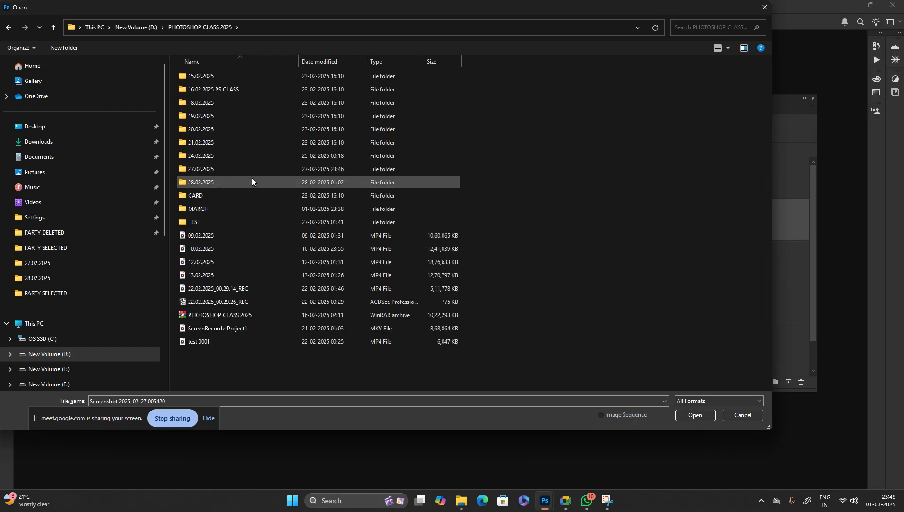
{"action": "double_click", "coordinate": [209, 208]}
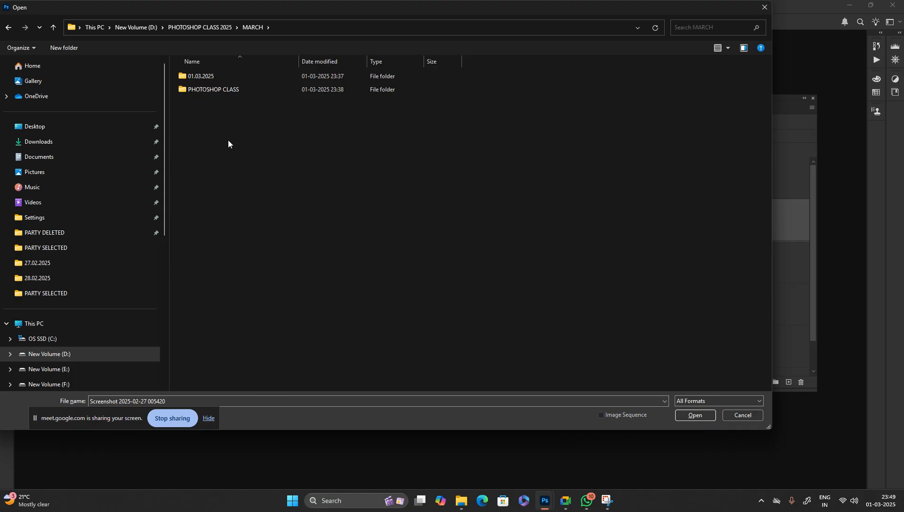
{"action": "left_click", "coordinate": [206, 78]}
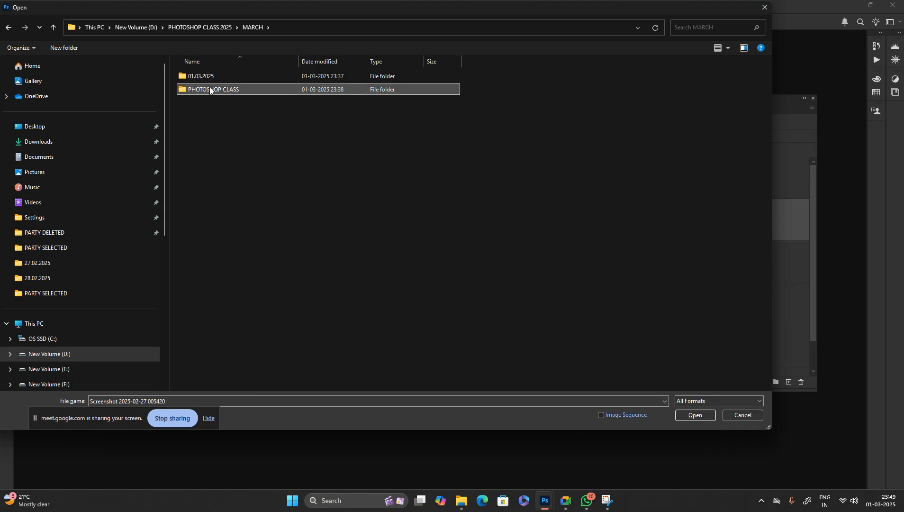
{"action": "double_click", "coordinate": [209, 86]}
{"action": "double_click", "coordinate": [209, 86]}
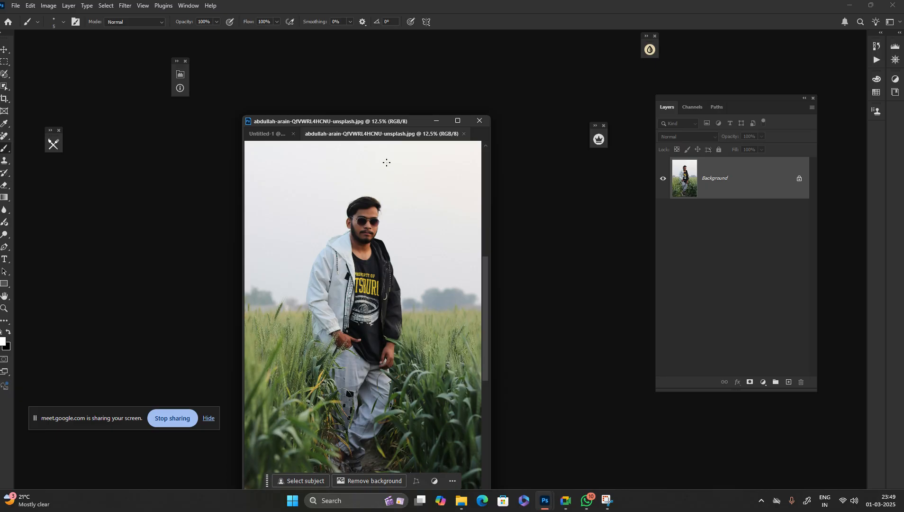
Float the portrait photo in its own window and minimize the annotated Untitled-1 document
{"action": "left_click_drag", "start_coordinate": [359, 135], "coordinate": [323, 48]}
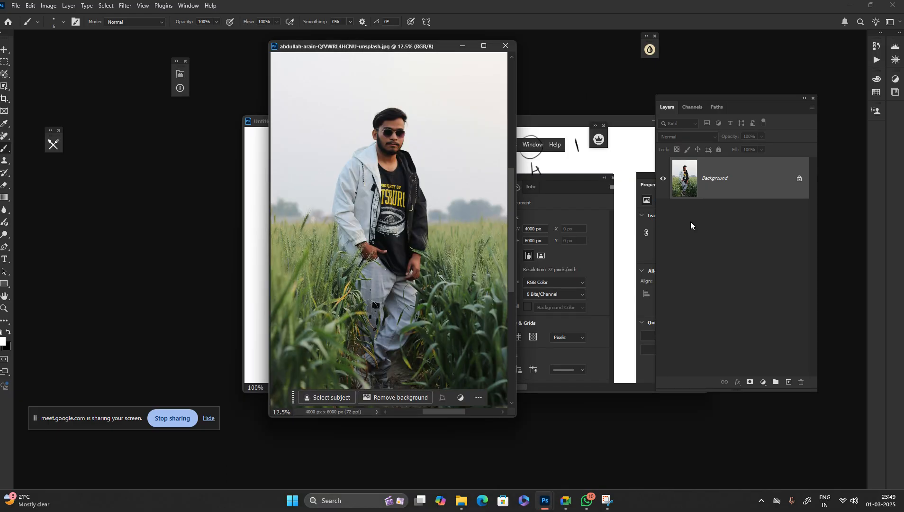
{"action": "left_click", "coordinate": [600, 163]}
{"action": "key", "text": "z"}
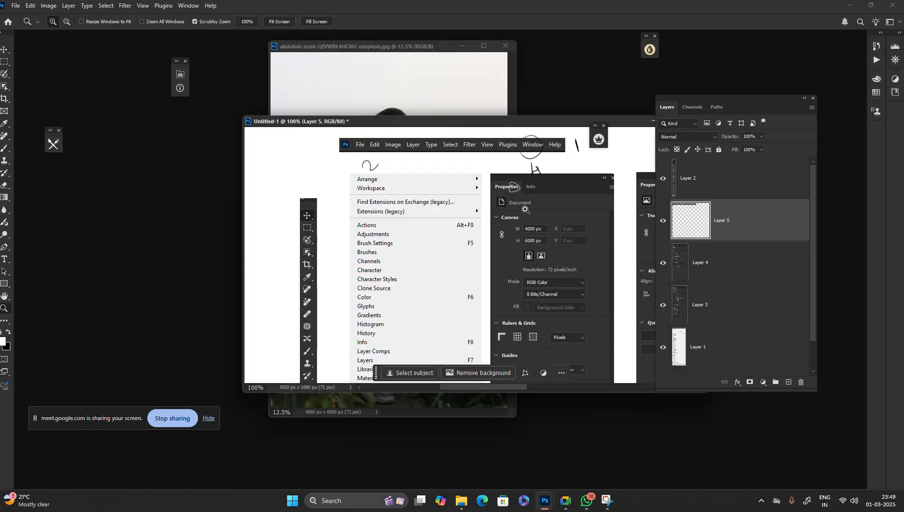
{"action": "right_click", "coordinate": [527, 209]}
{"action": "left_click", "coordinate": [535, 213]}
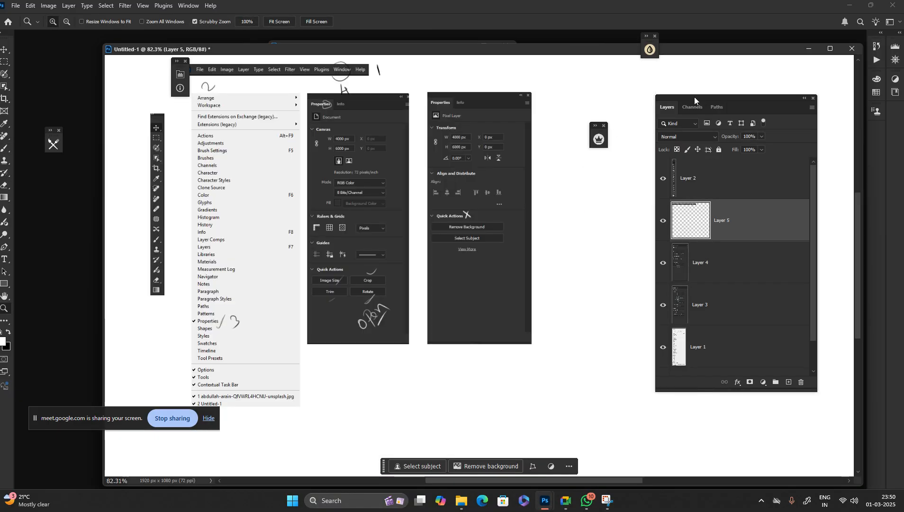
{"action": "left_click", "coordinate": [809, 49]}
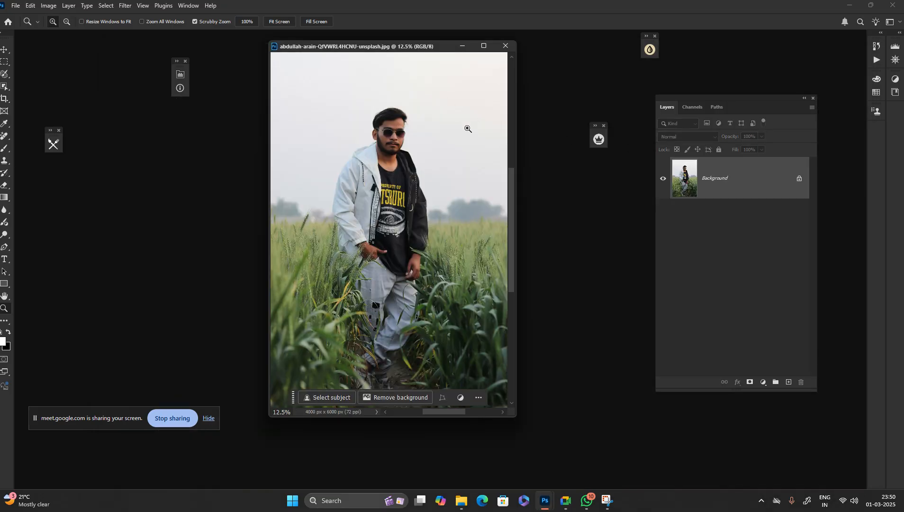
Show the Properties panel on one side of the photo and place the Layers panel group, with Layers in front, on the other
{"action": "left_click", "coordinate": [187, 5]}
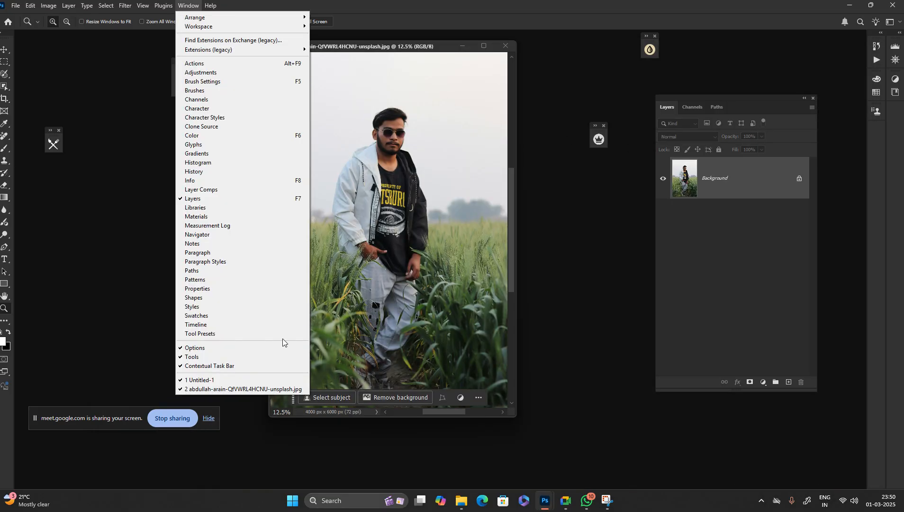
{"action": "left_click", "coordinate": [203, 288]}
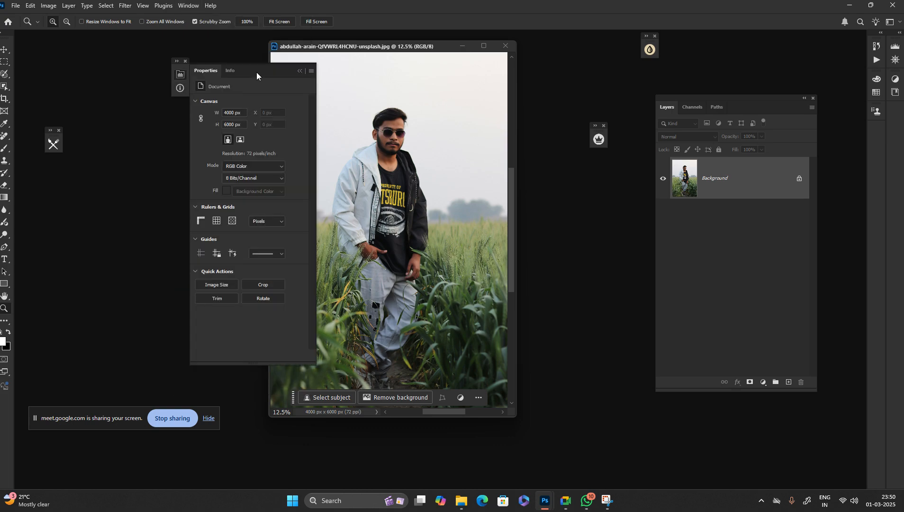
{"action": "left_click_drag", "start_coordinate": [256, 72], "coordinate": [191, 96]}
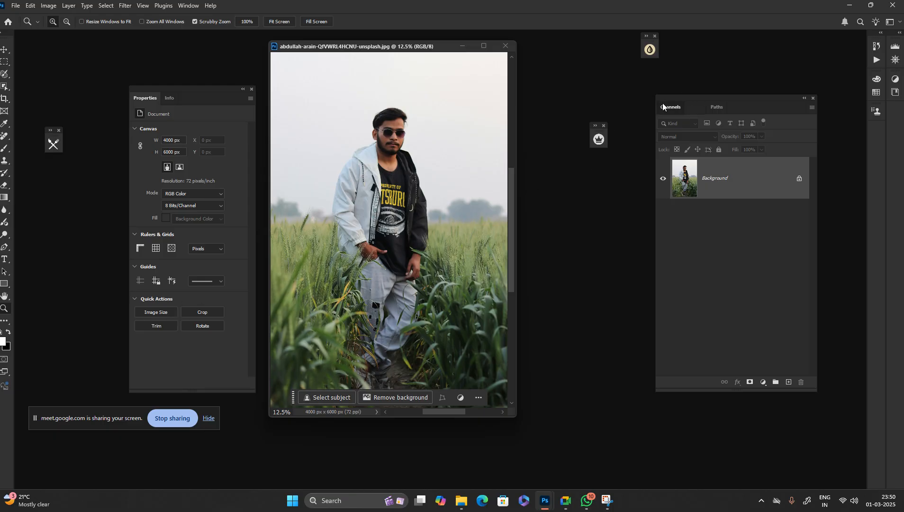
{"action": "left_click_drag", "start_coordinate": [694, 107], "coordinate": [562, 110]}
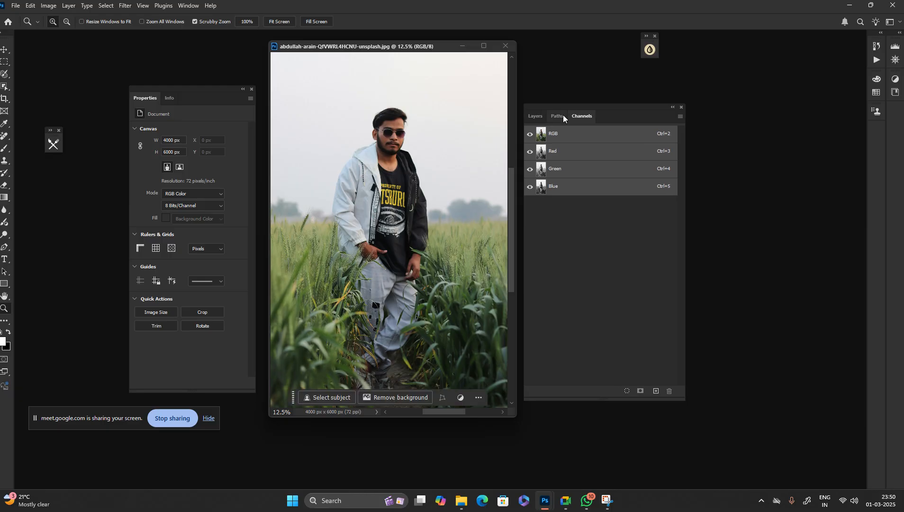
{"action": "left_click", "coordinate": [530, 117]}
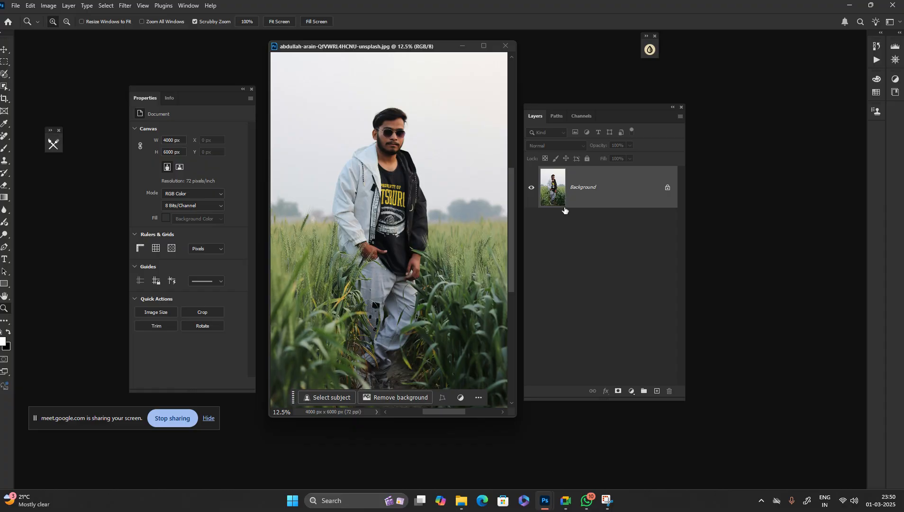
Duplicate the Background layer and capture a screenshot of the area spanning the Properties panel, the photo and the Layers panel
{"action": "key", "text": "ctrl+j"}
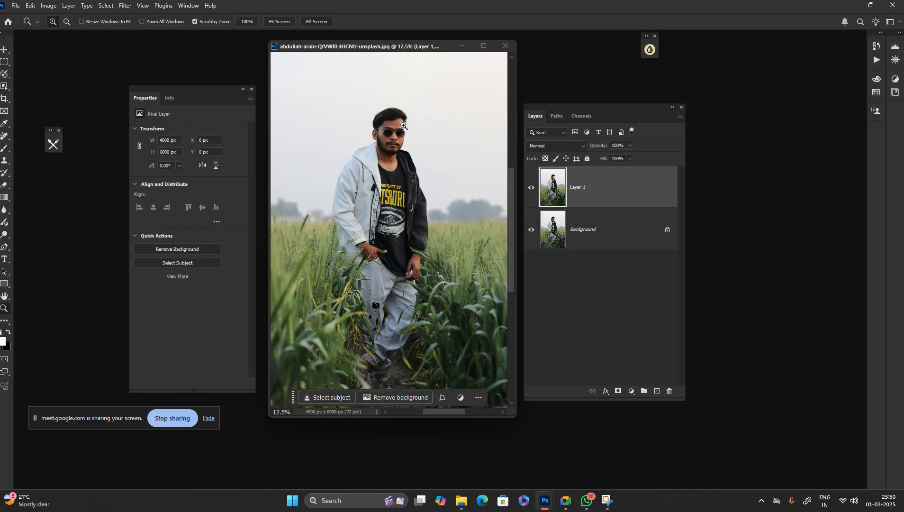
{"action": "key", "text": "super+shift+s"}
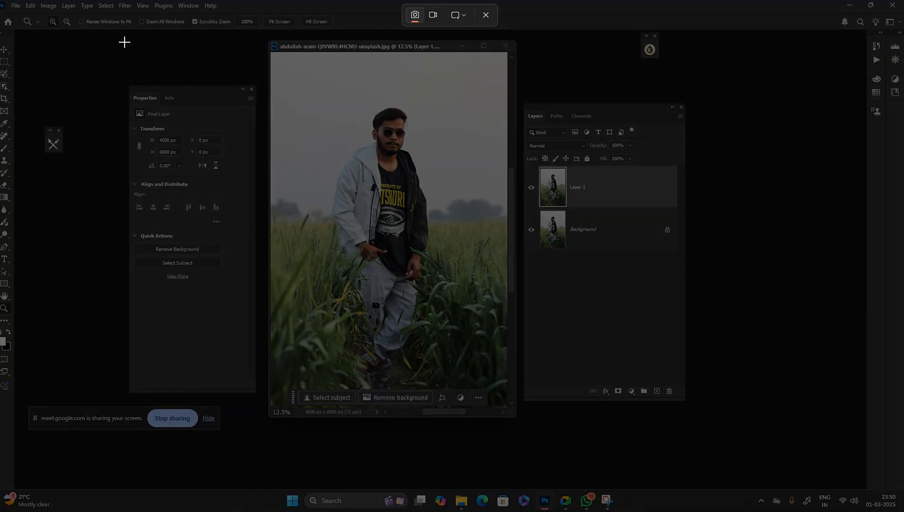
{"action": "left_click_drag", "start_coordinate": [106, 30], "coordinate": [709, 458]}
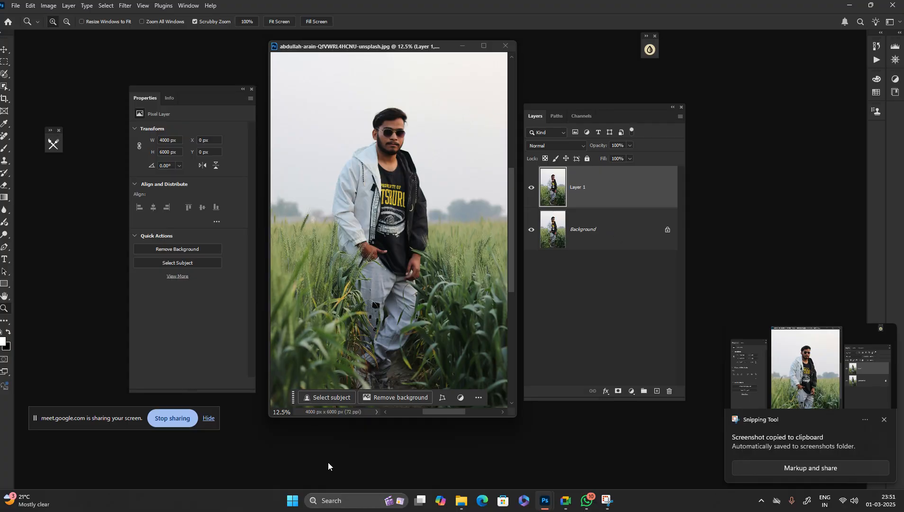
Switch to the annotated Untitled-1 document, hide the panels and fit the whole document on screen
{"action": "mouse_move", "coordinate": [546, 498]}
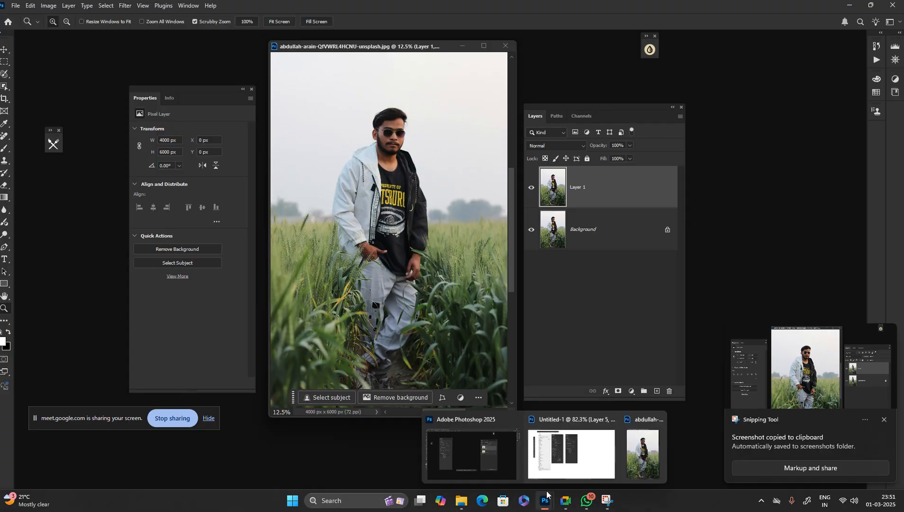
{"action": "left_click", "coordinate": [562, 448]}
{"action": "left_click", "coordinate": [562, 447]}
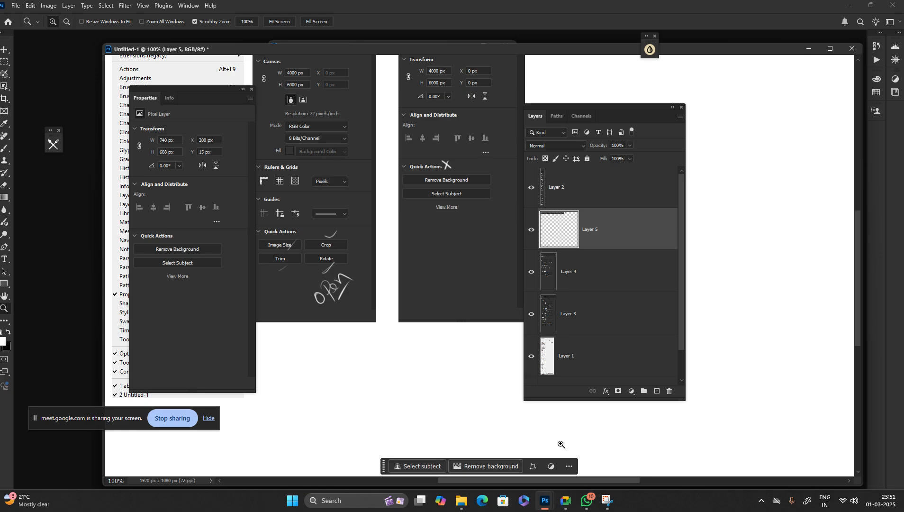
{"action": "key", "text": "Tab"}
{"action": "right_click", "coordinate": [447, 275]}
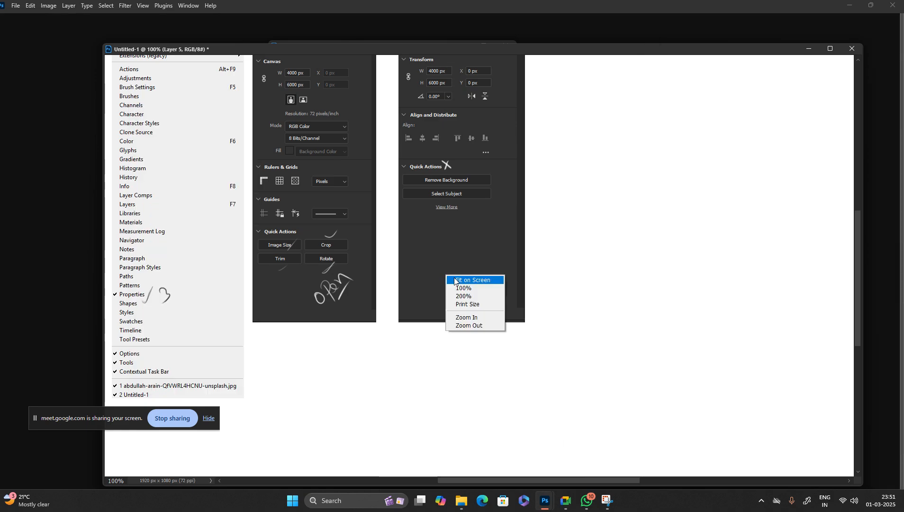
{"action": "left_click", "coordinate": [456, 278]}
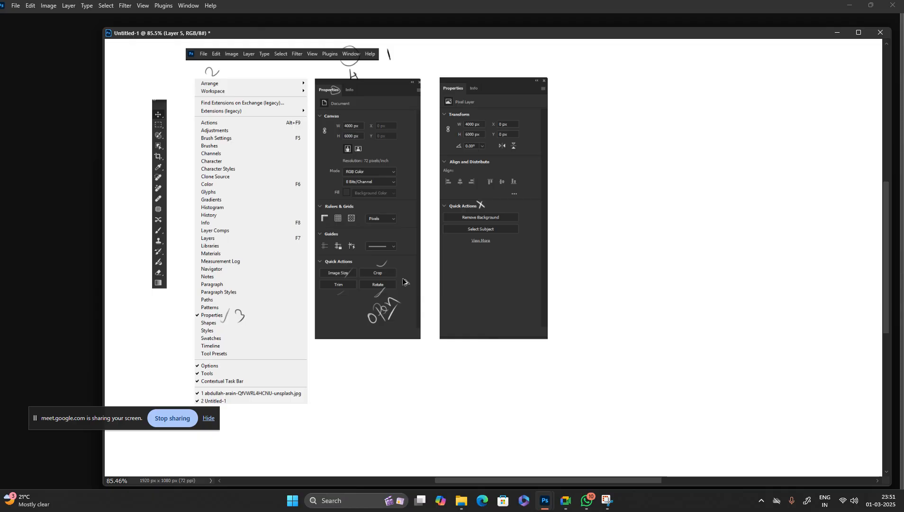
{"action": "key", "text": "ctrl+alt+a"}
{"action": "left_click_drag", "start_coordinate": [383, 262], "coordinate": [345, 256]}
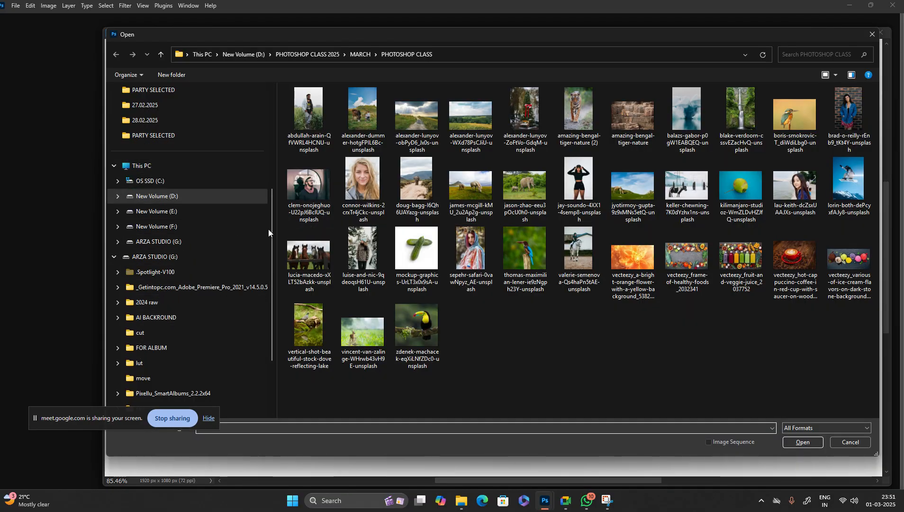
{"action": "mouse_move", "coordinate": [273, 226]}
{"action": "left_mouse_down"}
{"action": "mouse_move", "coordinate": [277, 308]}
{"action": "mouse_move", "coordinate": [279, 219]}
{"action": "left_mouse_up"}
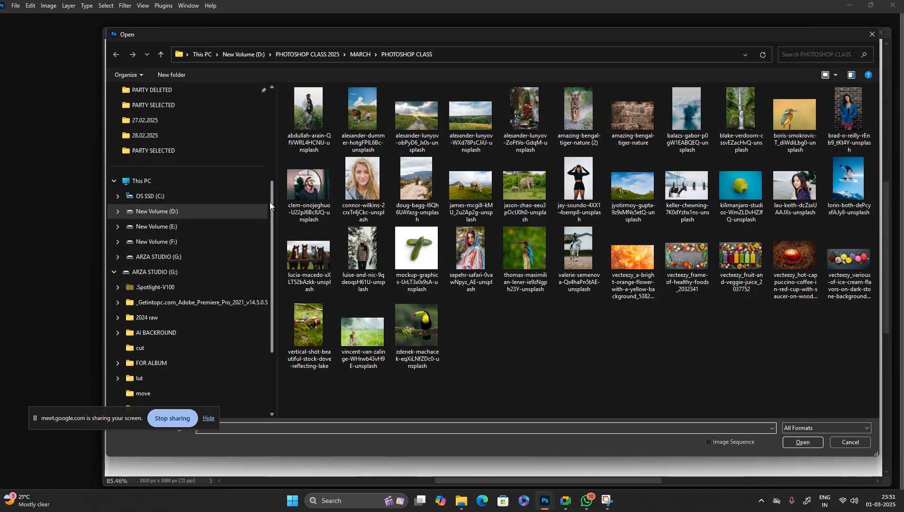
{"action": "left_click_drag", "start_coordinate": [270, 202], "coordinate": [269, 139]}
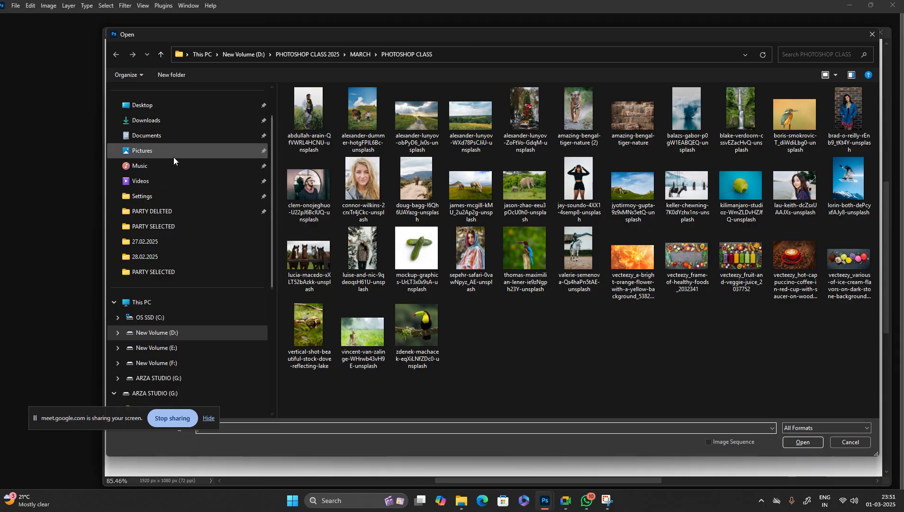
{"action": "left_click", "coordinate": [151, 152]}
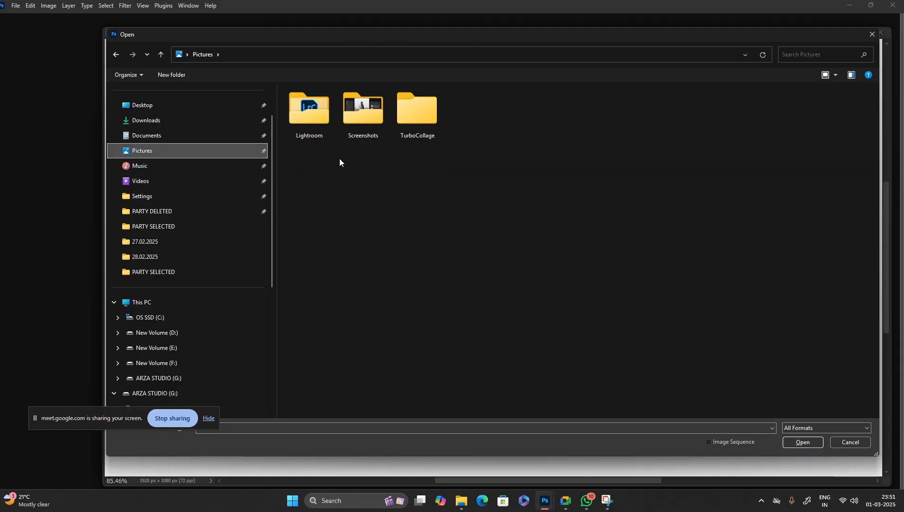
{"action": "double_click", "coordinate": [362, 116]}
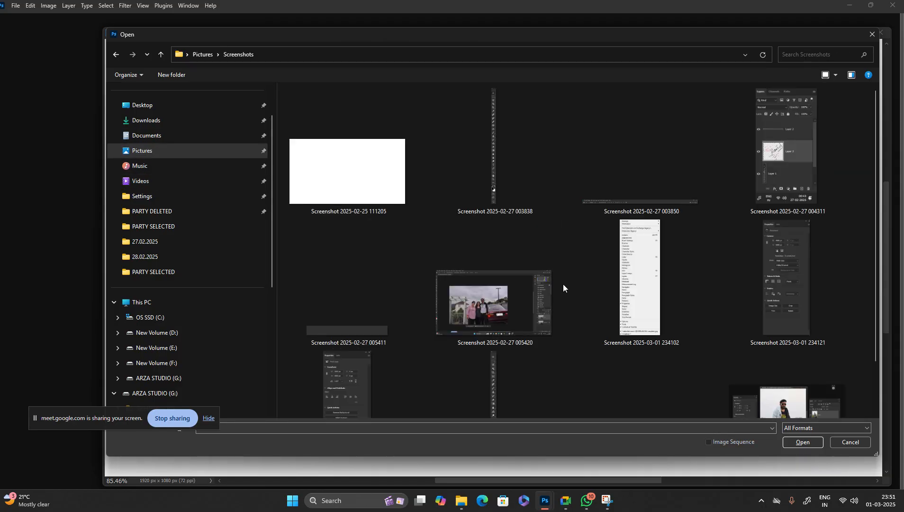
{"action": "double_click", "coordinate": [750, 349]}
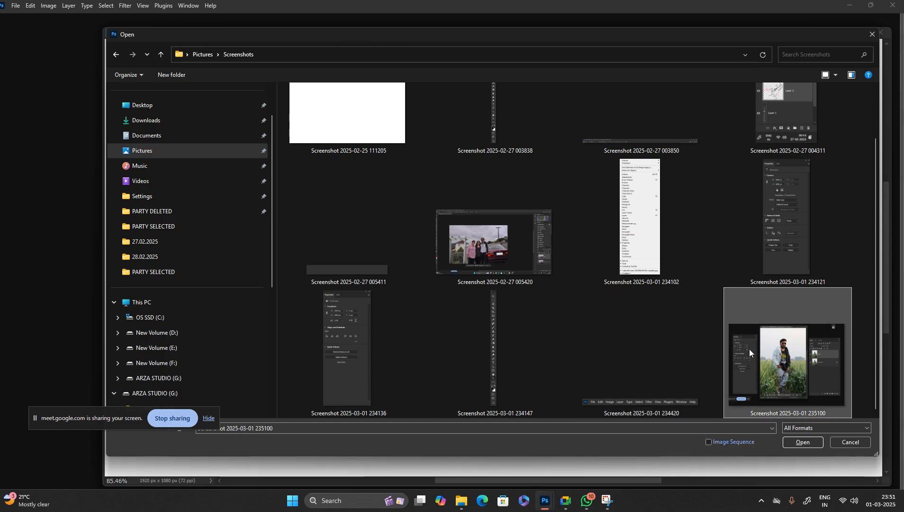
Cut the whole screenshot image, close its file without saving and paste the image into the Untitled-1 document
{"action": "key", "text": "Delete"}
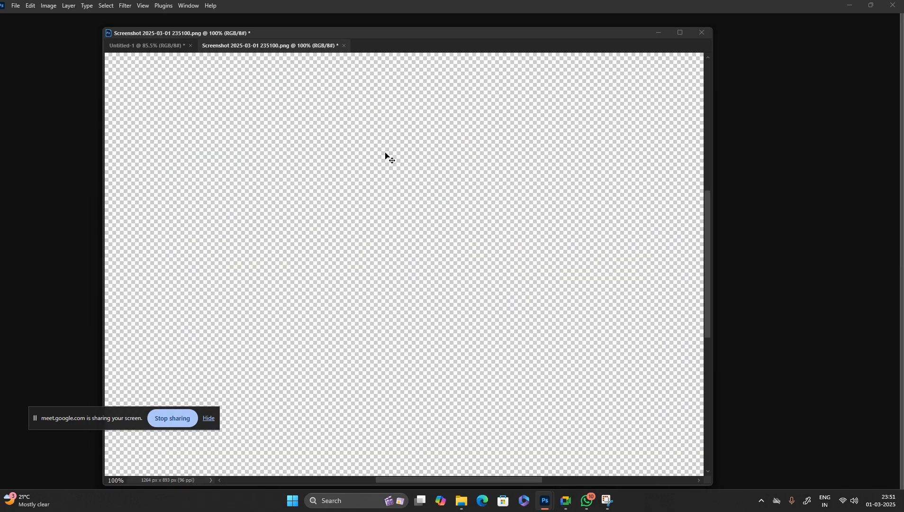
{"action": "key", "text": "ctrl+w"}
{"action": "left_click", "coordinate": [458, 192]}
{"action": "key", "text": "ctrl+v"}
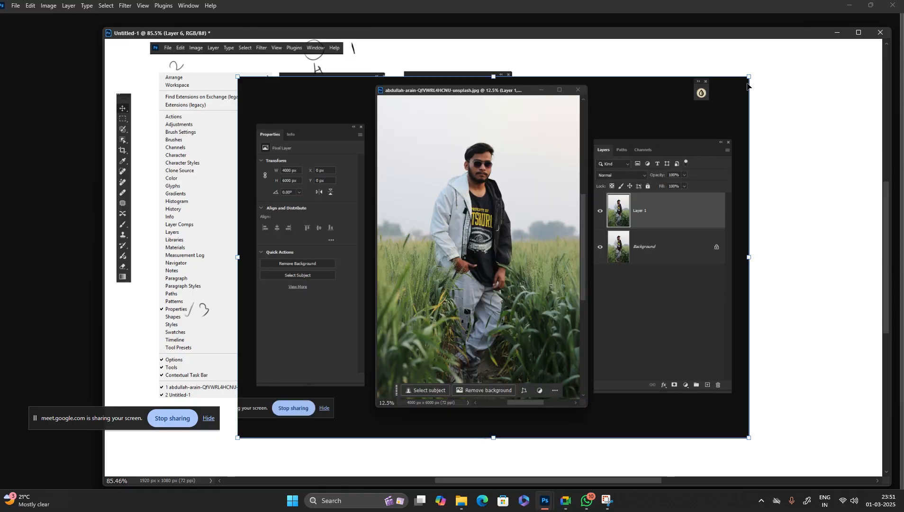
Scale down the pasted screenshot and place it beside the first Properties panel image, covering the Pixel Layer panel image
{"action": "left_click_drag", "start_coordinate": [748, 77], "coordinate": [690, 119]}
{"action": "left_click_drag", "start_coordinate": [552, 205], "coordinate": [658, 158]}
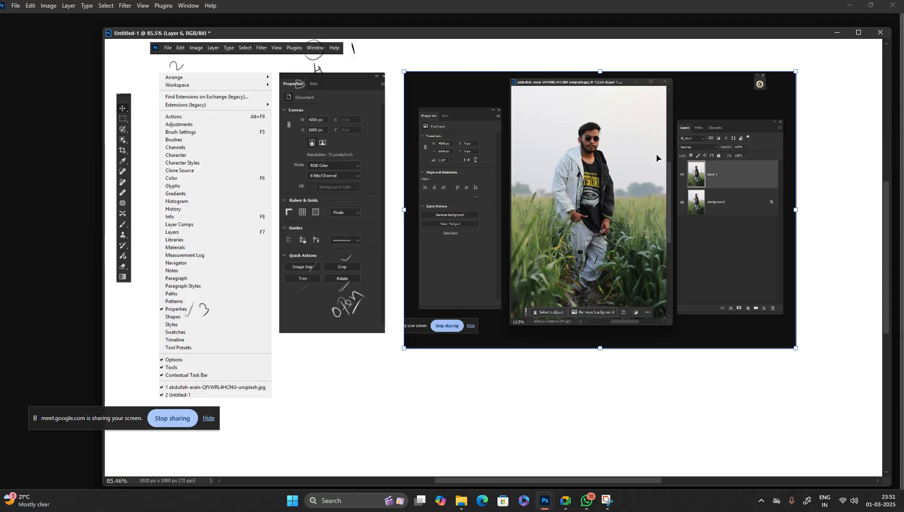
{"action": "key", "text": "Return"}
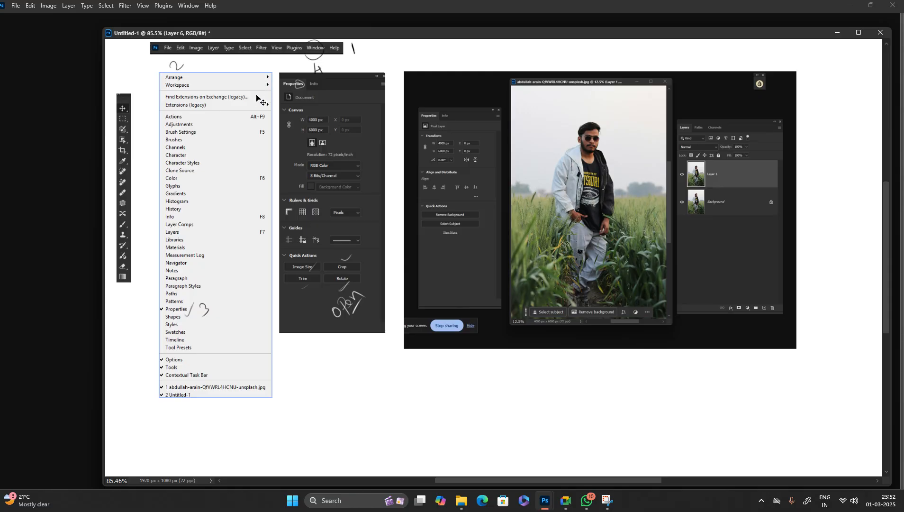
{"action": "key", "text": "alt+Tab"}
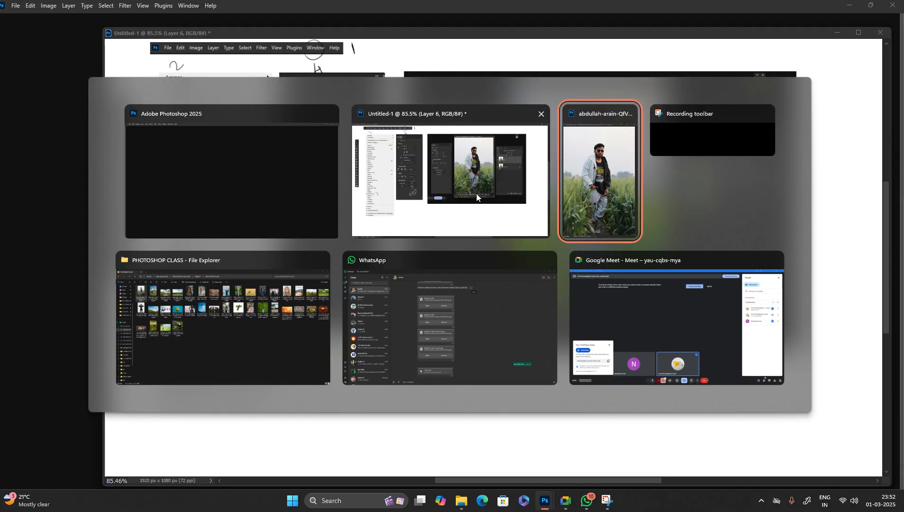
{"action": "left_click", "coordinate": [254, 332]}
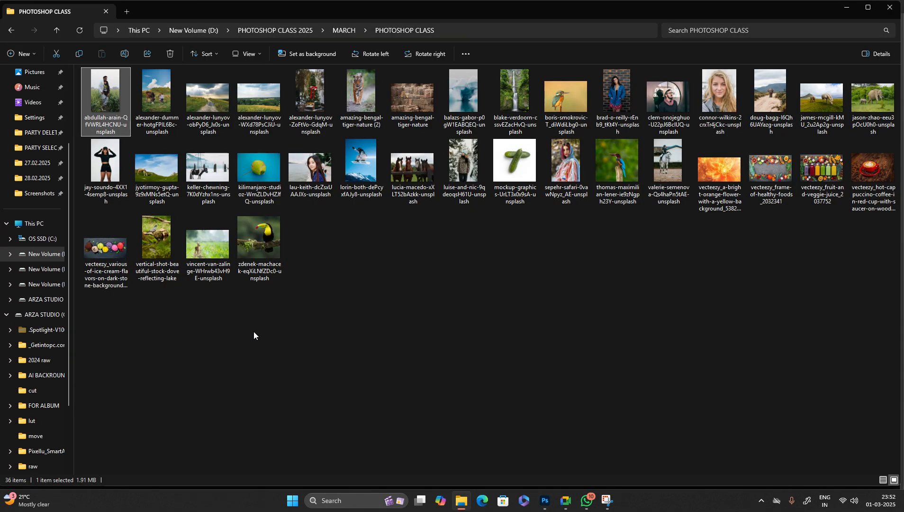
{"action": "left_click", "coordinate": [566, 501]}
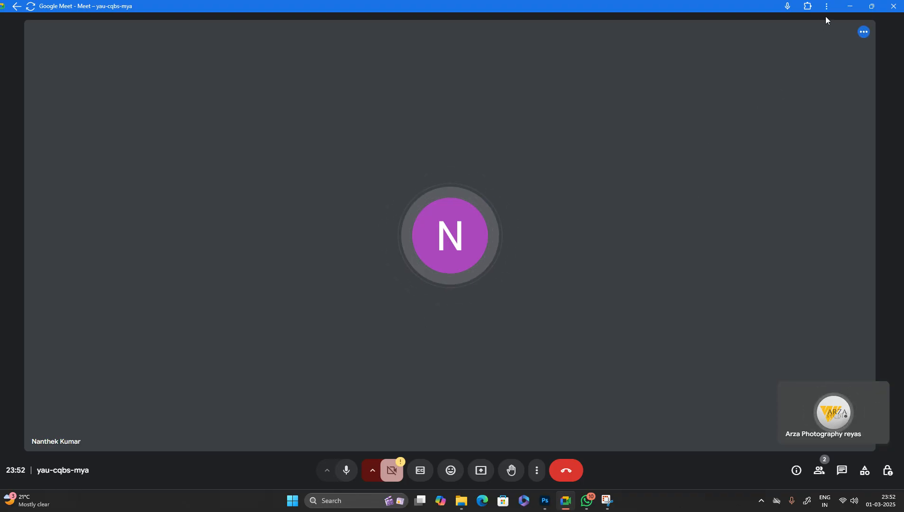
{"action": "left_click", "coordinate": [850, 6]}
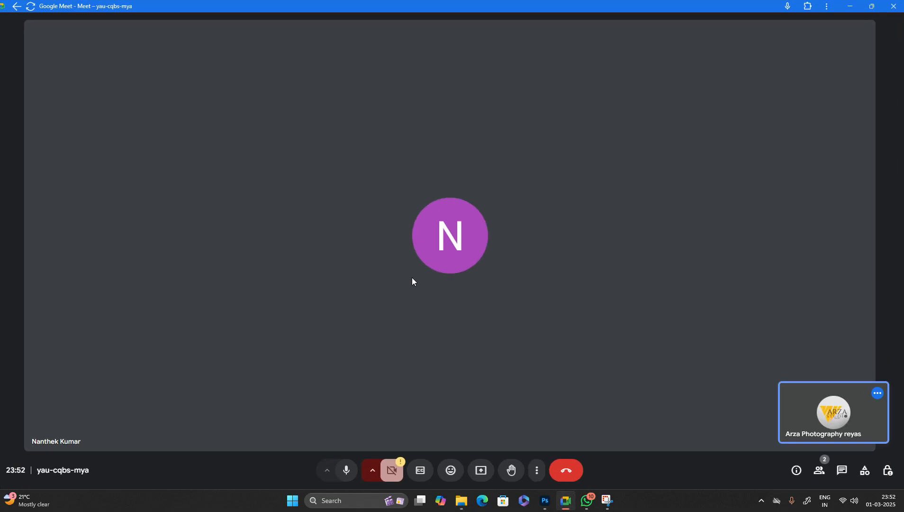
{"action": "key", "text": "alt+Tab"}
{"action": "left_click", "coordinate": [584, 212]}
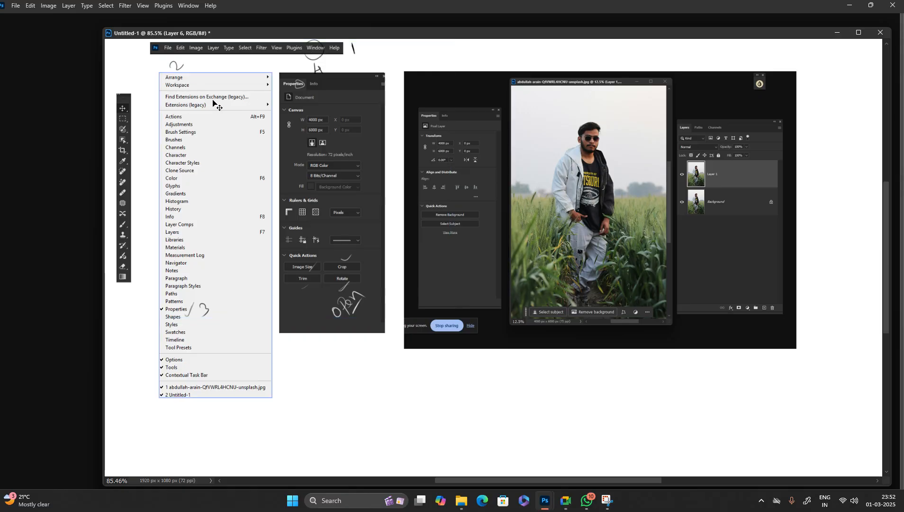
Switch to Google Meet, share the entire screen in the call, and return to the Untitled-1 document in Photoshop
{"action": "key", "text": "alt+Tab"}
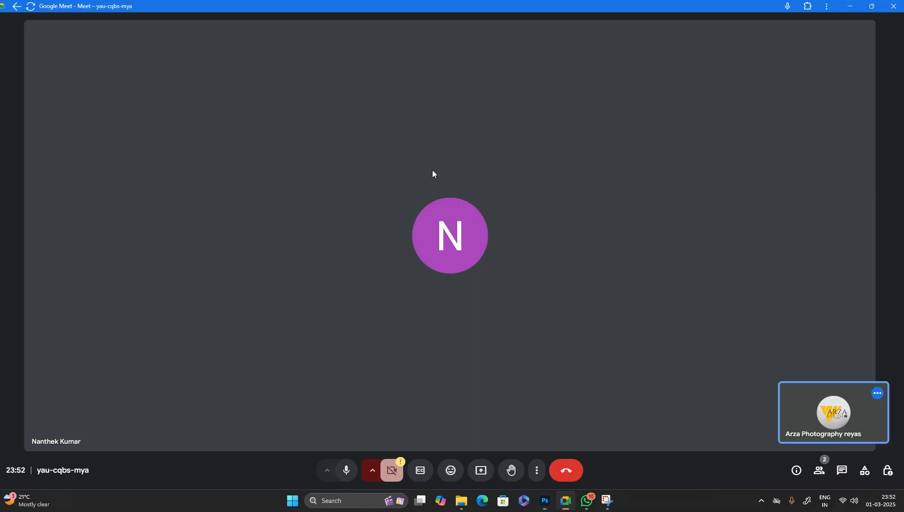
{"action": "left_click", "coordinate": [481, 470]}
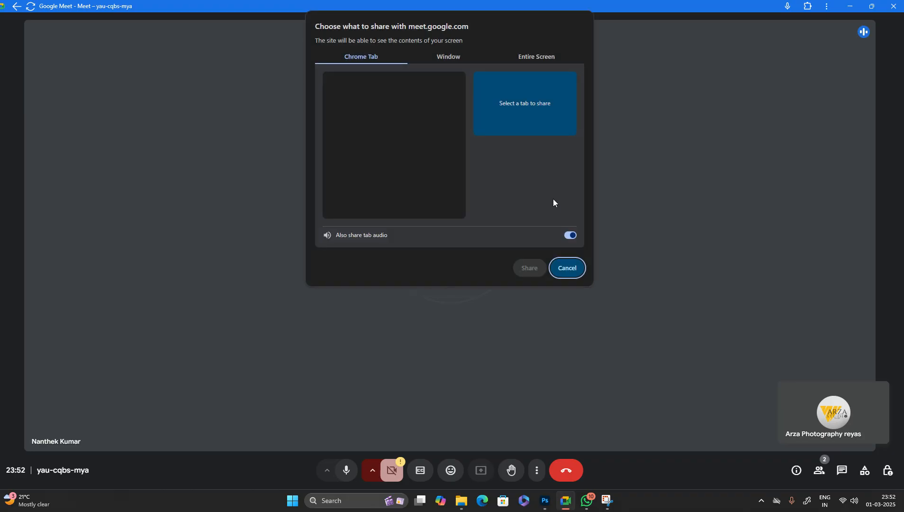
{"action": "left_click", "coordinate": [534, 56]}
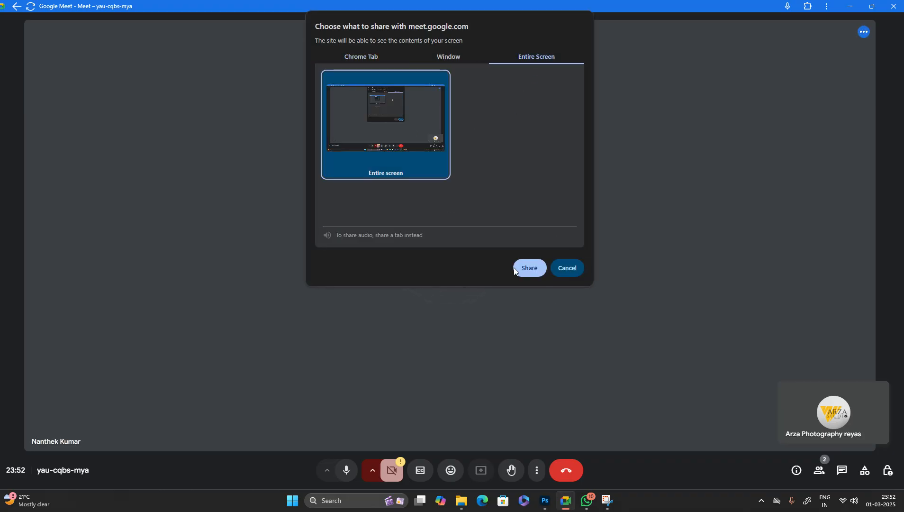
{"action": "left_click", "coordinate": [530, 267]}
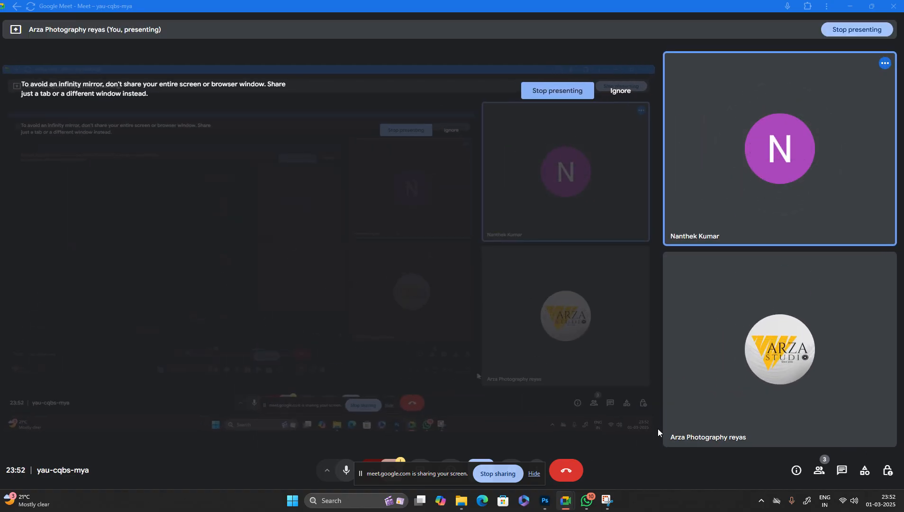
{"action": "left_click_drag", "start_coordinate": [432, 474], "coordinate": [130, 463]}
{"action": "key", "text": "alt+Tab"}
{"action": "key", "text": "alt+Tab"}
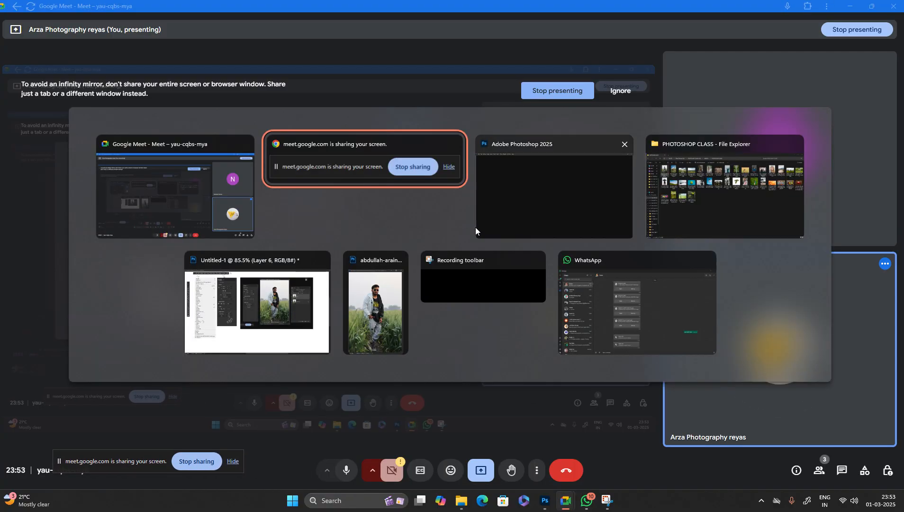
{"action": "left_click", "coordinate": [592, 196]}
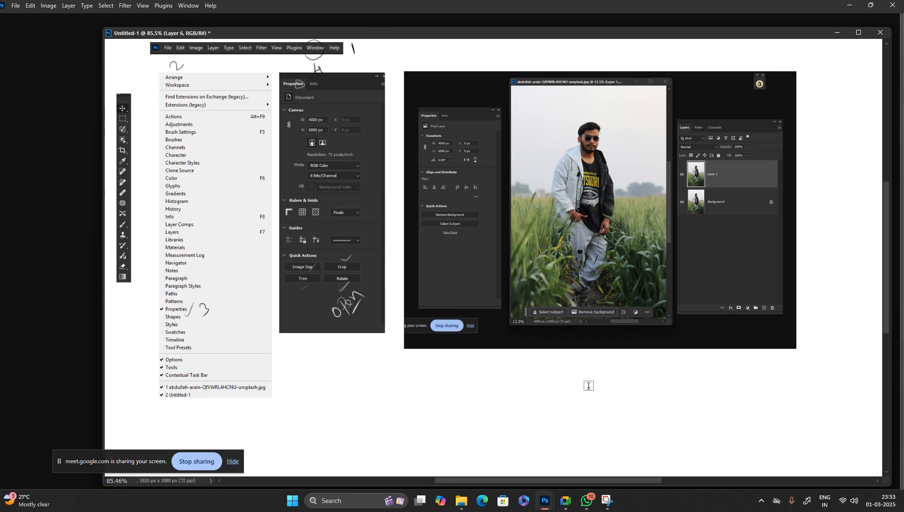
Add the text "CTRL + J" on the blank area below the pasted screenshot and fill it with black
{"action": "left_click", "coordinate": [542, 381]}
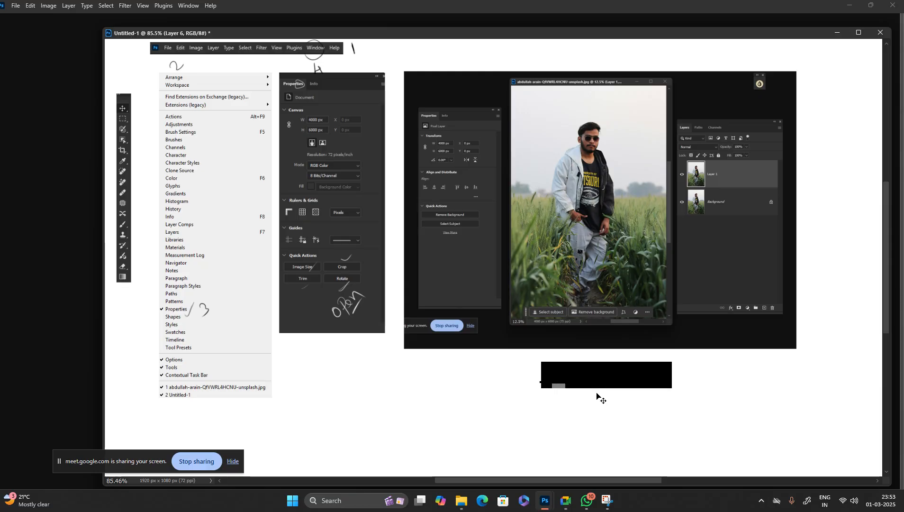
{"action": "key", "text": "BackSpace"}
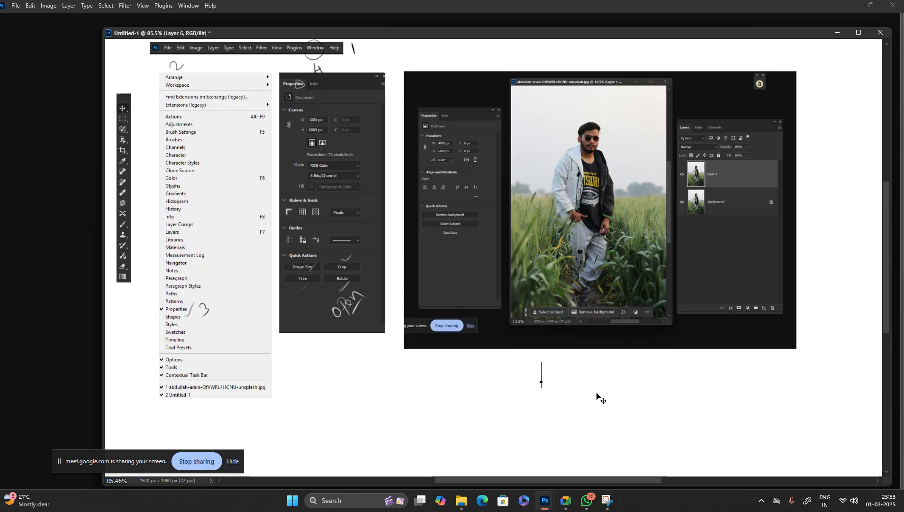
{"action": "type", "text": "o"}
{"action": "type", "text": "ma"}
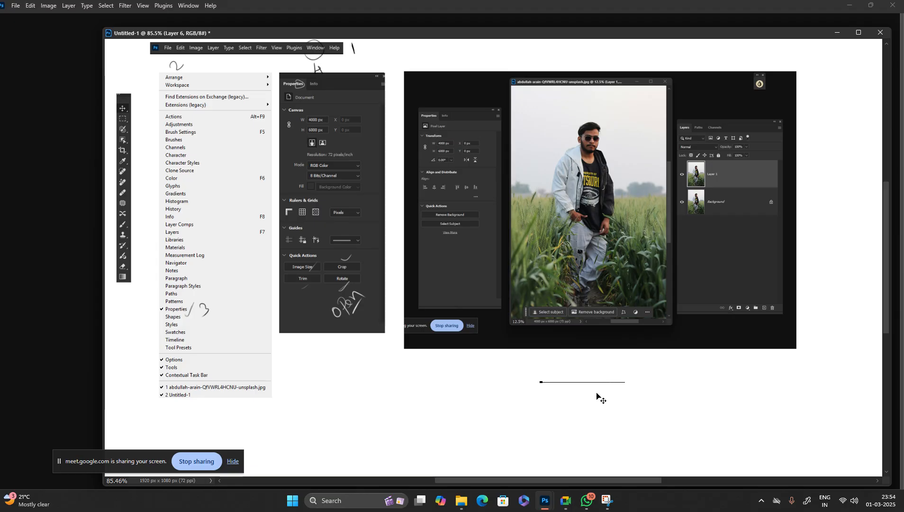
{"action": "key", "text": "ctrl+Return"}
{"action": "key", "text": "v"}
{"action": "key", "text": "alt+BackSpace"}
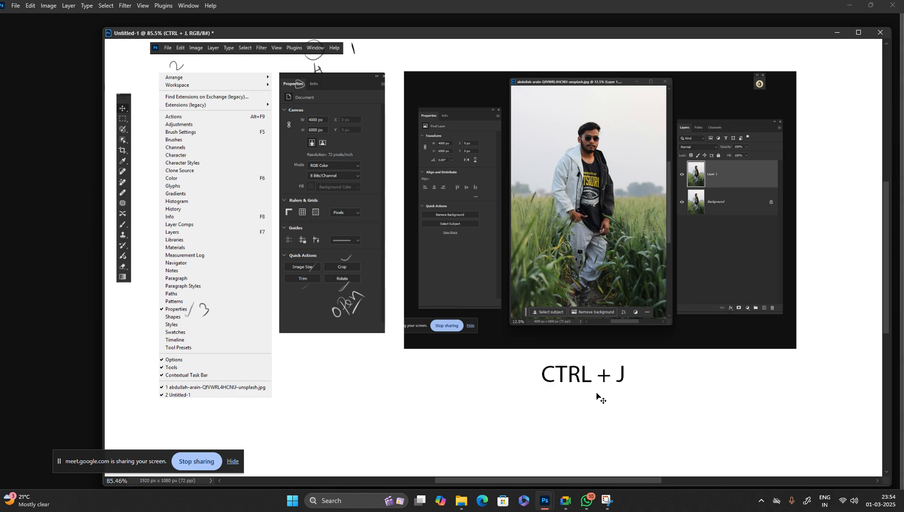
Move the "CTRL + J" text onto the Layers panel in the screenshot, beneath the Background layer, and fill it with white
{"action": "scroll", "coordinate": [594, 386], "scroll_direction": "down", "scroll_amount": 1}
{"action": "left_click_drag", "start_coordinate": [592, 377], "coordinate": [735, 259]}
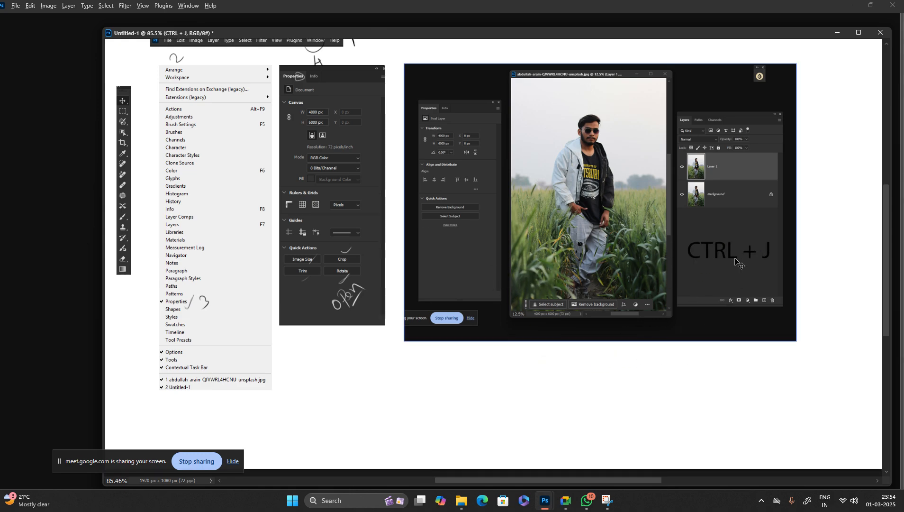
{"action": "key", "text": "ctrl+BackSpace"}
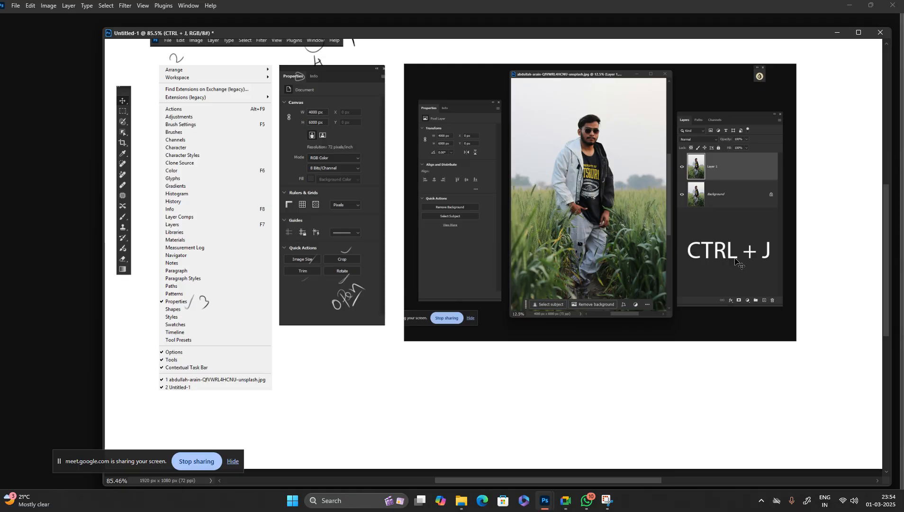
{"action": "left_click_drag", "start_coordinate": [736, 262], "coordinate": [737, 254]}
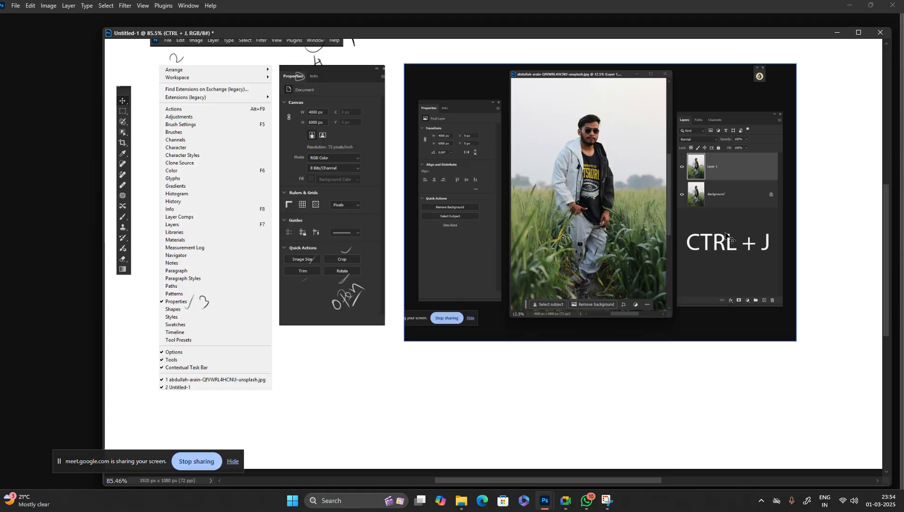
Add the white text "R-B" below View More in the Quick Actions section of the pasted screenshot
{"action": "left_click", "coordinate": [452, 244]}
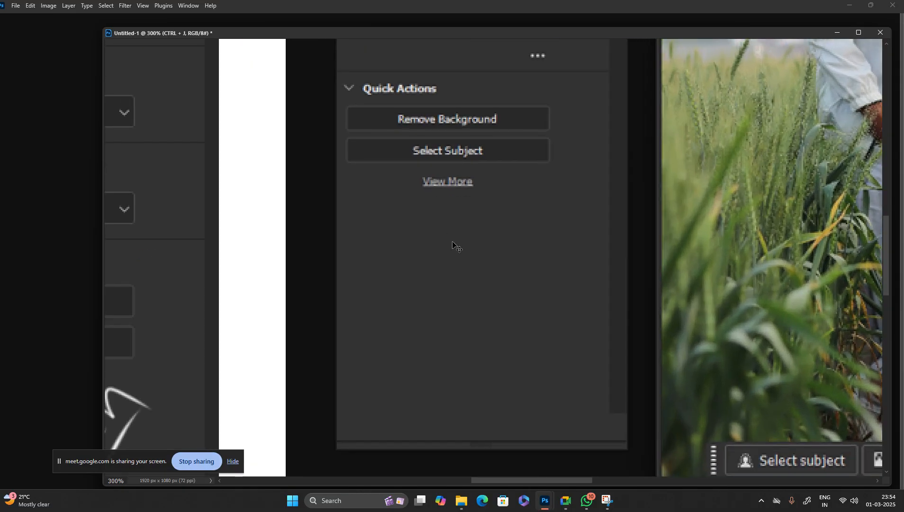
{"action": "left_click", "coordinate": [454, 245], "text": "alt"}
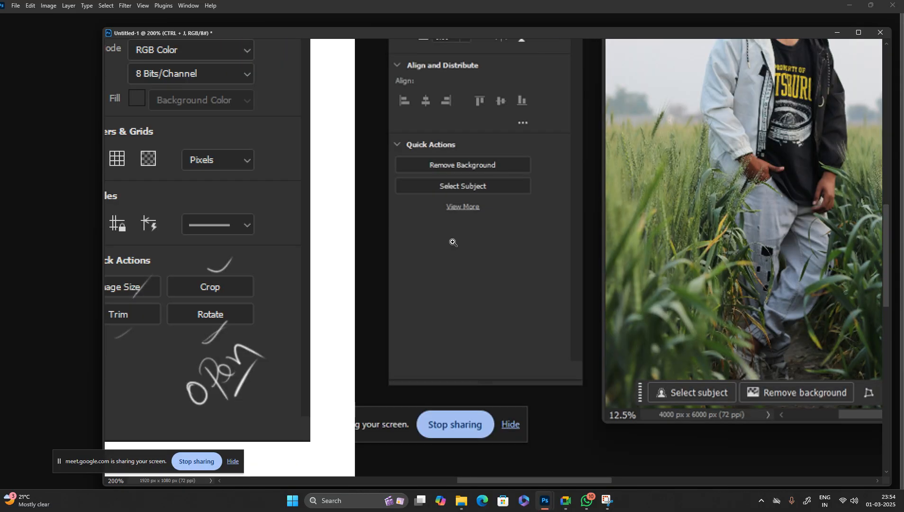
{"action": "left_click", "coordinate": [433, 261]}
{"action": "key", "text": "BackSpace"}
{"action": "type", "text": "R"}
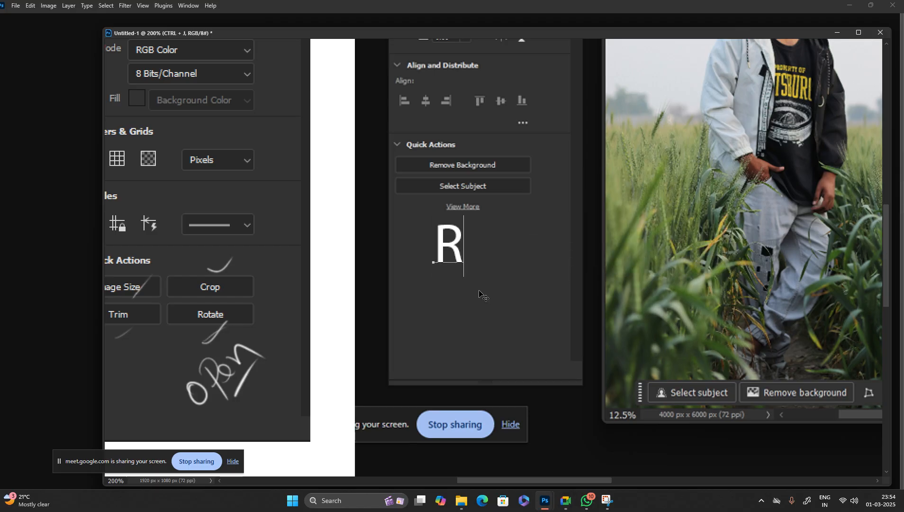
{"action": "type", "text": "B"}
{"action": "key", "text": "Left"}
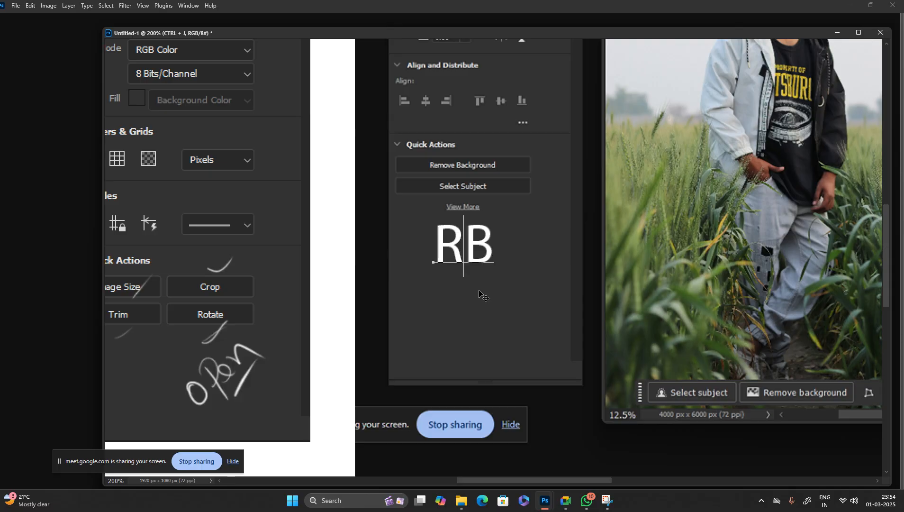
{"action": "type", "text": "-"}
{"action": "key", "text": "ctrl+Return"}
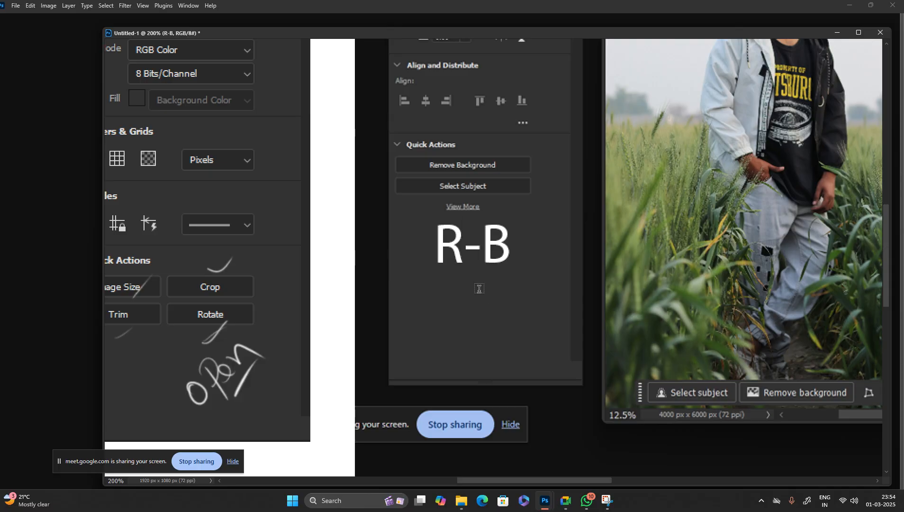
{"action": "key", "text": "z"}
{"action": "right_click", "coordinate": [467, 282]}
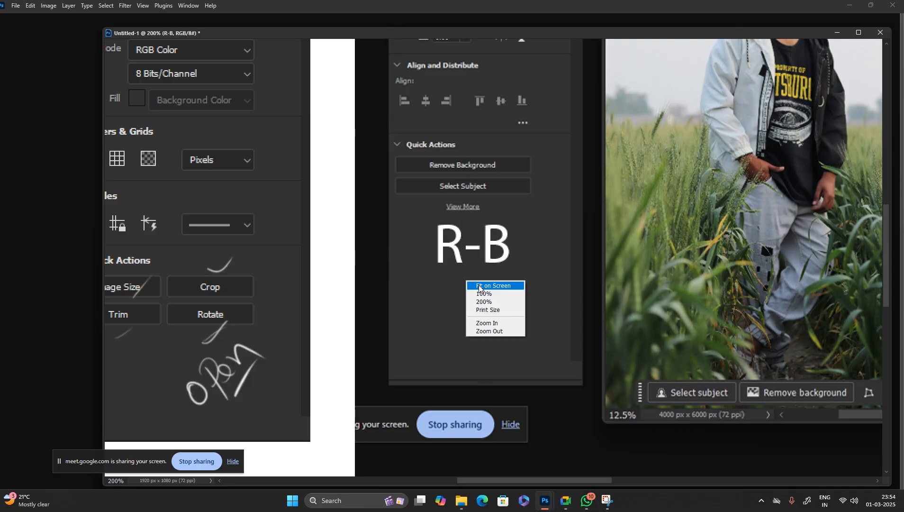
{"action": "left_click", "coordinate": [476, 286]}
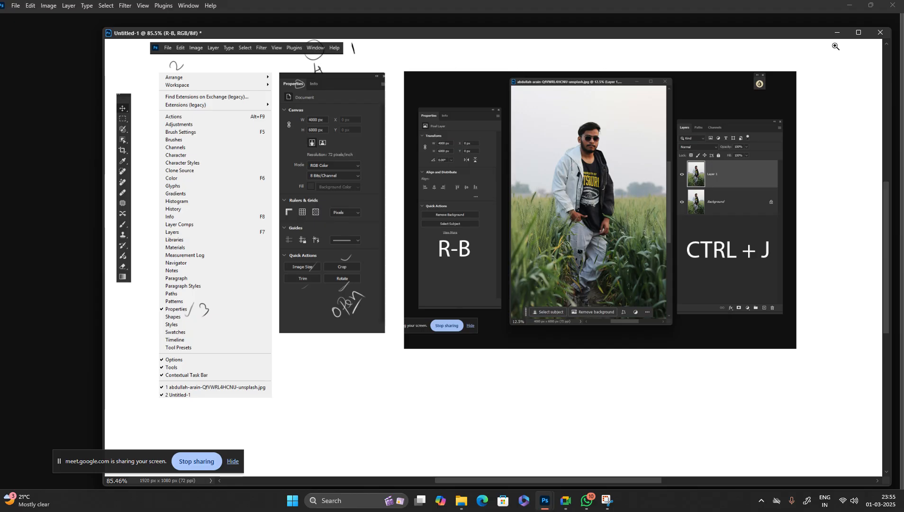
Minimize the Untitled-1 document to bring up the portrait photo and show its Layers panel
{"action": "left_click", "coordinate": [836, 32]}
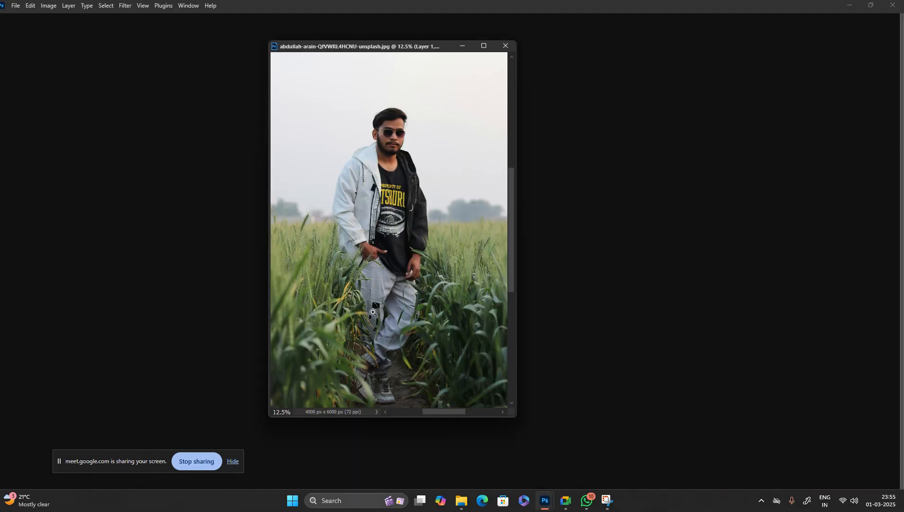
{"action": "right_click", "coordinate": [381, 288]}
{"action": "left_click", "coordinate": [390, 293]}
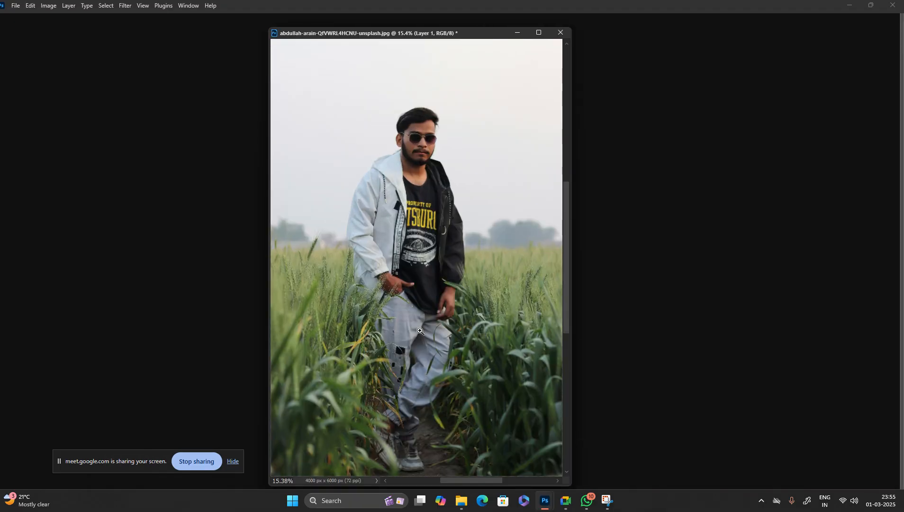
{"action": "key", "text": "F7"}
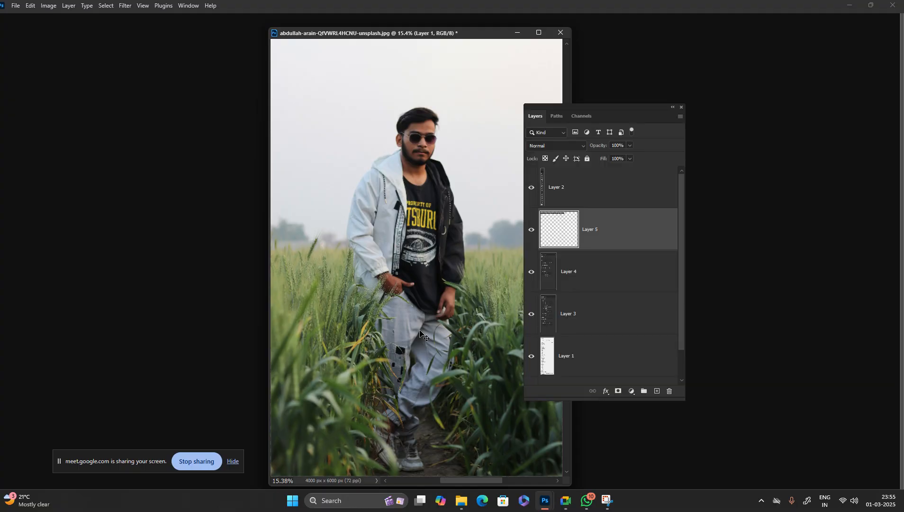
{"action": "key", "text": "ctrl+minus"}
{"action": "key", "text": "ctrl+minus"}
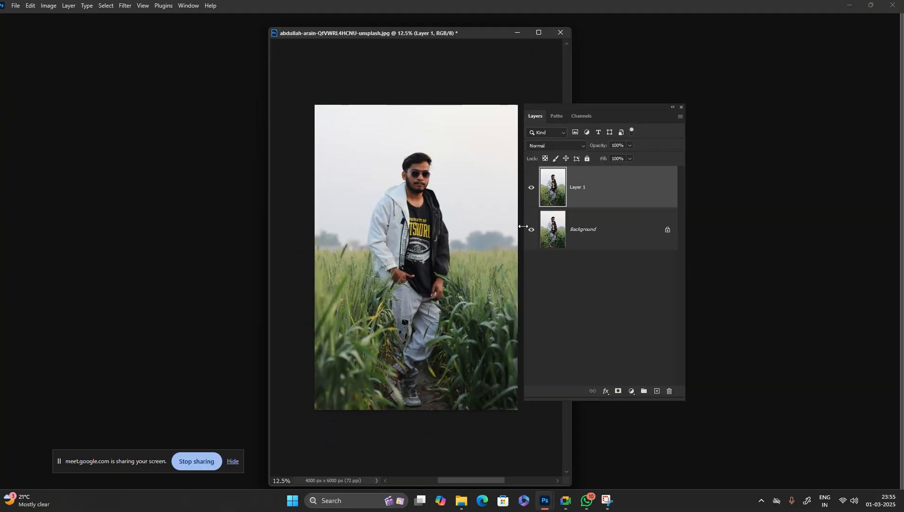
Turn on the Contextual Task Bar for the portrait and capture a screen snip of the photo with the bar beneath it
{"action": "mouse_move", "coordinate": [330, 35]}
{"action": "left_mouse_down"}
{"action": "mouse_move", "coordinate": [531, 128]}
{"action": "mouse_move", "coordinate": [263, 5]}
{"action": "mouse_move", "coordinate": [326, 52]}
{"action": "left_mouse_up"}
{"action": "left_click", "coordinate": [198, 6]}
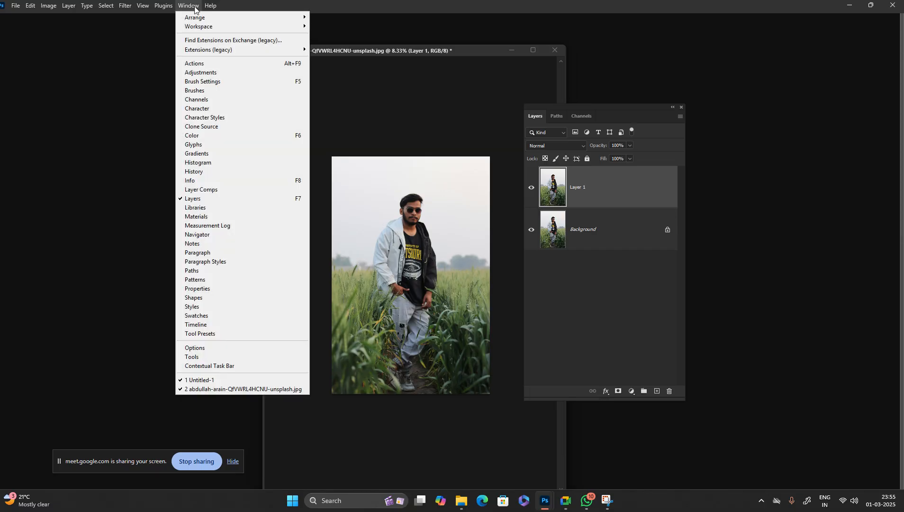
{"action": "left_click", "coordinate": [210, 365]}
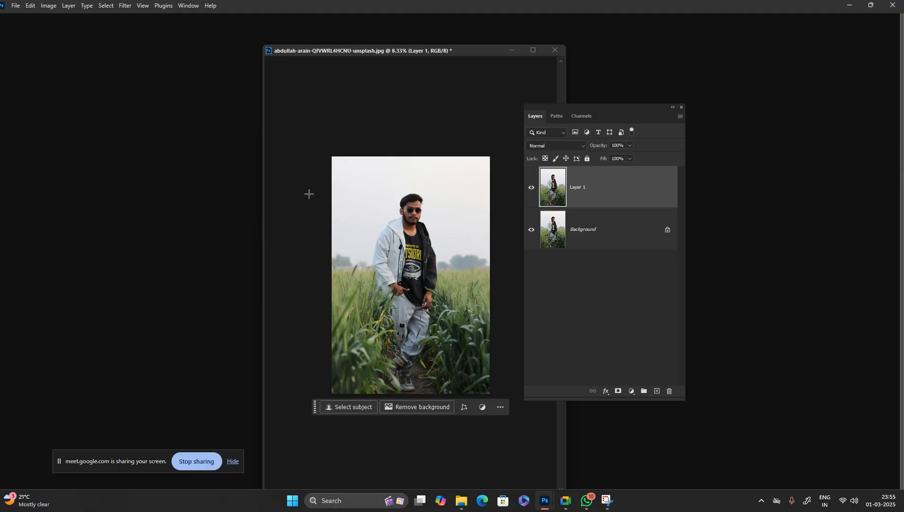
{"action": "key", "text": "super+shift+s"}
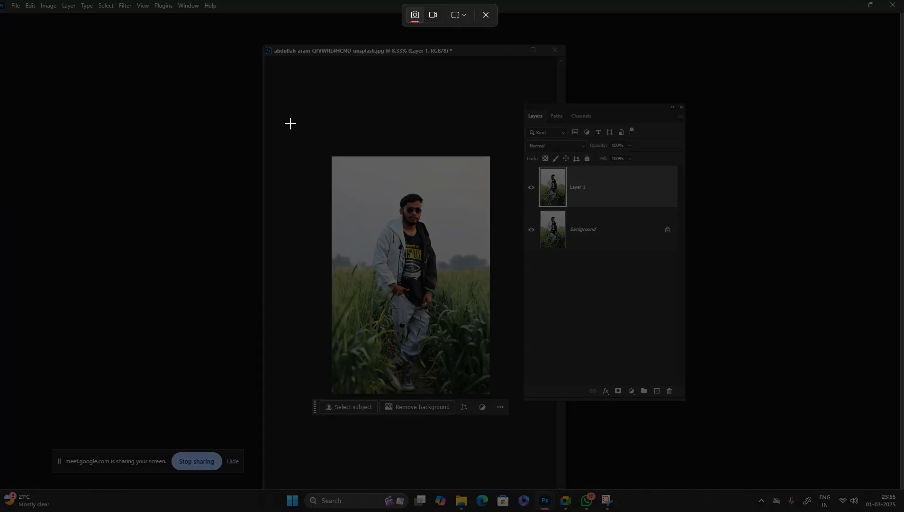
{"action": "left_click_drag", "start_coordinate": [290, 124], "coordinate": [517, 435]}
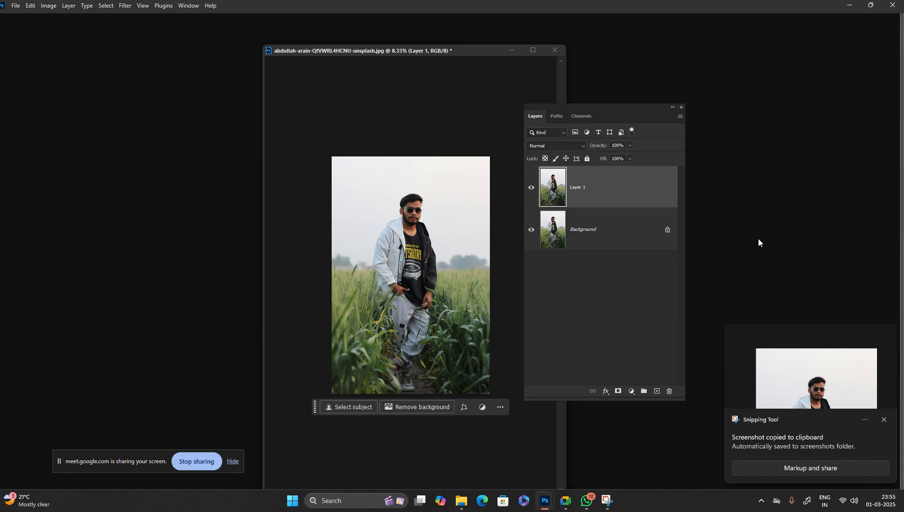
Return to the Untitled-1 document, collapse the Layers panel, and hide the Contextual Task Bar covering the notes
{"action": "key", "text": "alt+Tab"}
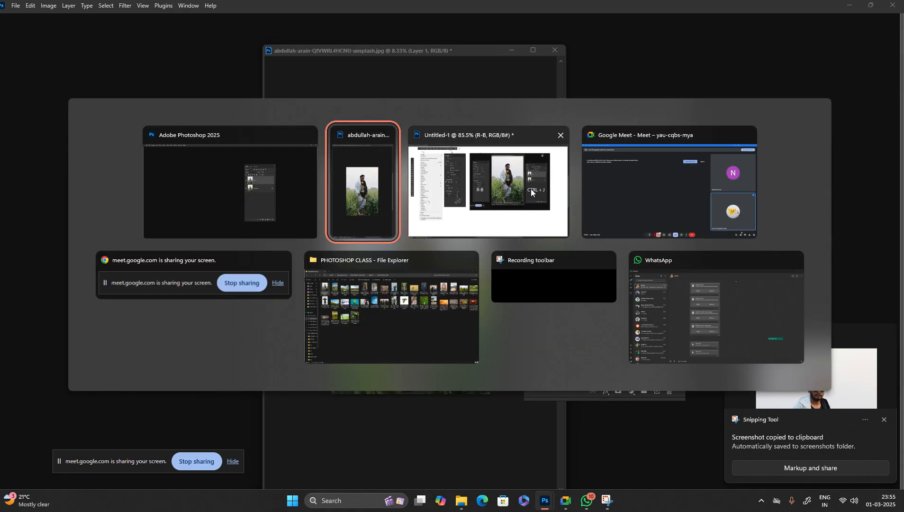
{"action": "left_click", "coordinate": [471, 214]}
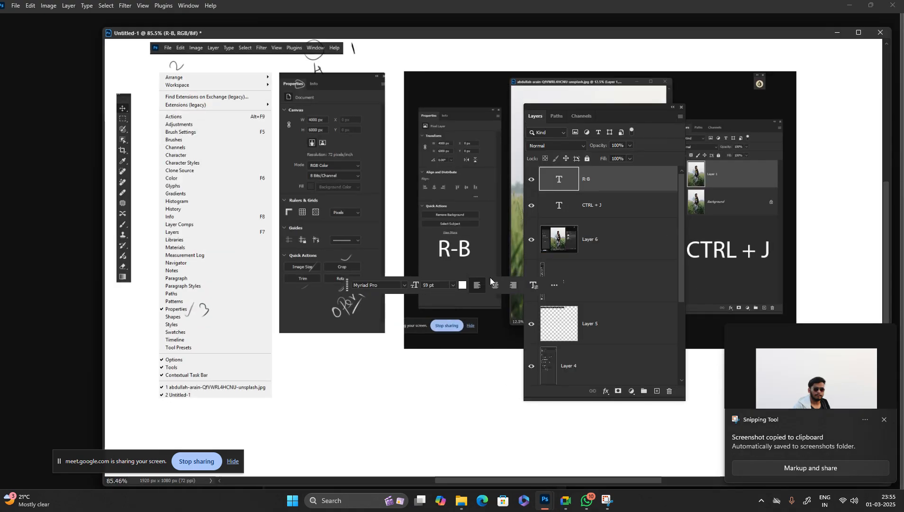
{"action": "left_click", "coordinate": [673, 107]}
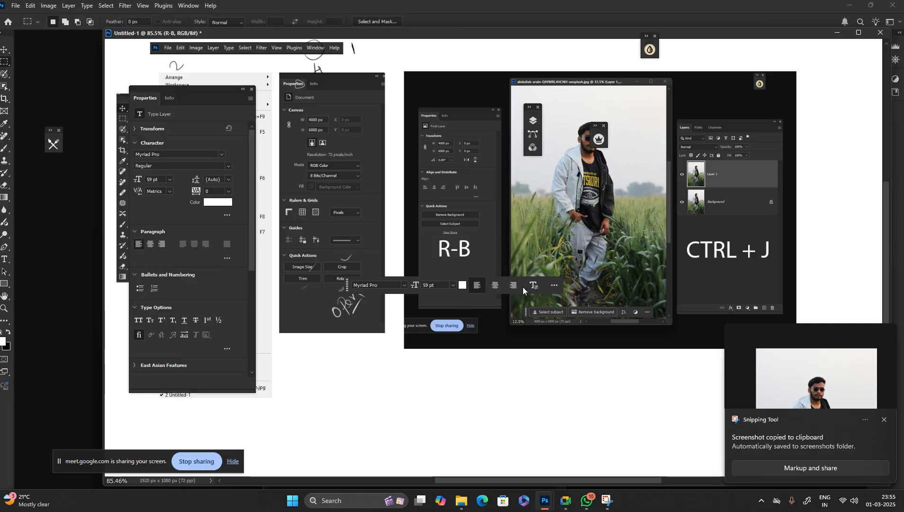
{"action": "left_click", "coordinate": [555, 286]}
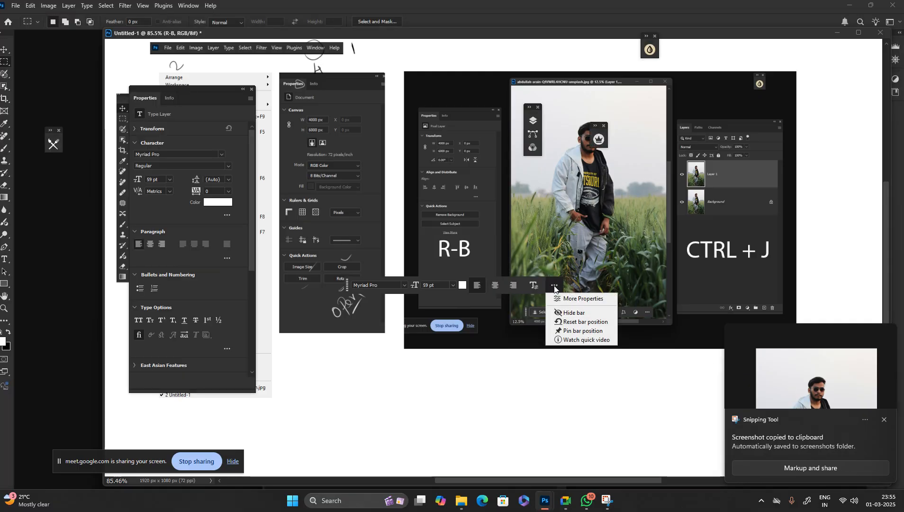
{"action": "left_click", "coordinate": [574, 312]}
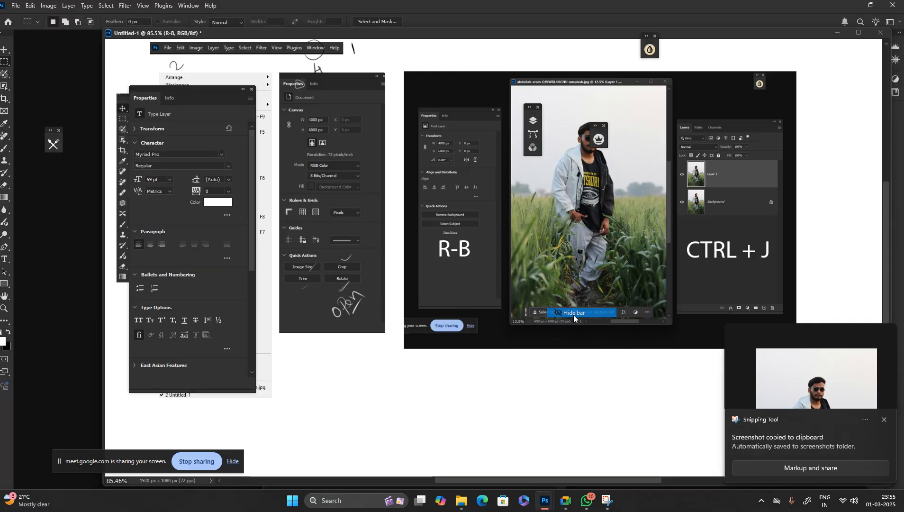
{"action": "left_click", "coordinate": [883, 419]}
{"action": "left_click", "coordinate": [611, 359]}
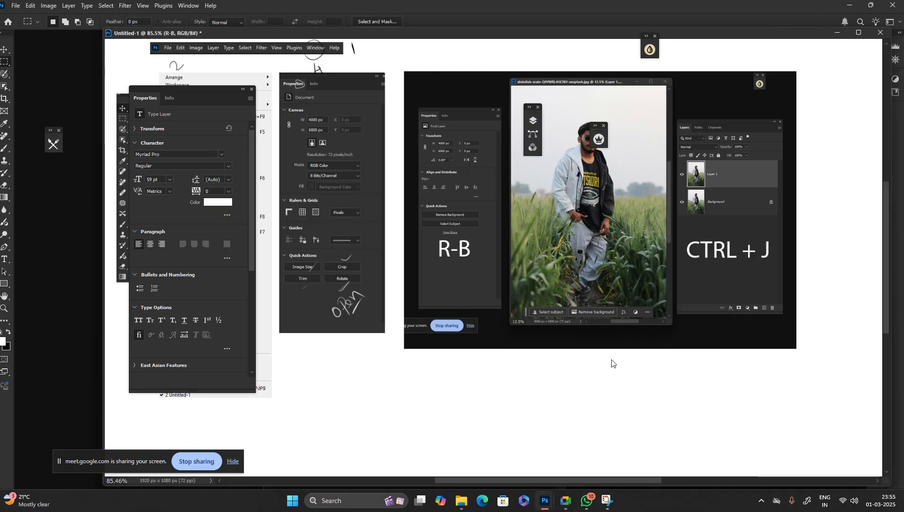
Open Screenshot 2025-03-01 235536.png, collapse the Properties panel, and remove the image from its canvas
{"action": "key", "text": "ctrl+o"}
{"action": "scroll", "coordinate": [610, 359], "scroll_direction": "down", "scroll_amount": 3}
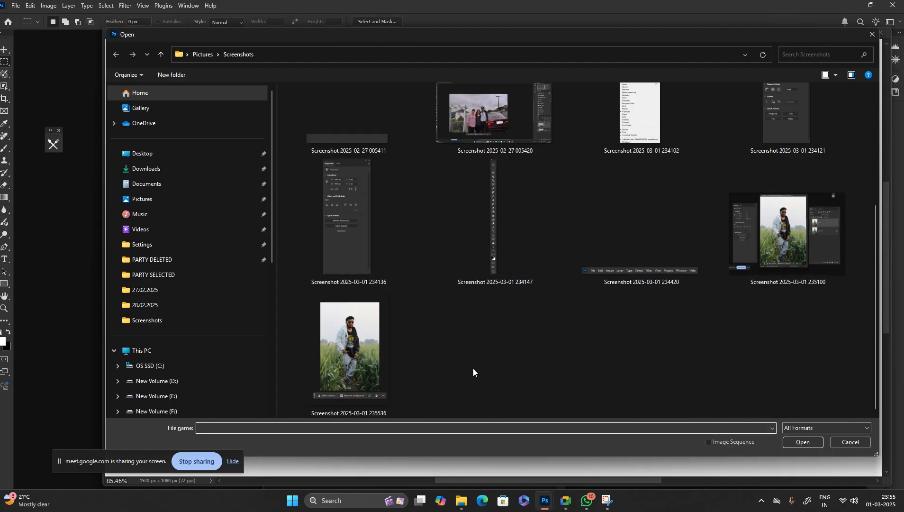
{"action": "double_click", "coordinate": [363, 365]}
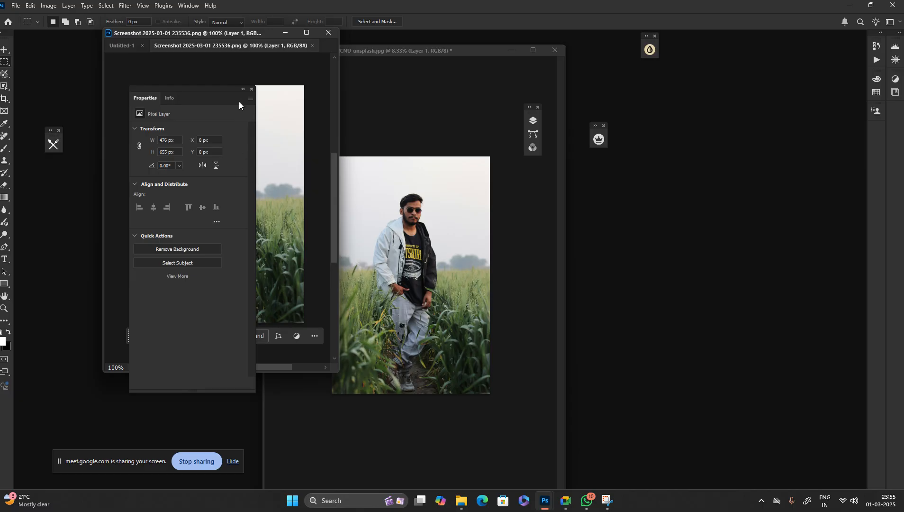
{"action": "left_click", "coordinate": [242, 92]}
{"action": "key", "text": "Delete"}
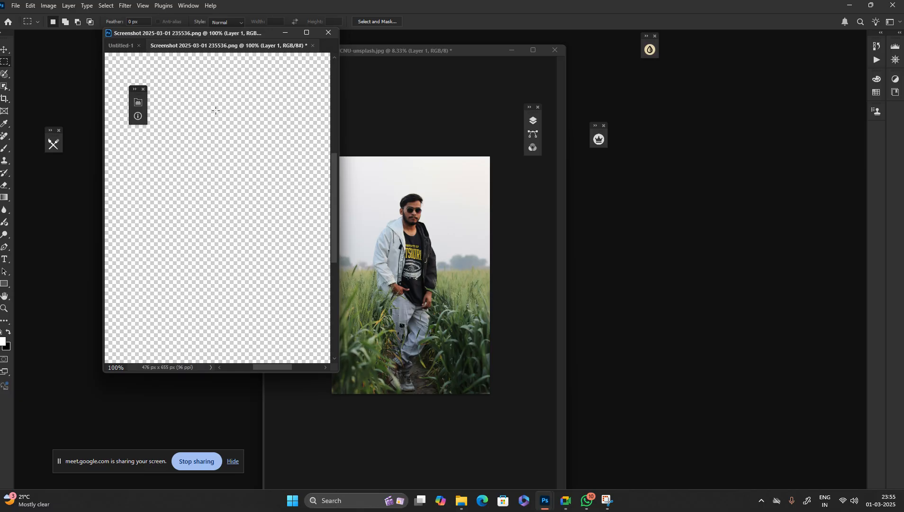
Extend the Untitled-1 canvas with the Crop tool to add empty space to the right of the pasted screenshots
{"action": "left_click", "coordinate": [108, 46]}
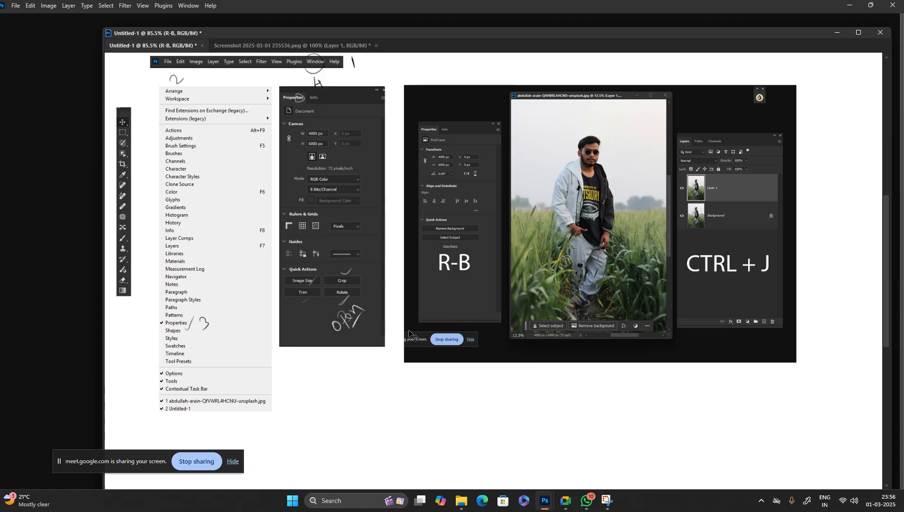
{"action": "key", "text": "ctrl+minus"}
{"action": "key", "text": "ctrl+minus"}
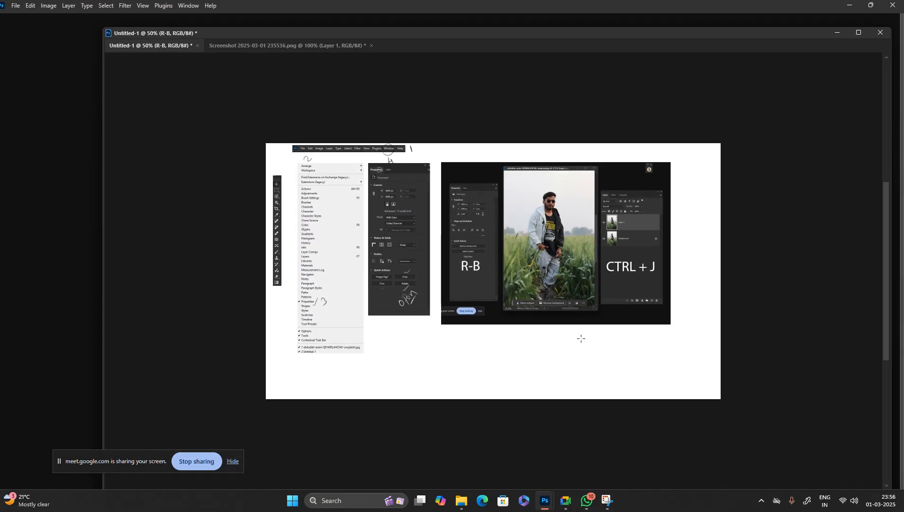
{"action": "key", "text": "c"}
{"action": "left_click_drag", "start_coordinate": [721, 271], "coordinate": [817, 284]}
{"action": "key", "text": "Return"}
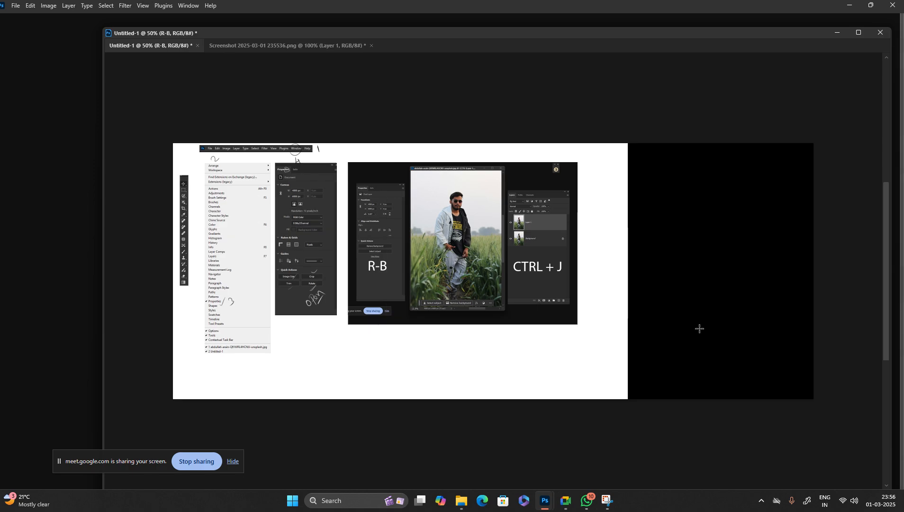
Select the Background layer and fill it with white so it covers the added canvas area
{"action": "right_click", "coordinate": [612, 361]}
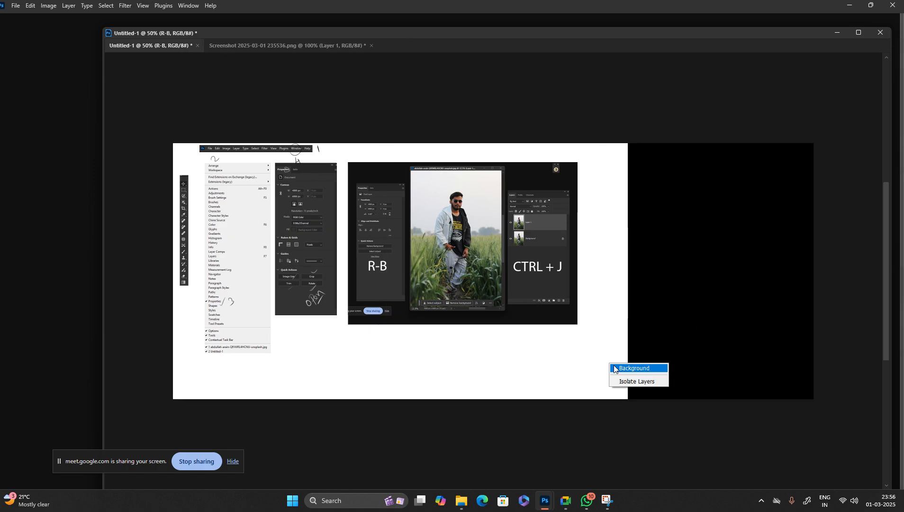
{"action": "left_click", "coordinate": [616, 369]}
{"action": "key", "text": "alt+BackSpace"}
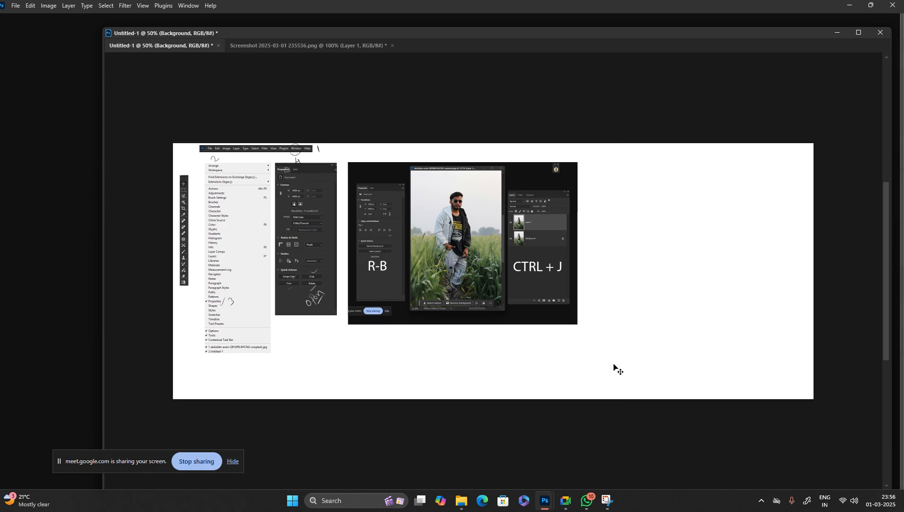
Paste the portrait snip beside the Layers panel screenshot and scale it up to match that screenshot's height
{"action": "key", "text": "ctrl+v"}
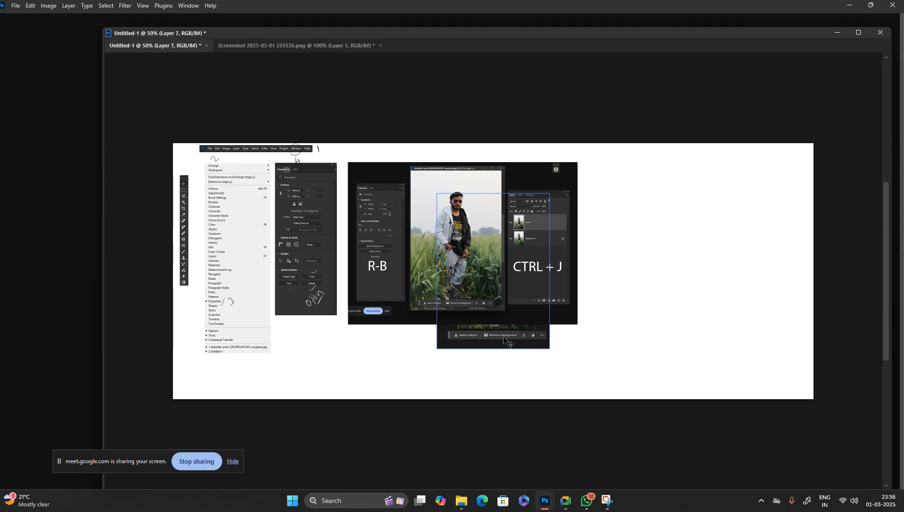
{"action": "left_click_drag", "start_coordinate": [505, 338], "coordinate": [638, 294]}
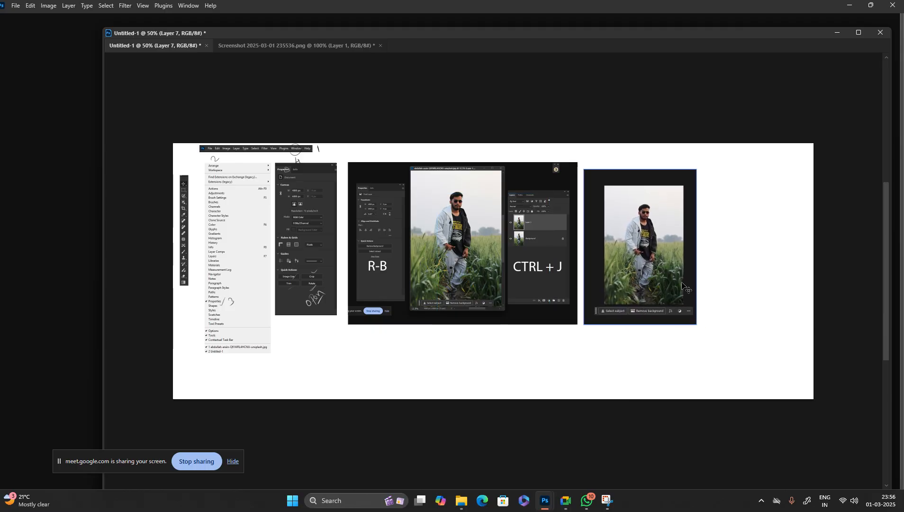
{"action": "scroll", "coordinate": [683, 287], "scroll_direction": "up", "scroll_amount": 2}
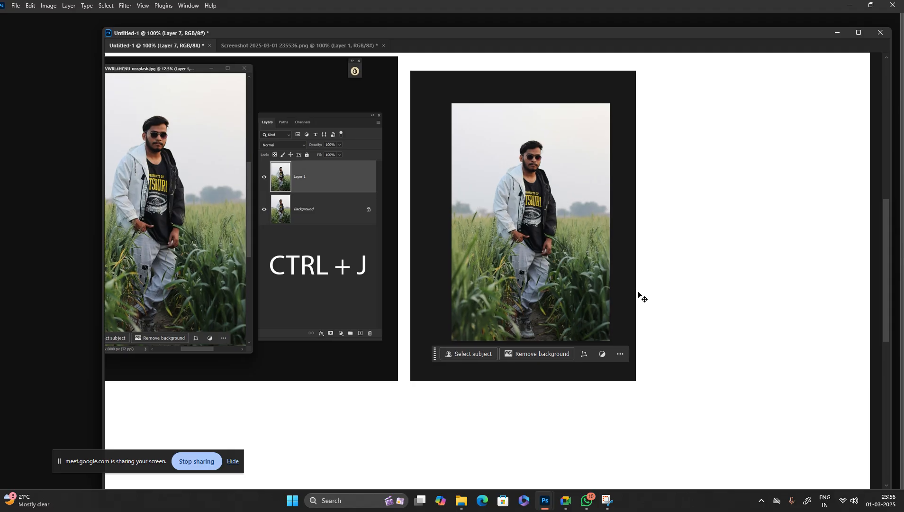
{"action": "scroll", "coordinate": [640, 296], "scroll_direction": "down", "scroll_amount": 1}
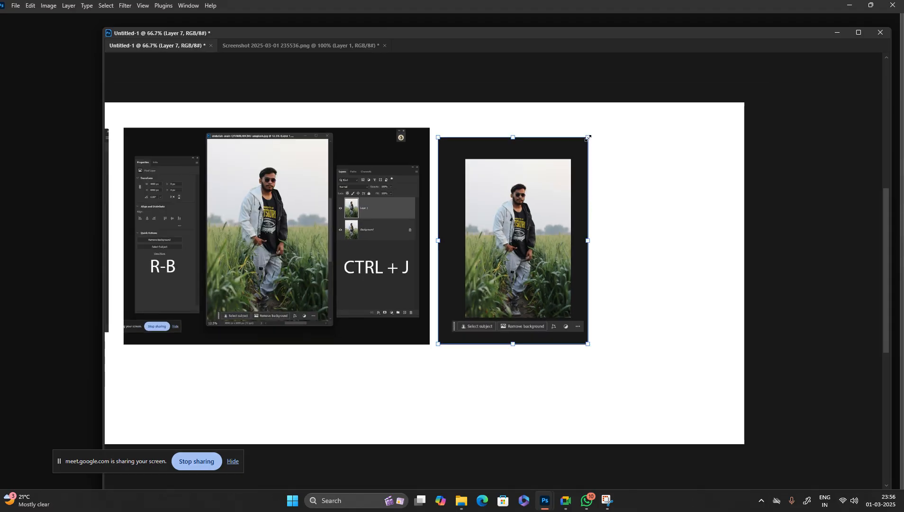
{"action": "left_click_drag", "start_coordinate": [588, 138], "coordinate": [596, 127]}
{"action": "key", "text": "Return"}
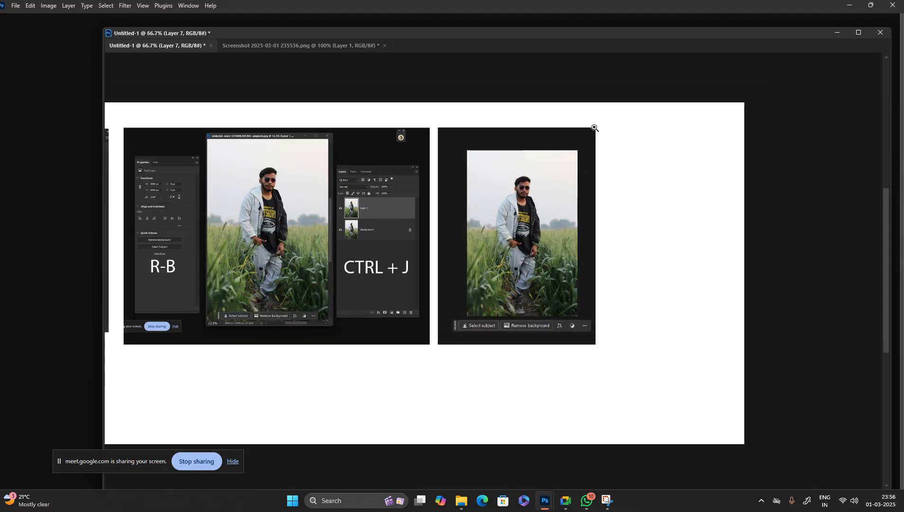
Make a rectangular selection around Remove background in the pasted task bar and create a new layer for it
{"action": "key", "text": "3"}
{"action": "key", "text": "ctrl+z"}
{"action": "double_click", "coordinate": [557, 338]}
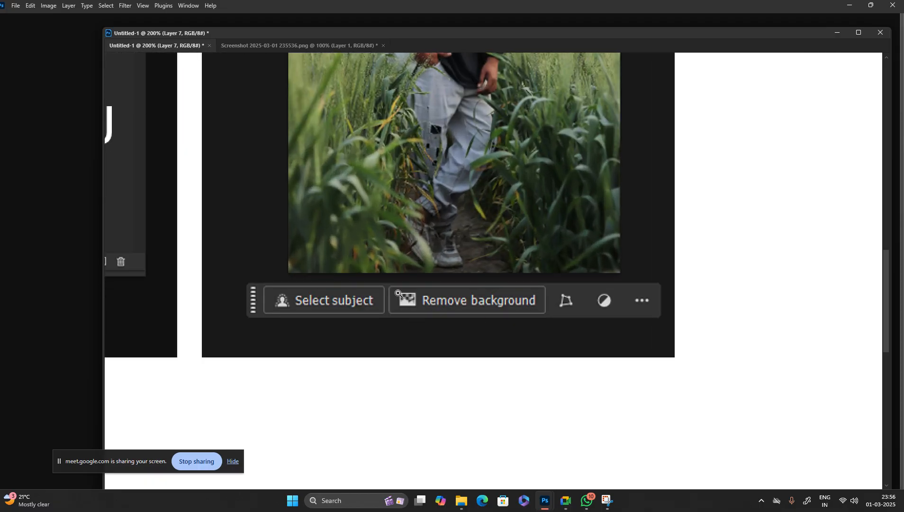
{"action": "left_click_drag", "start_coordinate": [385, 280], "coordinate": [555, 323]}
{"action": "key", "text": "ctrl+shift+n"}
{"action": "key", "text": "Return"}
{"action": "key", "text": "Tab"}
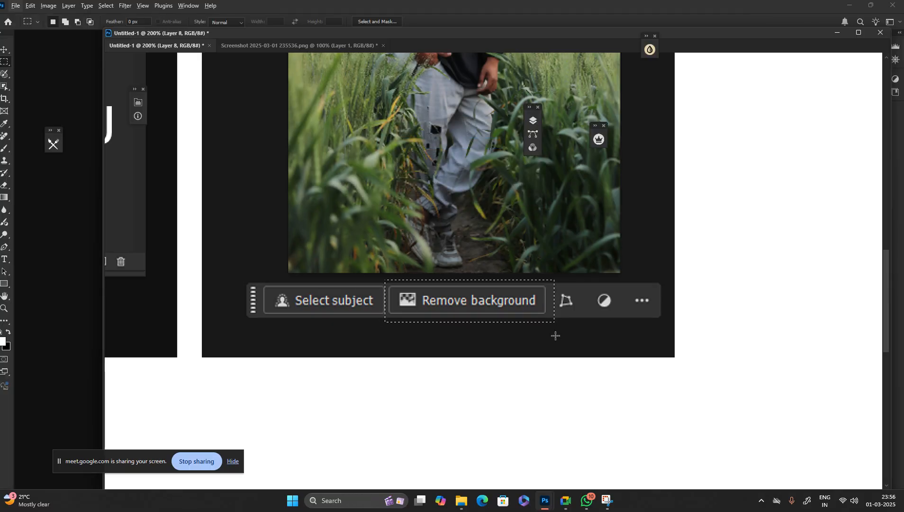
Stroke the selection around Remove background with a 1 px white centered line, and deselect
{"action": "key", "text": "alt+e"}
{"action": "key", "text": "s"}
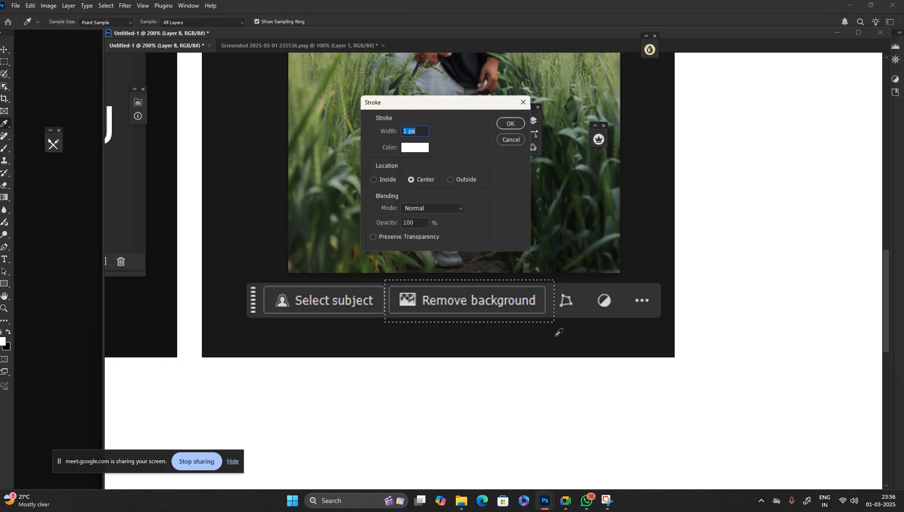
{"action": "key", "text": "Return"}
{"action": "key", "text": "ctrl+d"}
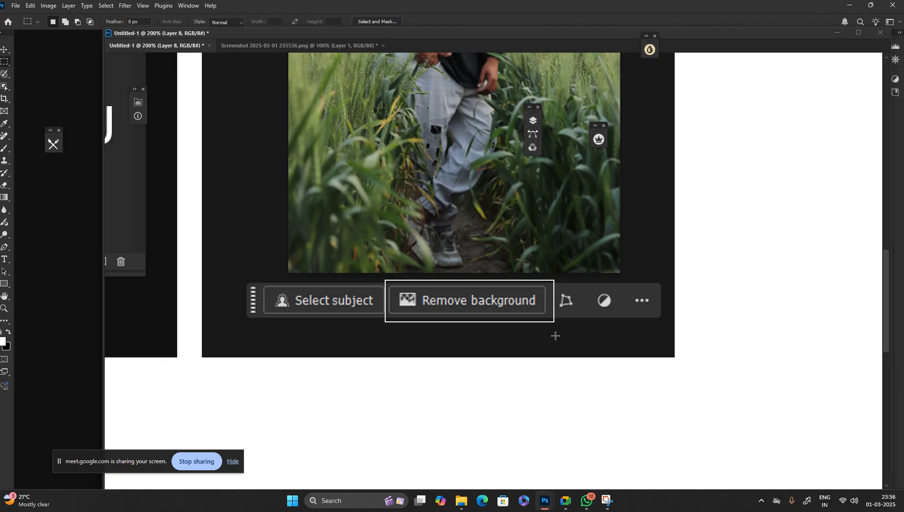
Try moving parts of the highlighted task bar and duplicating the white frame onto Select subject, undoing each change
{"action": "key", "text": "v"}
{"action": "left_click_drag", "start_coordinate": [520, 322], "coordinate": [558, 343]}
{"action": "key", "text": "ctrl+z"}
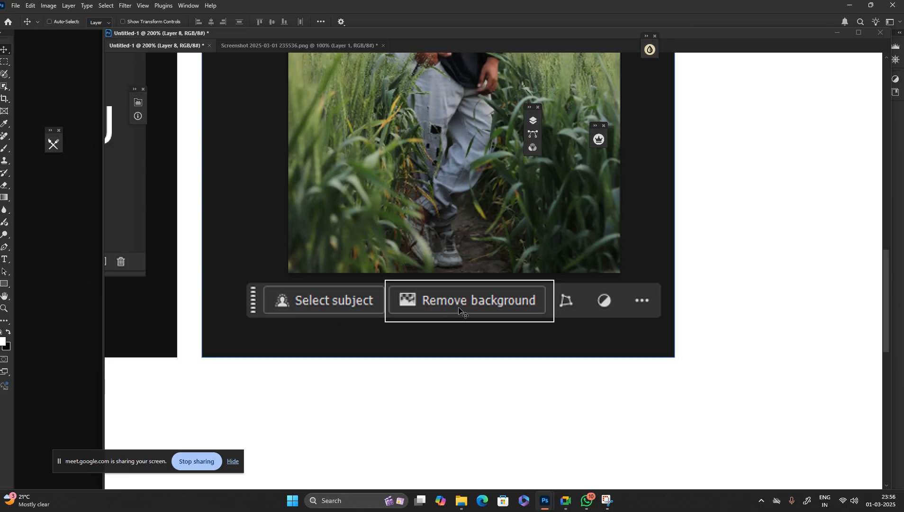
{"action": "left_click_drag", "start_coordinate": [472, 302], "coordinate": [295, 302]}
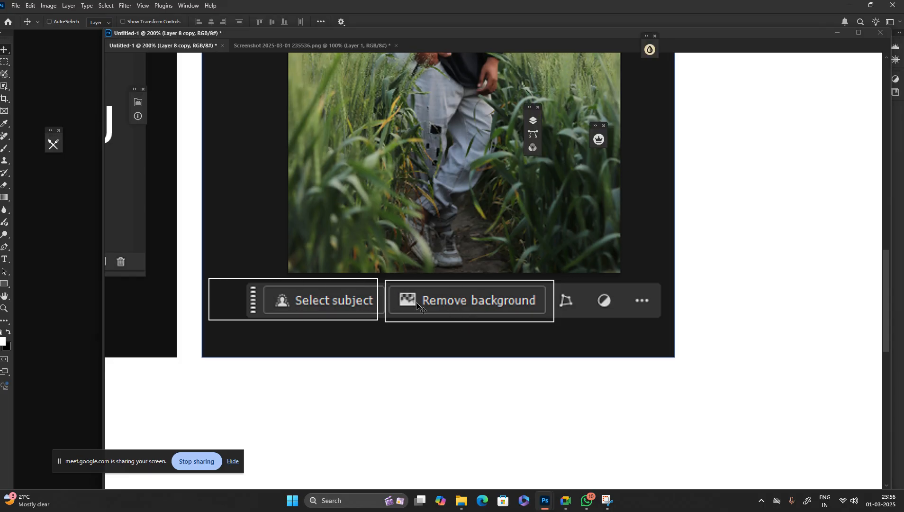
{"action": "key", "text": "ctrl+z"}
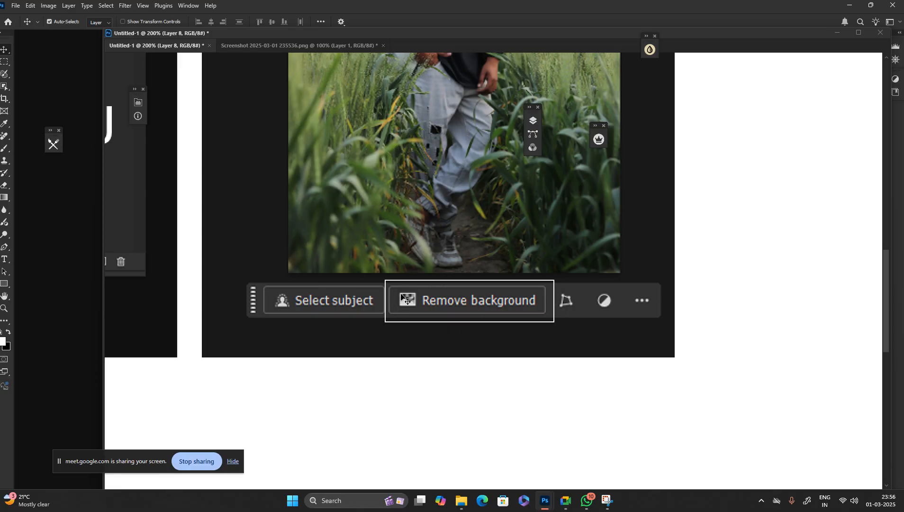
Narrow the white frame around Remove background from both sides so it sits closer to the option's icon and text
{"action": "key", "text": "ctrl+t"}
{"action": "left_click_drag", "start_coordinate": [387, 299], "coordinate": [399, 300]}
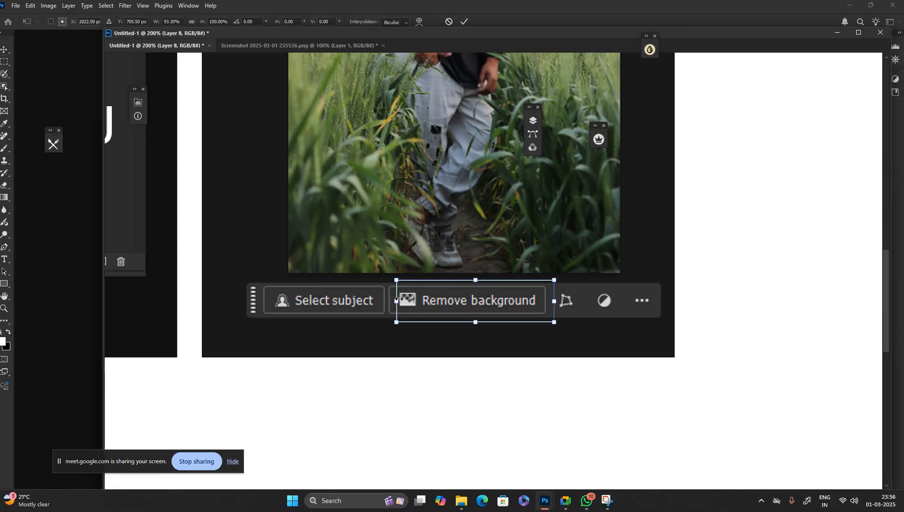
{"action": "left_click_drag", "start_coordinate": [553, 300], "coordinate": [540, 299]}
{"action": "key", "text": "Return"}
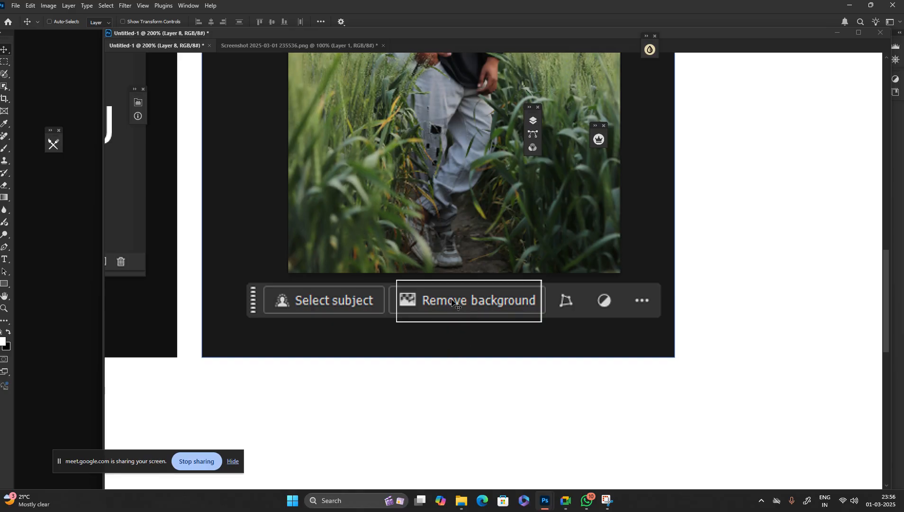
Frame Select subject in the pasted task bar with a 1 px white centered stroke on a new layer, and deselect
{"action": "key", "text": "m"}
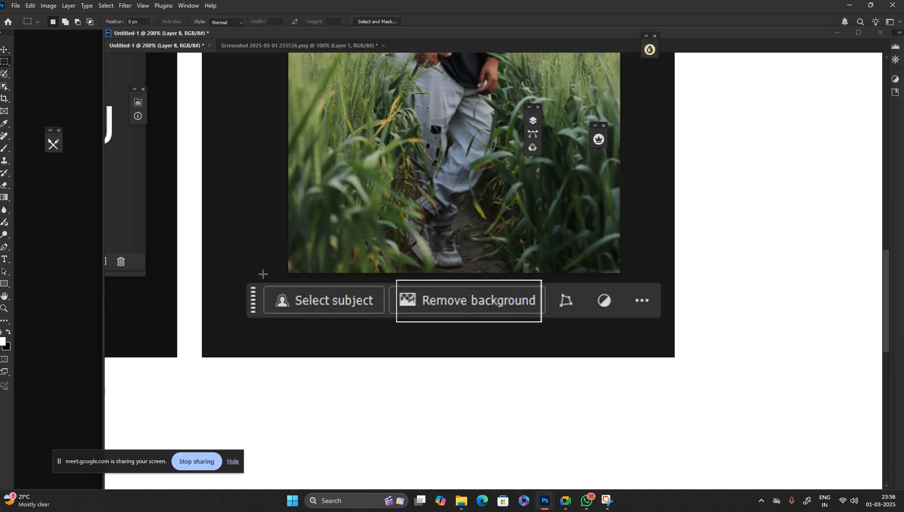
{"action": "left_click_drag", "start_coordinate": [259, 274], "coordinate": [371, 305]}
{"action": "key", "text": "ctrl+shift+n"}
{"action": "key", "text": "Return"}
{"action": "key", "text": "alt+e"}
{"action": "key", "text": "s"}
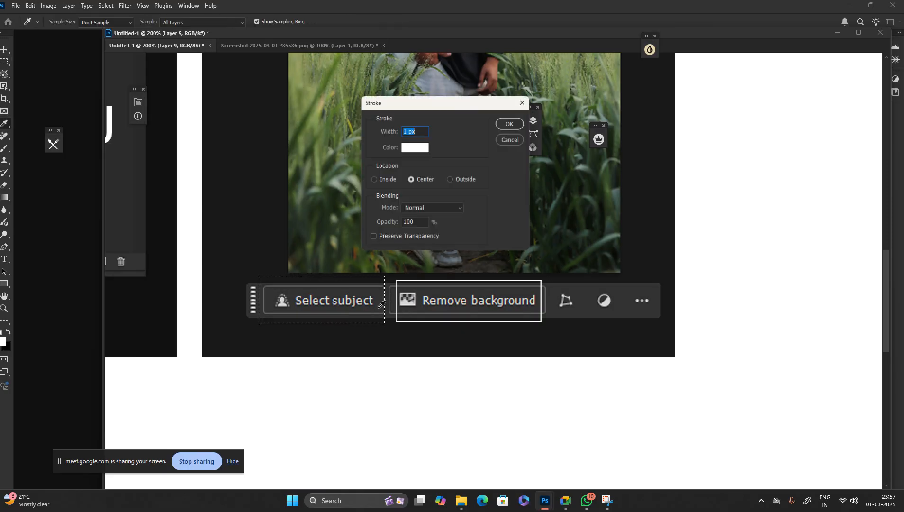
{"action": "key", "text": "Return"}
{"action": "key", "text": "ctrl+d"}
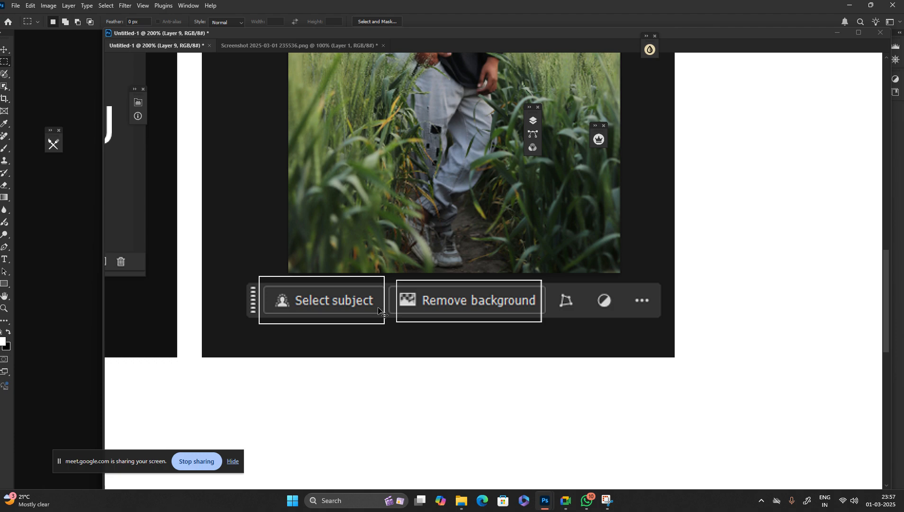
Add the white text label "remove" in 38.25 pt Myriad Pro just below the framed Remove background option
{"action": "key", "text": "ctrl+minus"}
{"action": "key", "text": "ctrl+minus"}
{"action": "key", "text": "ctrl+minus"}
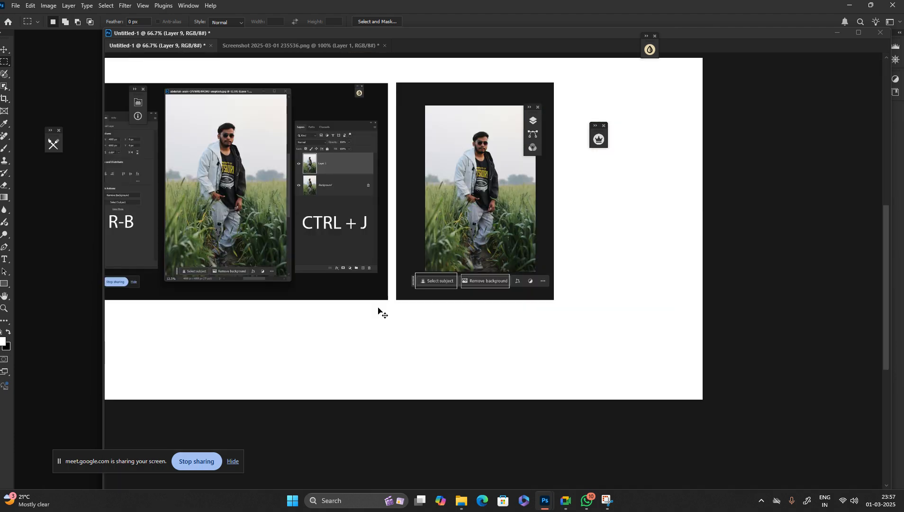
{"action": "key", "text": "ctrl+plus"}
{"action": "left_click_drag", "start_coordinate": [486, 292], "coordinate": [545, 334]}
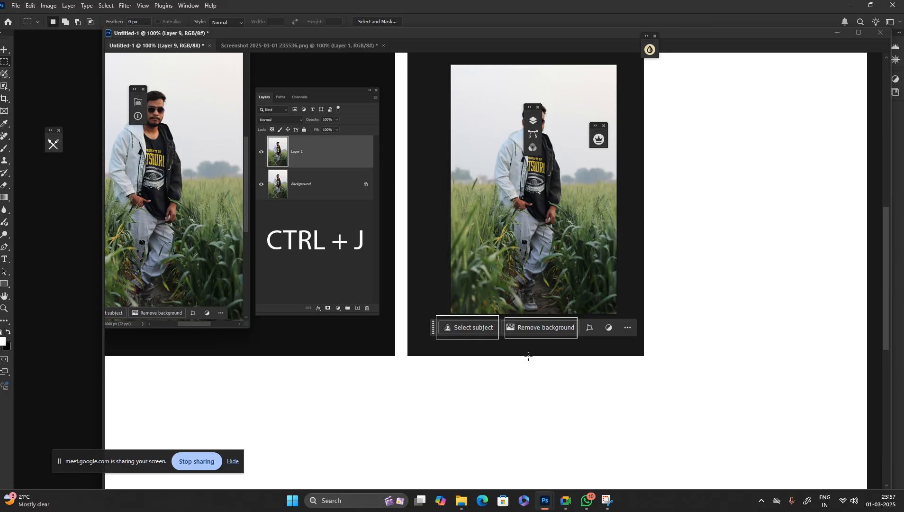
{"action": "left_click_drag", "start_coordinate": [491, 296], "coordinate": [535, 313]}
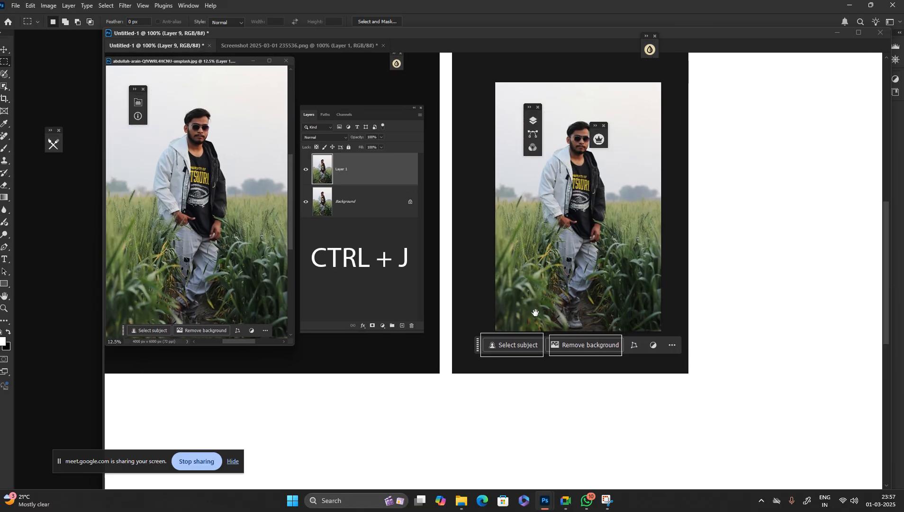
{"action": "key", "text": "z"}
{"action": "left_click", "coordinate": [592, 358]}
{"action": "left_click", "coordinate": [591, 361]}
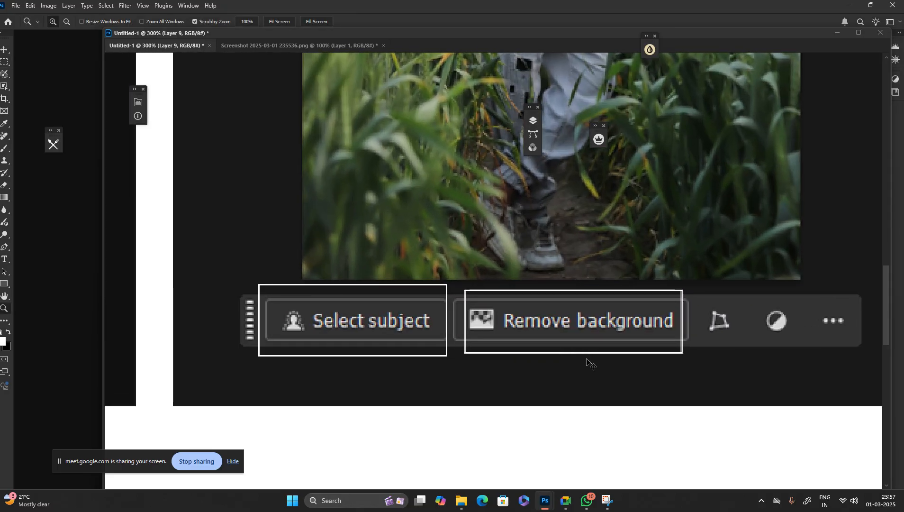
{"action": "key", "text": "ctrl+minus"}
{"action": "key", "text": "t"}
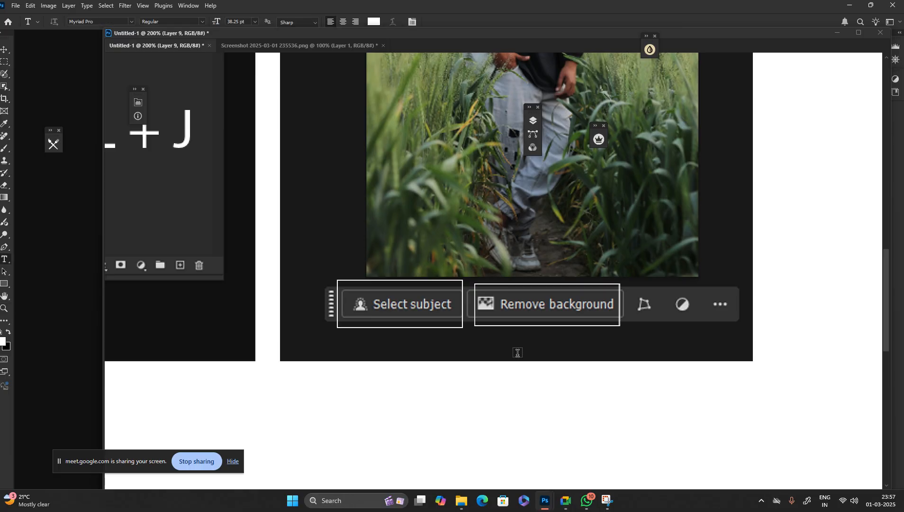
{"action": "left_click", "coordinate": [507, 344]}
{"action": "key", "text": "BackSpace"}
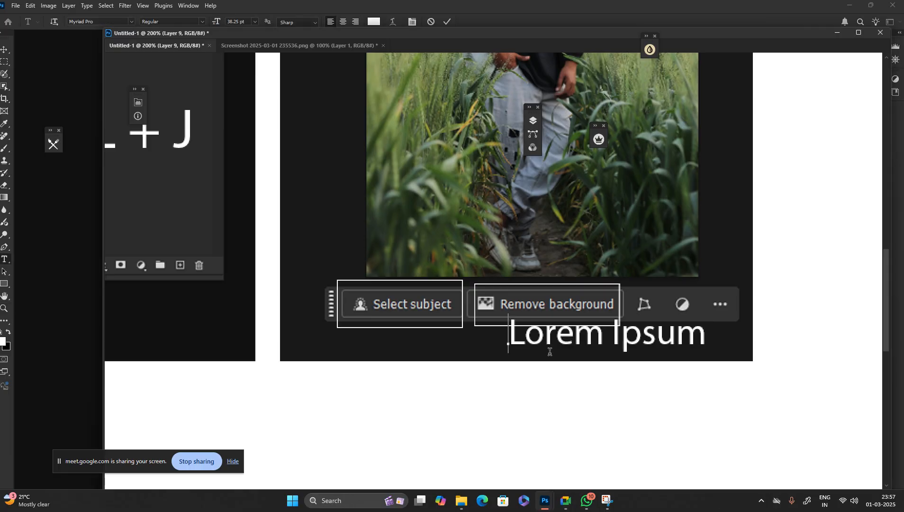
{"action": "type", "text": "re"}
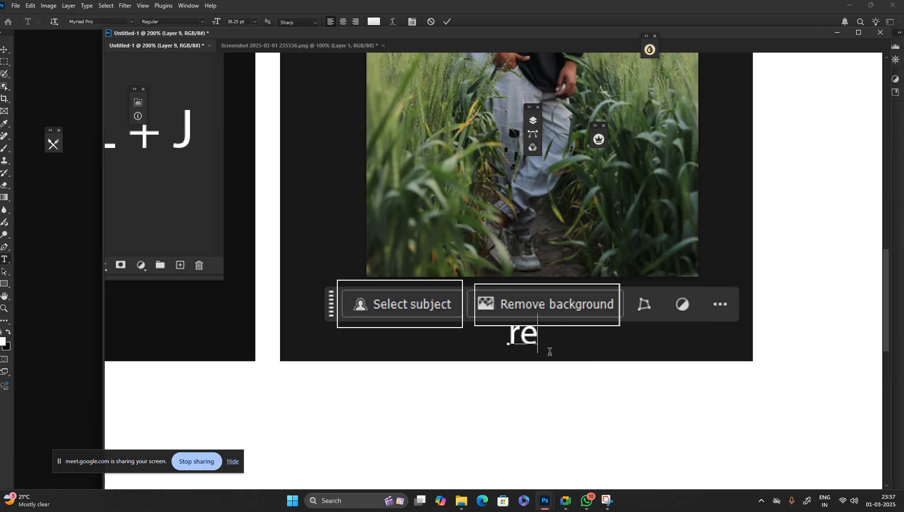
{"action": "type", "text": "mo"}
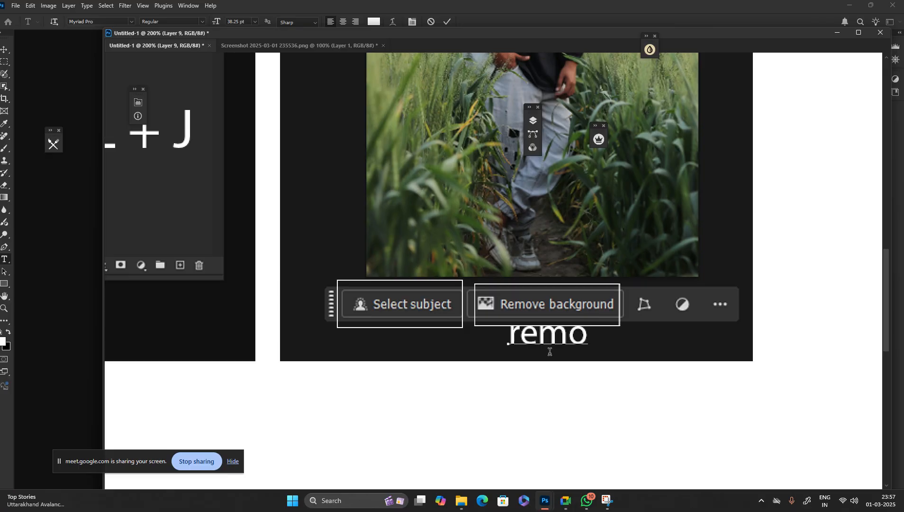
{"action": "type", "text": "ve"}
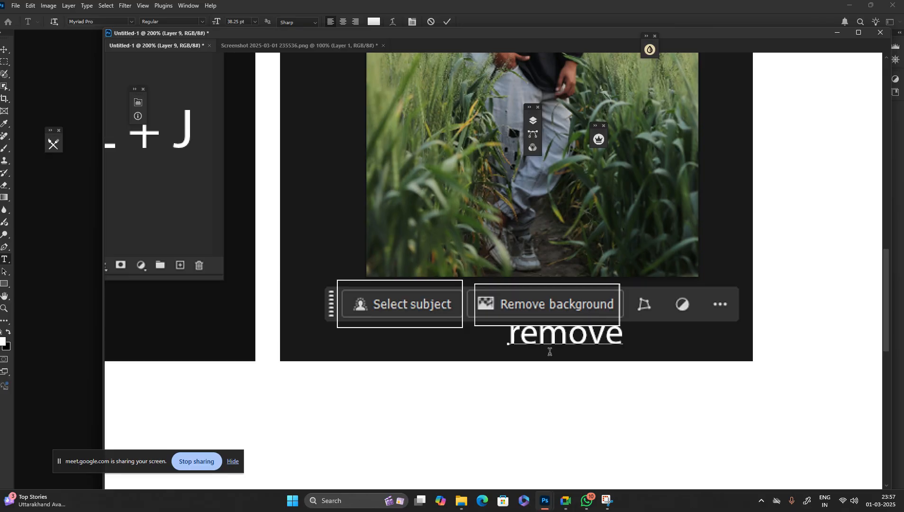
{"action": "key", "text": "ctrl+Return"}
{"action": "key", "text": "v"}
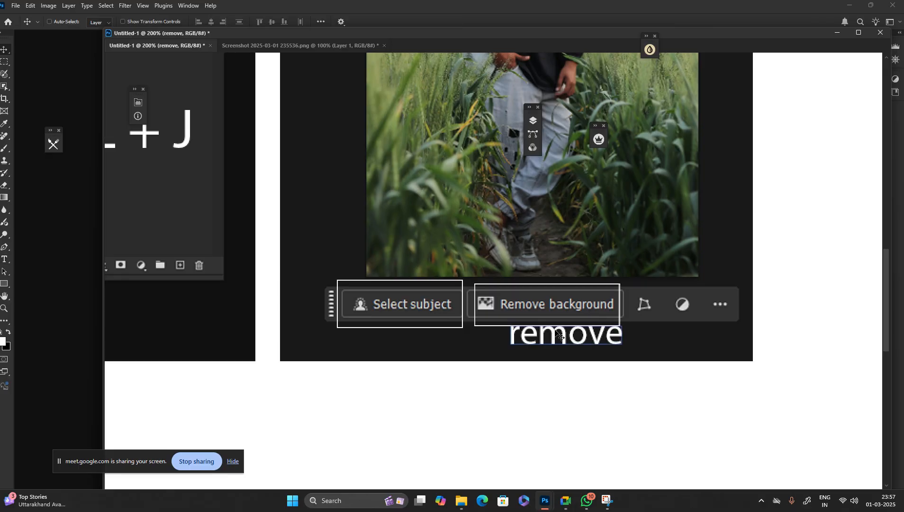
Duplicate the "remove" label below Select subject, change the copy's text to "select" and center it under the frame
{"action": "left_click_drag", "start_coordinate": [559, 335], "coordinate": [414, 352]}
{"action": "key", "text": "t"}
{"action": "left_click", "coordinate": [413, 352]}
{"action": "key", "text": "ctrl+a"}
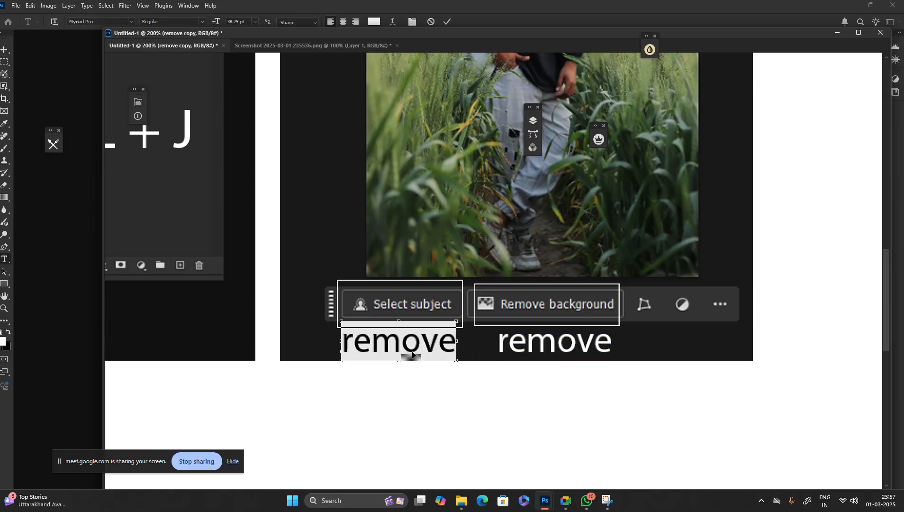
{"action": "key", "text": "BackSpace"}
{"action": "type", "text": "s"}
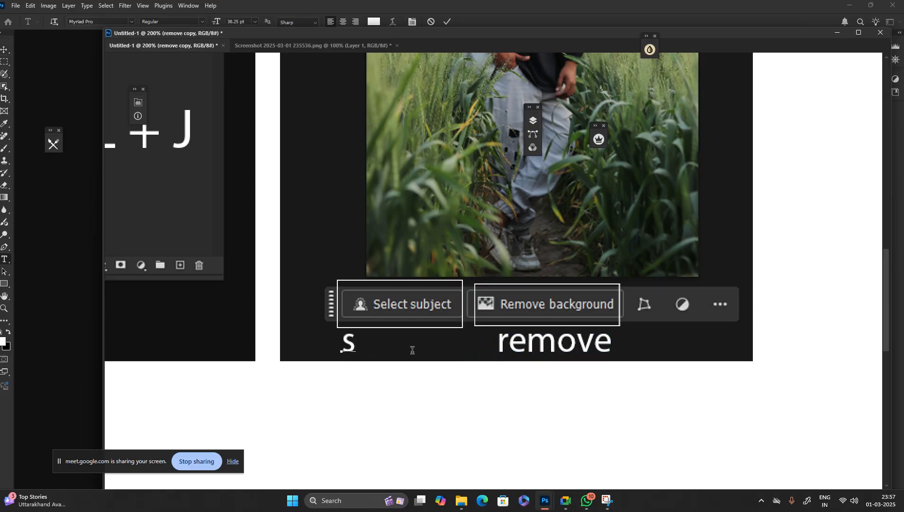
{"action": "type", "text": "elect"}
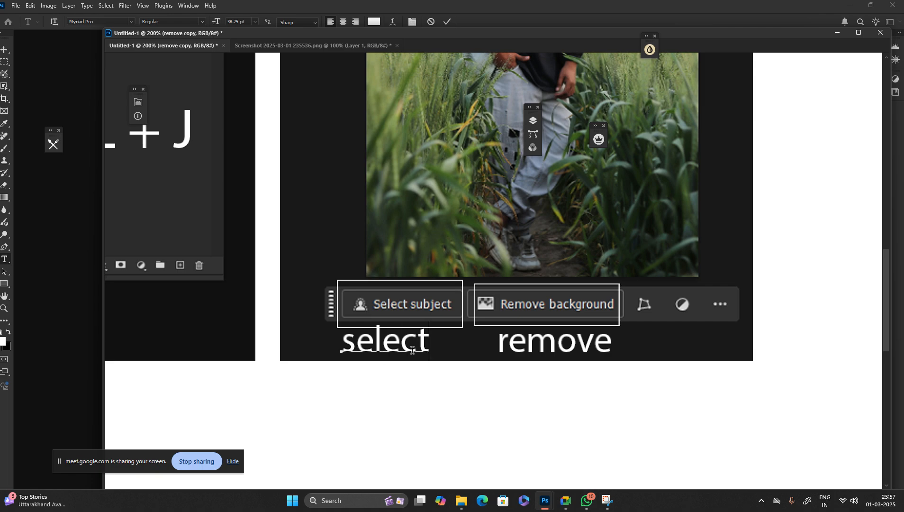
{"action": "key", "text": "ctrl+Return"}
{"action": "key", "text": "v"}
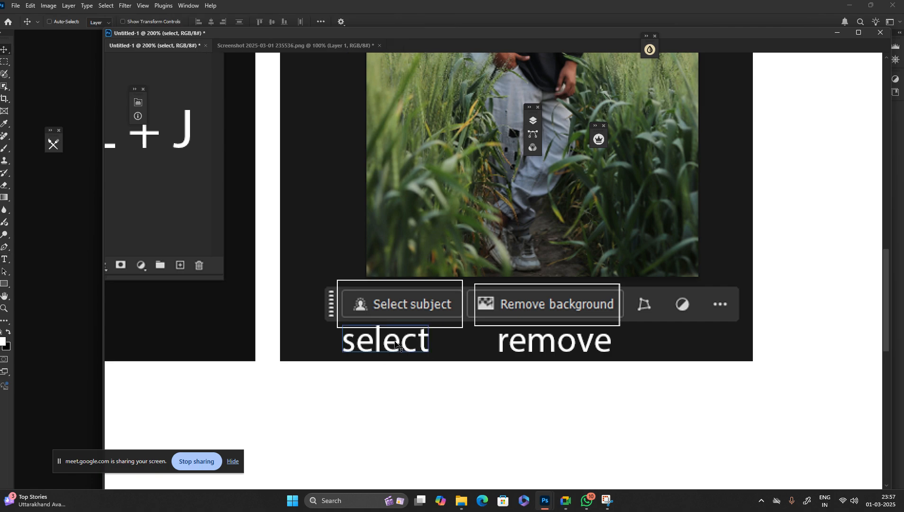
{"action": "left_click_drag", "start_coordinate": [415, 350], "coordinate": [424, 354]}
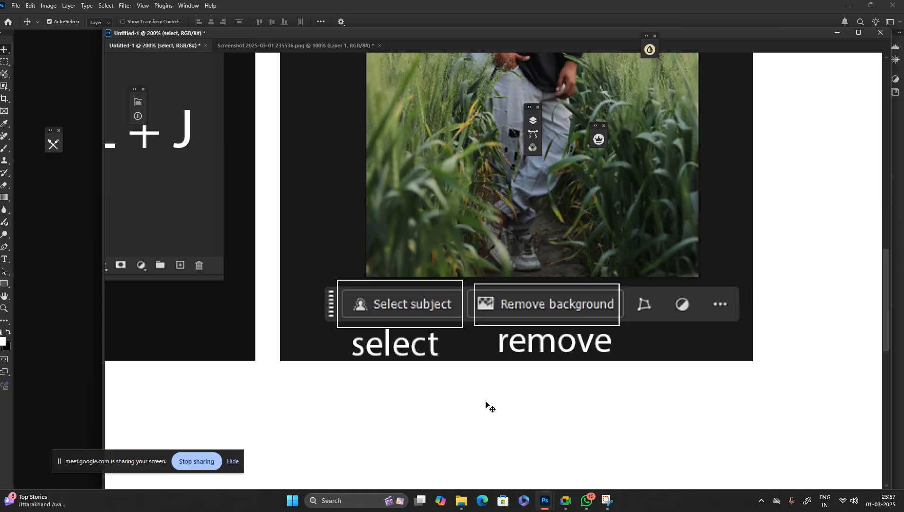
Examine the whole row of annotated screenshots and the Quick Actions section above the R-B label
{"action": "key", "text": "ctrl+minus"}
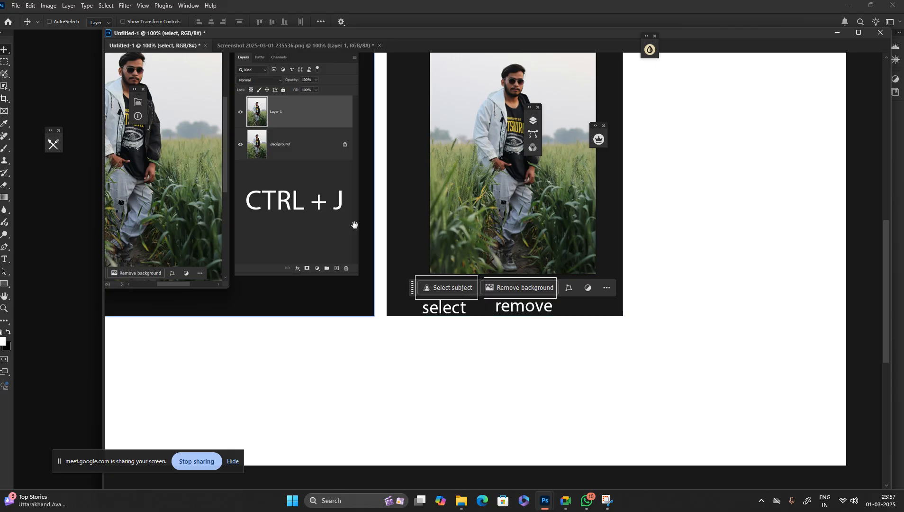
{"action": "left_click_drag", "start_coordinate": [350, 223], "coordinate": [538, 324]}
{"action": "key", "text": "ctrl+minus"}
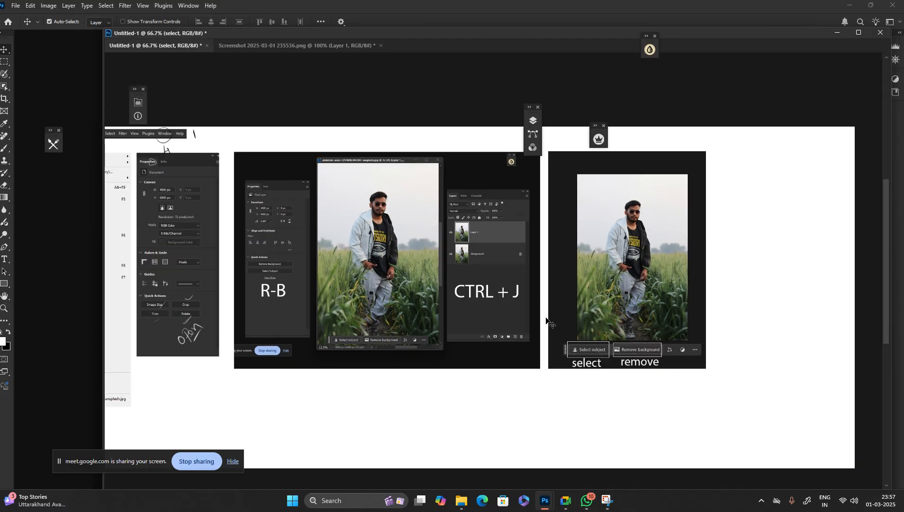
{"action": "scroll", "coordinate": [549, 321], "scroll_direction": "left", "scroll_amount": 3}
{"action": "scroll", "coordinate": [602, 335], "scroll_direction": "right", "scroll_amount": 1}
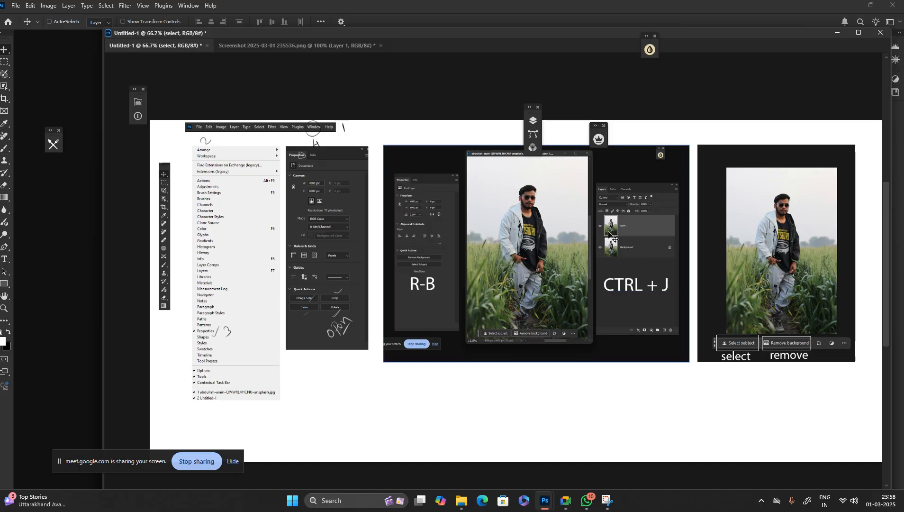
{"action": "key", "text": "z"}
{"action": "left_click", "coordinate": [421, 260]}
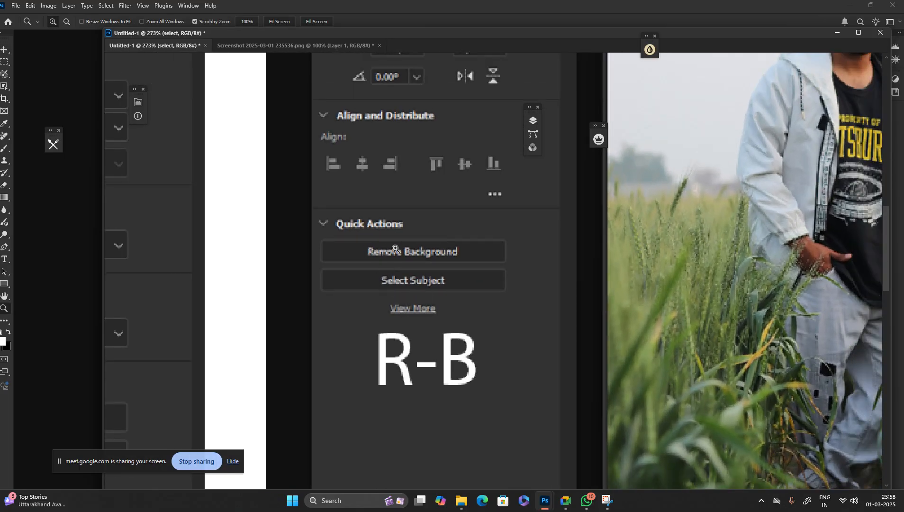
{"action": "left_click_drag", "start_coordinate": [431, 205], "coordinate": [379, 260]}
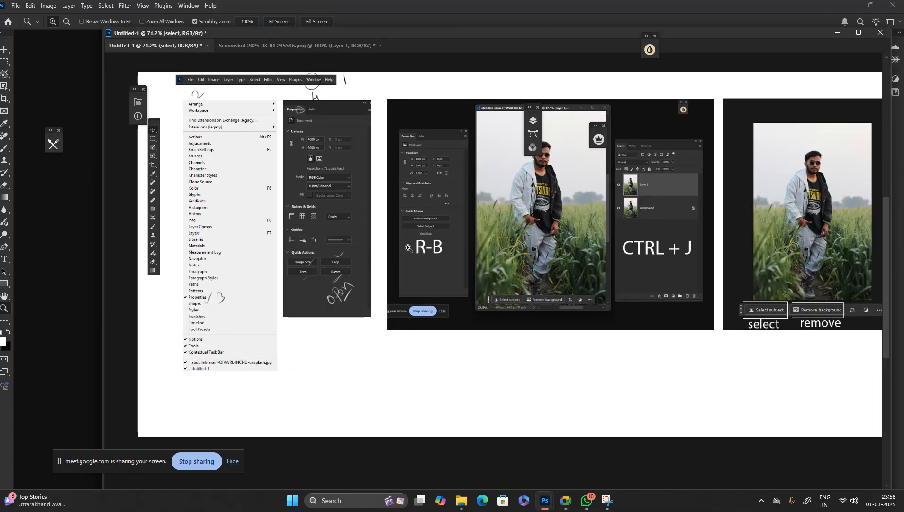
Add the text "20218" on the white area below the screenshots and fill it with the black background color
{"action": "key", "text": "t"}
{"action": "left_click", "coordinate": [377, 372]}
{"action": "key", "text": "BackSpace"}
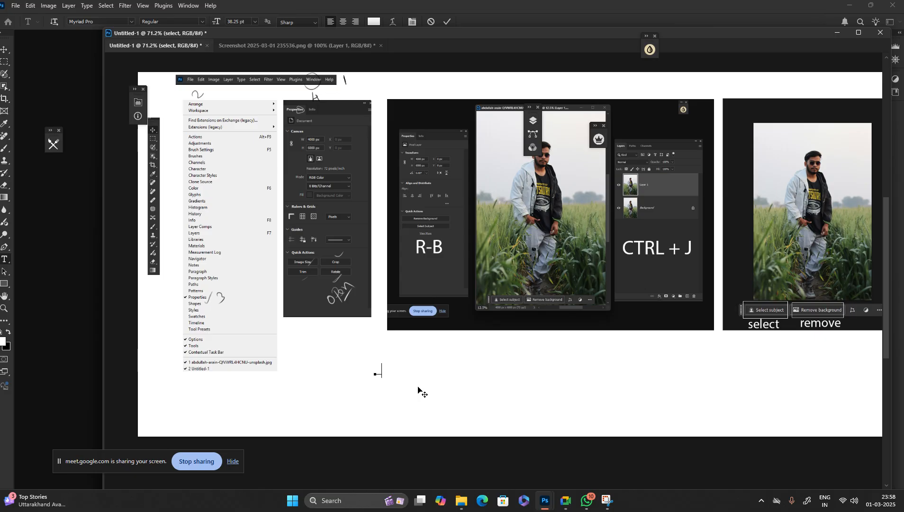
{"action": "type", "text": "20218"}
{"action": "key", "text": "Escape"}
{"action": "key", "text": "v"}
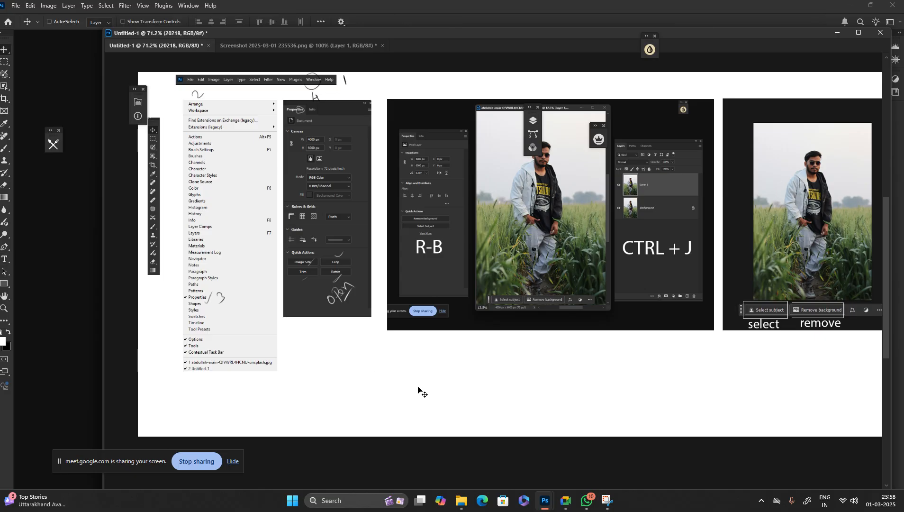
{"action": "key", "text": "ctrl+BackSpace"}
Correct the new black text below the screenshots to read "2018"
{"action": "key", "text": "t"}
{"action": "left_click", "coordinate": [396, 370]}
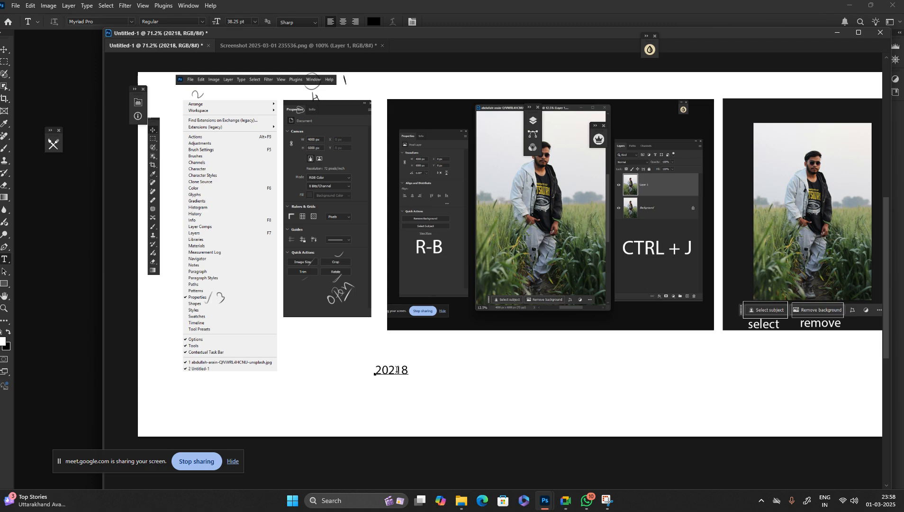
{"action": "key", "text": "BackSpace"}
{"action": "key", "text": "Escape"}
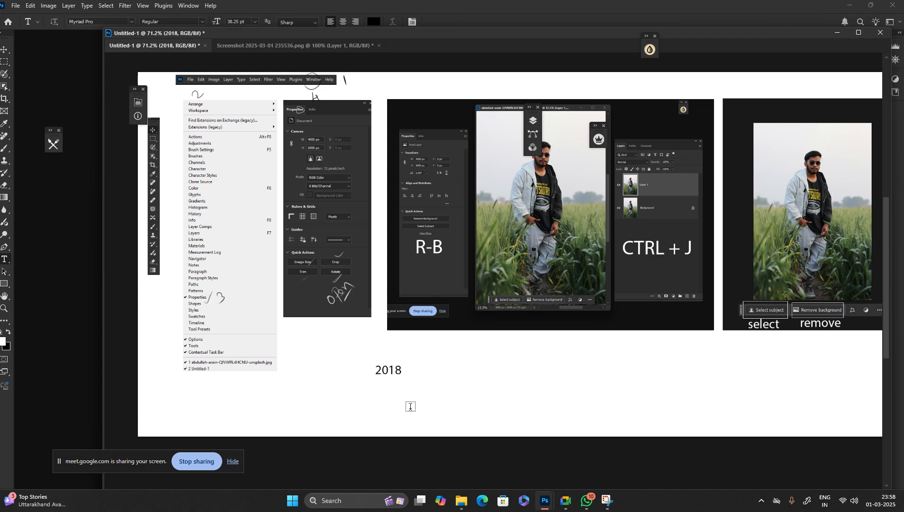
Scale the 2018 text up to about 426% and place it below the gap between the Properties panel and Layers screenshots
{"action": "key", "text": "v"}
{"action": "left_click_drag", "start_coordinate": [397, 370], "coordinate": [523, 389]}
{"action": "key", "text": "ctrl+t"}
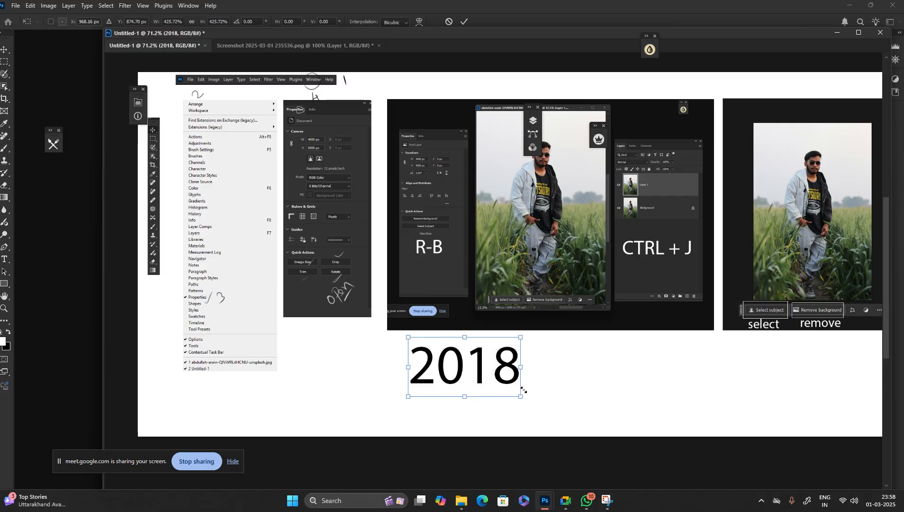
{"action": "key", "text": "Return"}
{"action": "left_click_drag", "start_coordinate": [477, 371], "coordinate": [411, 365]}
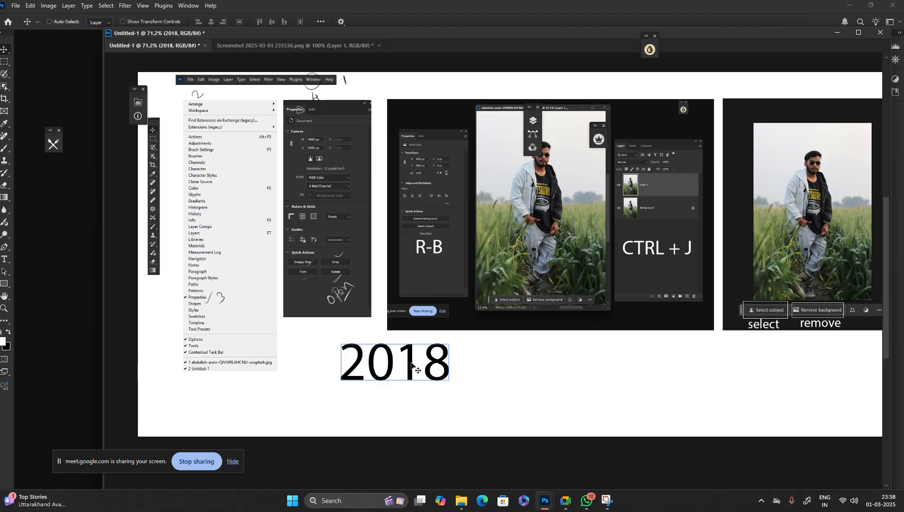
Duplicate the 2018 text and place the copy below the screenshot with the select and remove labels
{"action": "left_click_drag", "start_coordinate": [569, 317], "coordinate": [280, 335]}
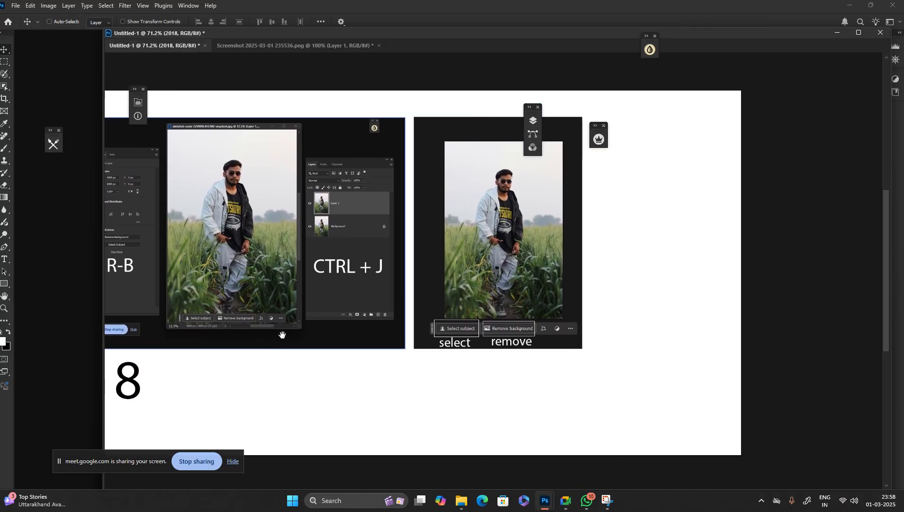
{"action": "left_click_drag", "start_coordinate": [434, 384], "coordinate": [398, 353]}
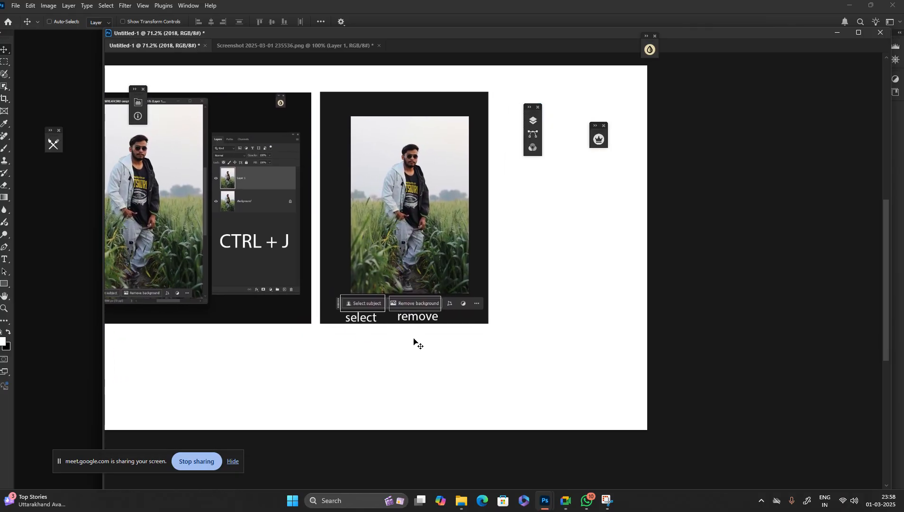
{"action": "scroll", "coordinate": [409, 337], "scroll_direction": "left", "scroll_amount": 5}
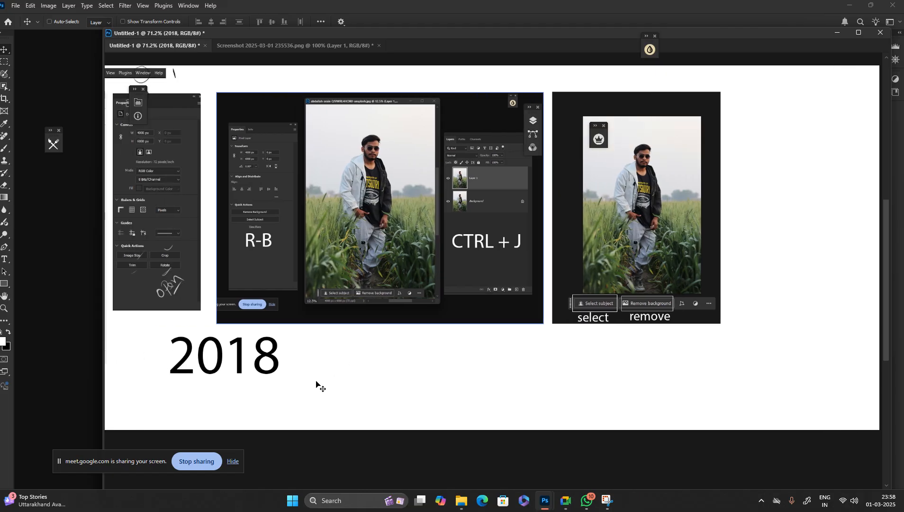
{"action": "right_click", "coordinate": [274, 365]}
{"action": "left_click", "coordinate": [284, 369]}
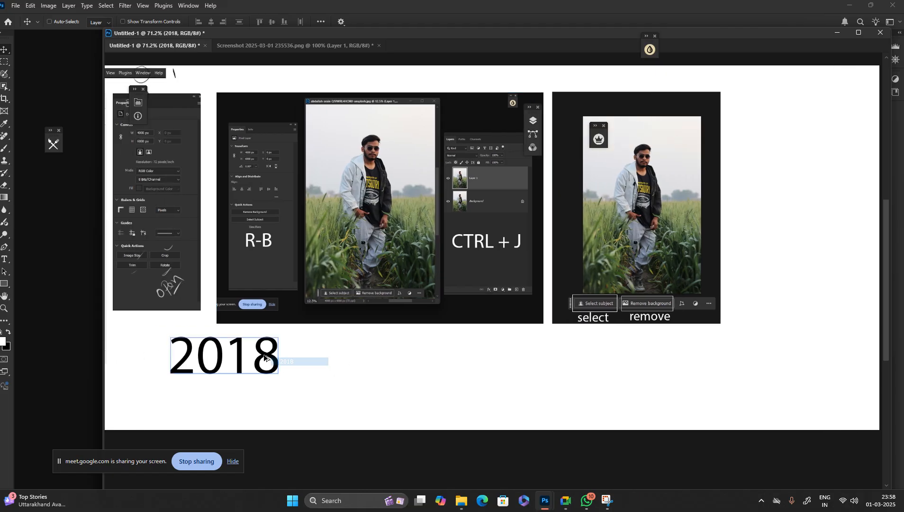
{"action": "left_click_drag", "start_coordinate": [265, 356], "coordinate": [669, 356]}
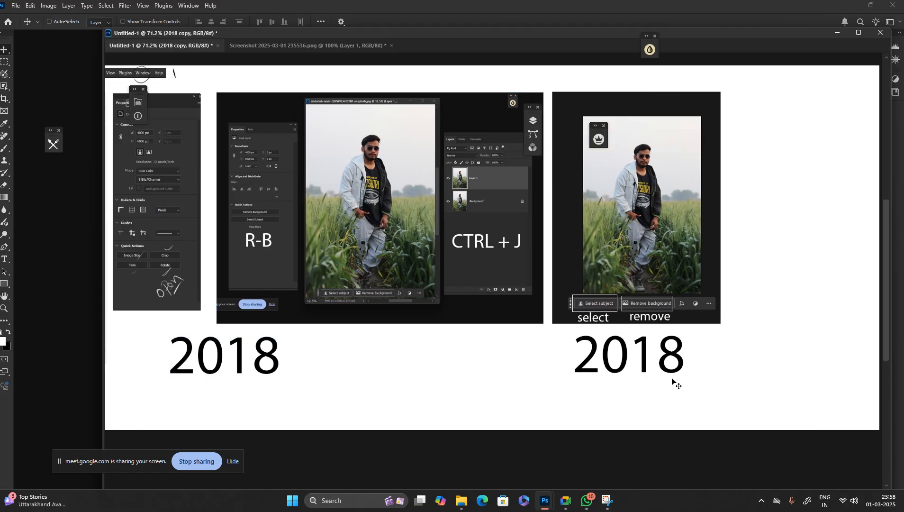
Change the copied text under the select and remove screenshot to read "2025"
{"action": "key", "text": "t"}
{"action": "left_click", "coordinate": [674, 360]}
{"action": "key", "text": "BackSpace"}
{"action": "key", "text": "BackSpace"}
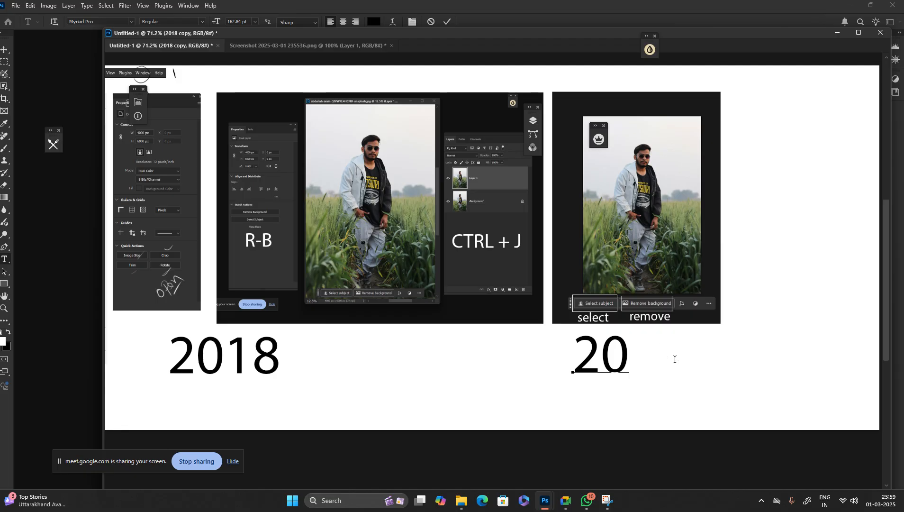
{"action": "type", "text": "25"}
{"action": "key", "text": "Escape"}
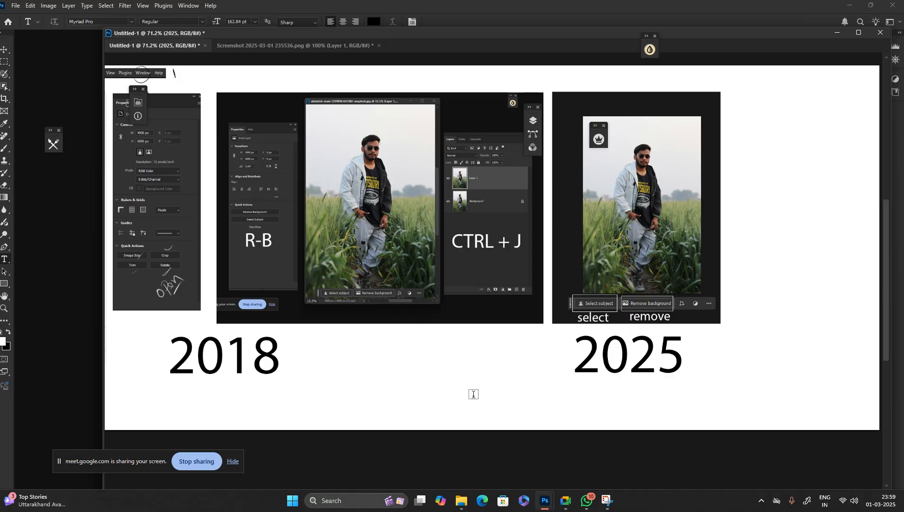
Select Layer 6, the wide middle screenshot that carries the R-B and CTRL + J labels
{"action": "key", "text": "v"}
{"action": "left_click", "coordinate": [438, 317], "text": "ctrl"}
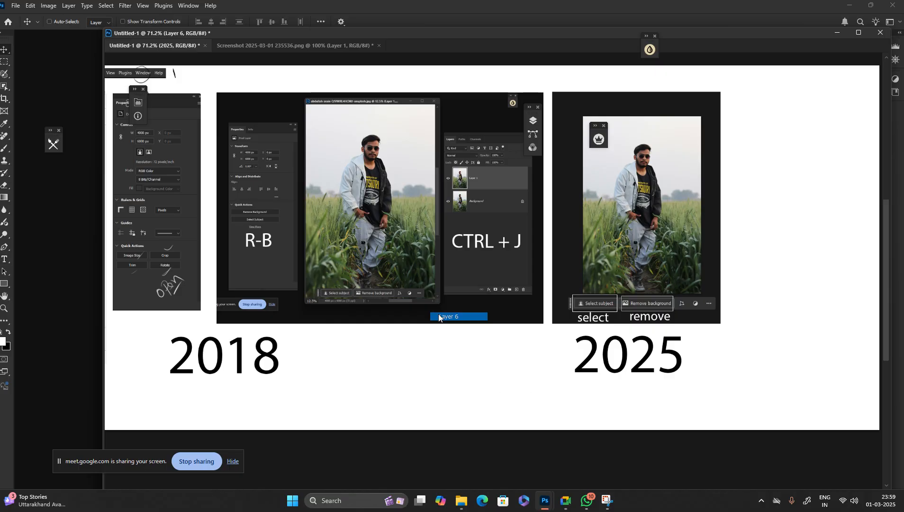
{"action": "key", "text": "z"}
{"action": "right_click", "coordinate": [393, 282]}
{"action": "left_click", "coordinate": [409, 286]}
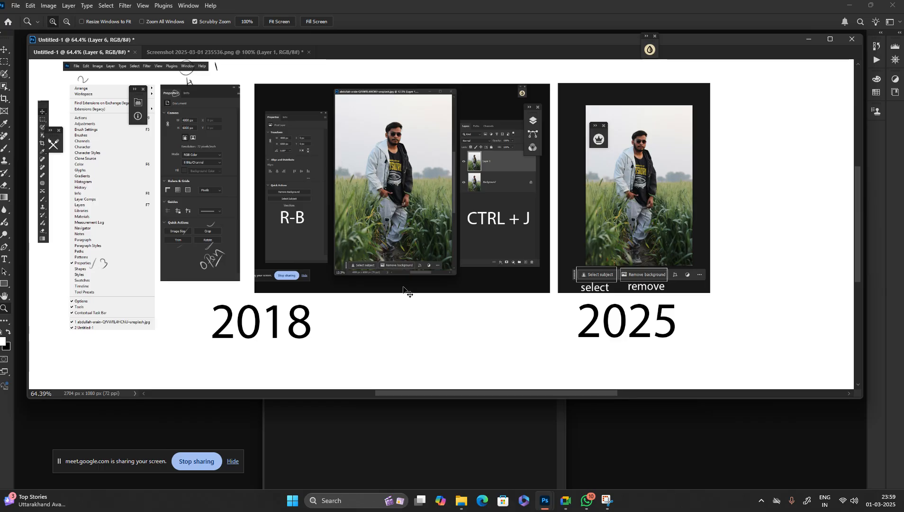
{"action": "left_click", "coordinate": [403, 287], "text": "alt"}
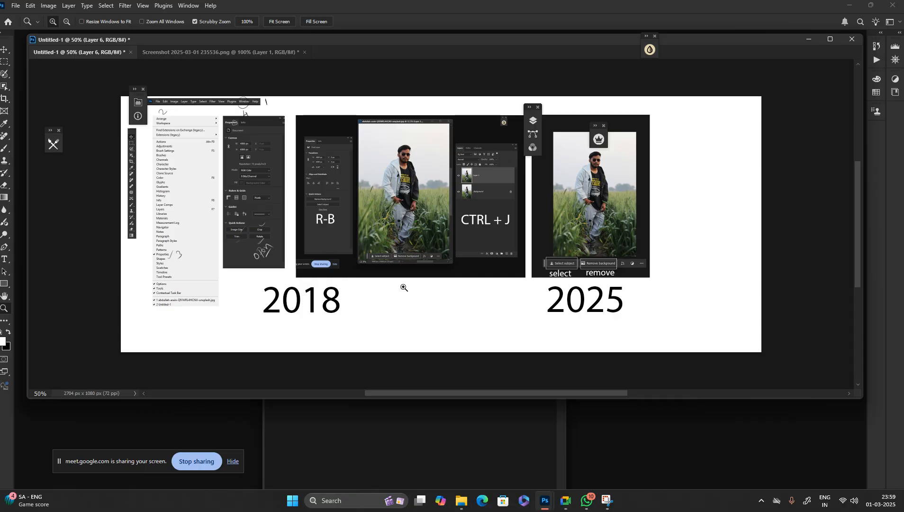
Start saving a copy of the notes and choose the folder New Volume (D:) > PHOTOSHOP CLASS 2025 > MARCH > 01.03.2025
{"action": "key", "text": "ctrl+alt+s"}
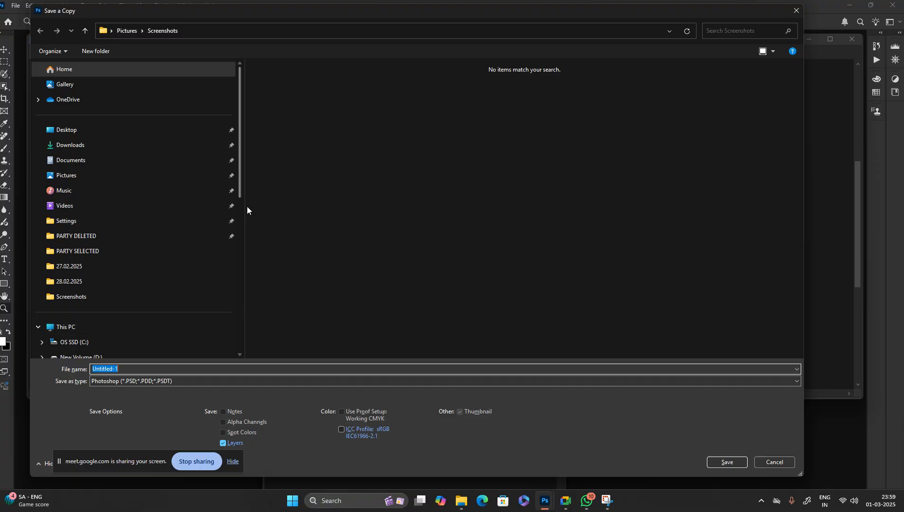
{"action": "left_click_drag", "start_coordinate": [241, 189], "coordinate": [252, 289]}
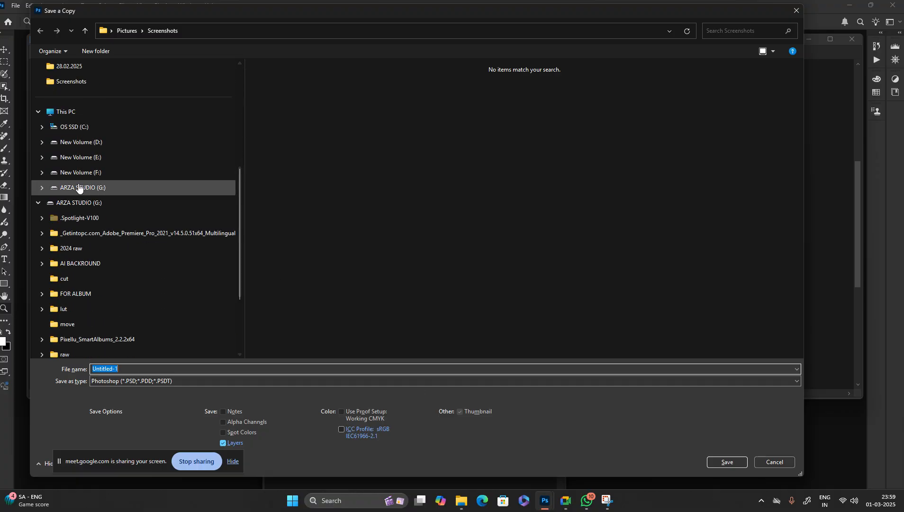
{"action": "left_click", "coordinate": [88, 173]}
{"action": "left_click", "coordinate": [90, 159]}
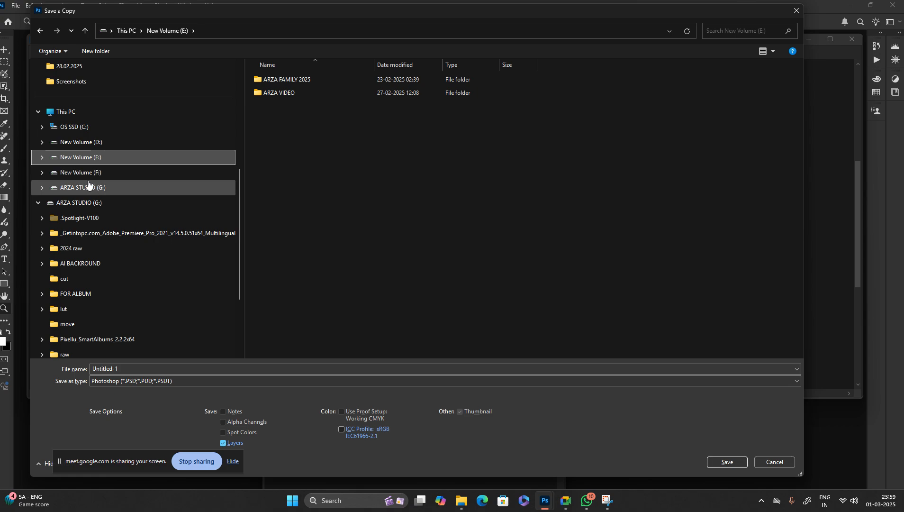
{"action": "left_click", "coordinate": [91, 176]}
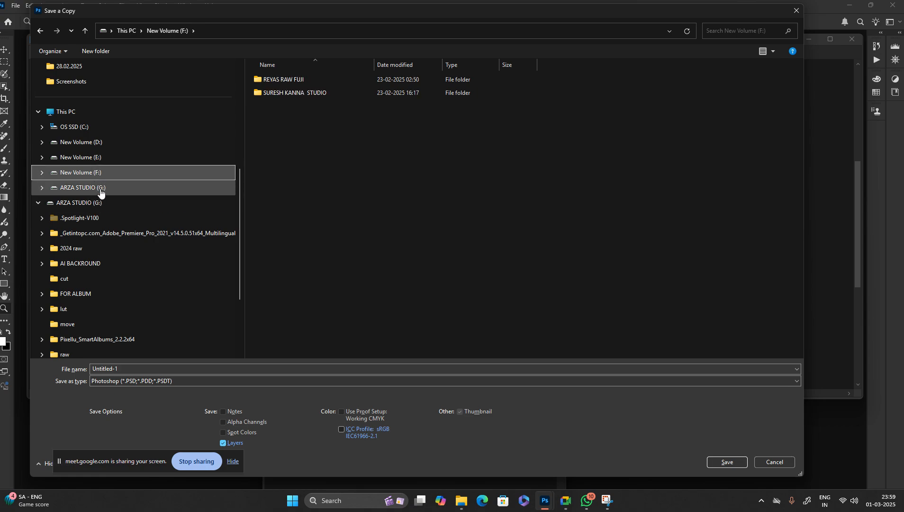
{"action": "left_click", "coordinate": [83, 162]}
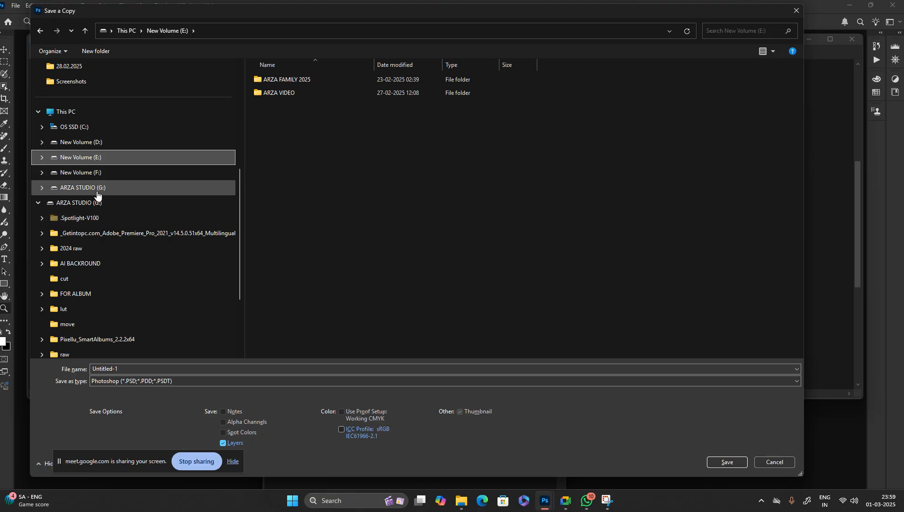
{"action": "left_click", "coordinate": [91, 145]}
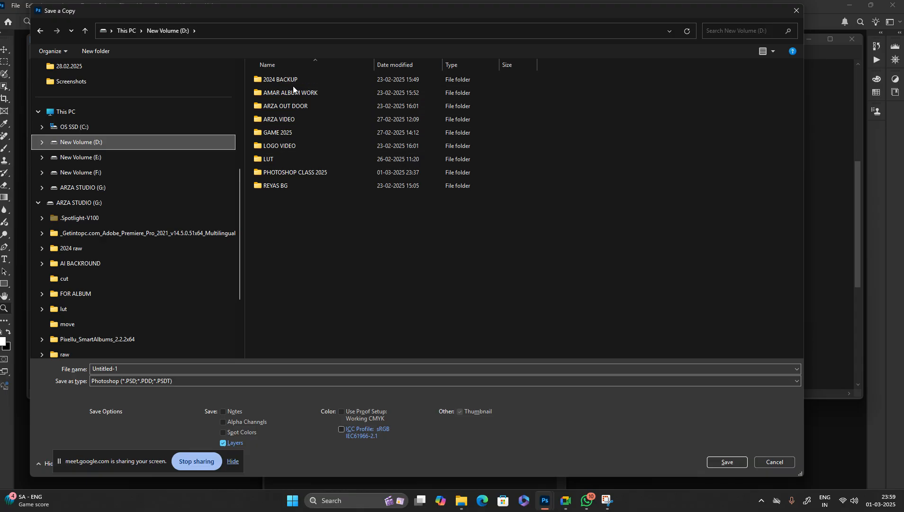
{"action": "left_click", "coordinate": [300, 173]}
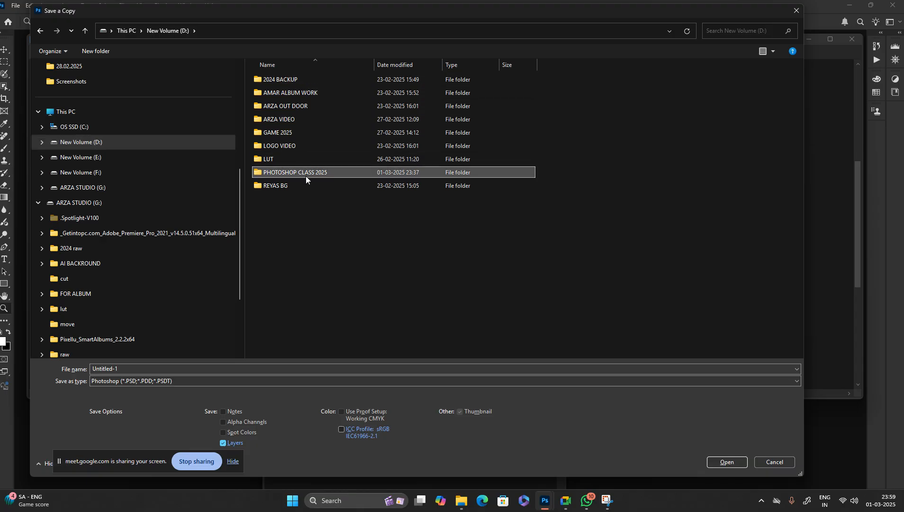
{"action": "double_click", "coordinate": [306, 176]}
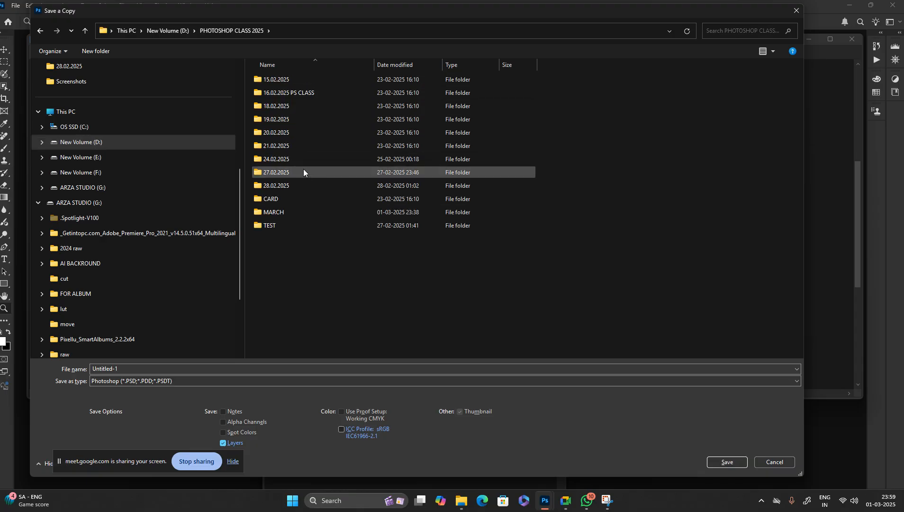
{"action": "double_click", "coordinate": [278, 212]}
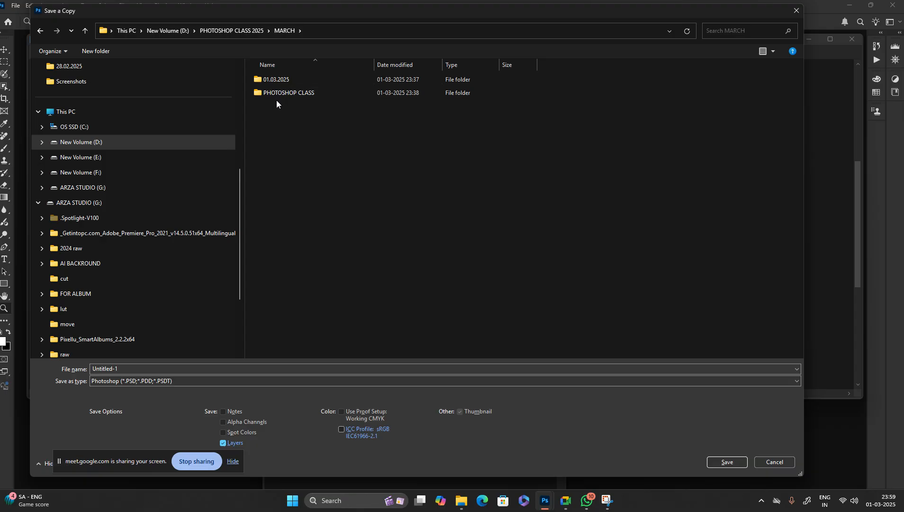
{"action": "double_click", "coordinate": [277, 79]}
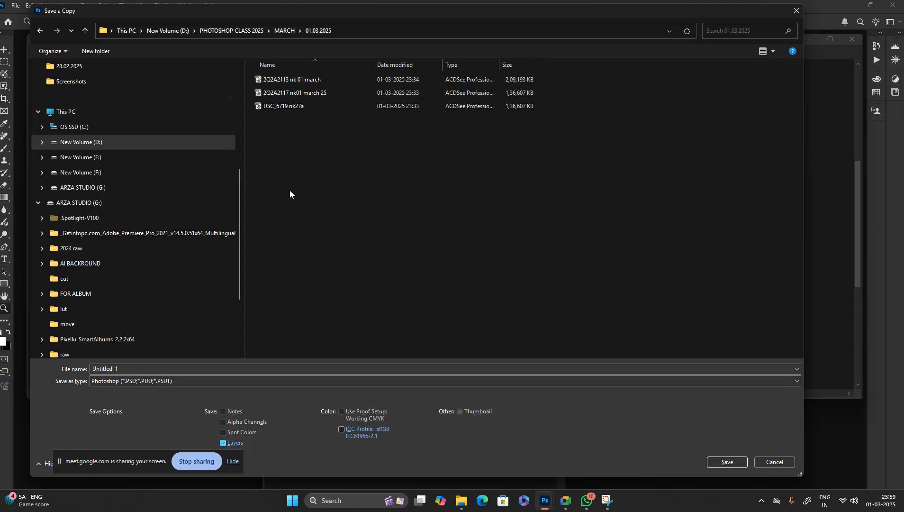
Replace the copy's file name with one containing the date 01.03.2025 and save it as a Photoshop file
{"action": "double_click", "coordinate": [134, 370]}
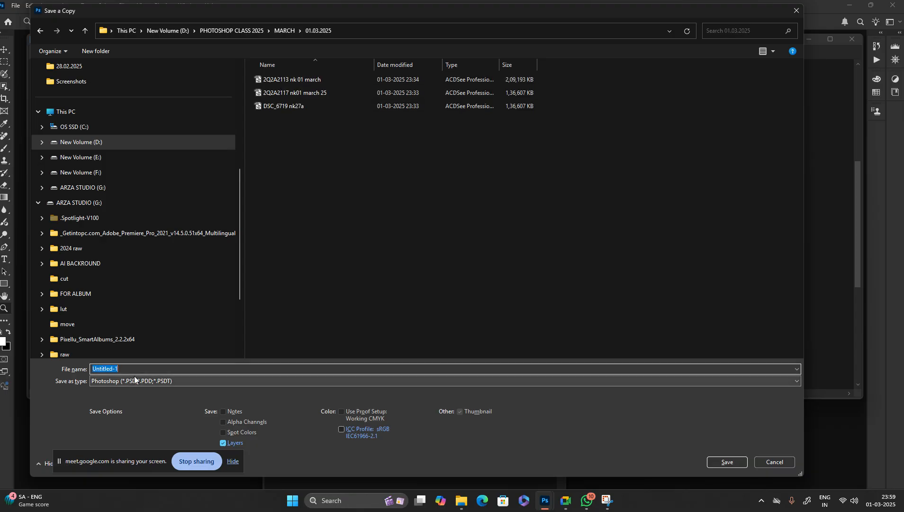
{"action": "key", "text": "BackSpace"}
{"action": "type", "text": "c"}
{"action": "type", "text": "01.03.2025"}
{"action": "key", "text": "Return"}
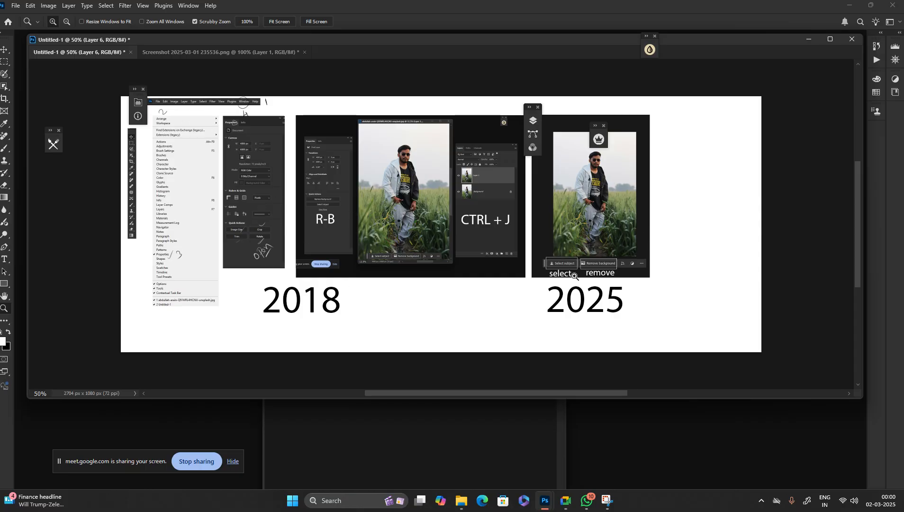
Crop the empty white area beyond the 2025 screenshot off the notes canvas, making the document 2302 px wide
{"action": "key", "text": "c"}
{"action": "left_click_drag", "start_coordinate": [762, 220], "coordinate": [706, 219]}
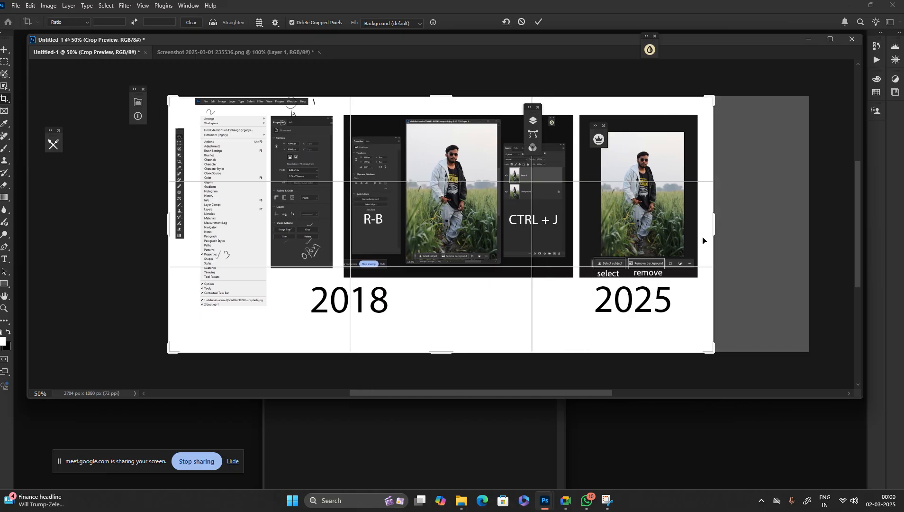
{"action": "key", "text": "Return"}
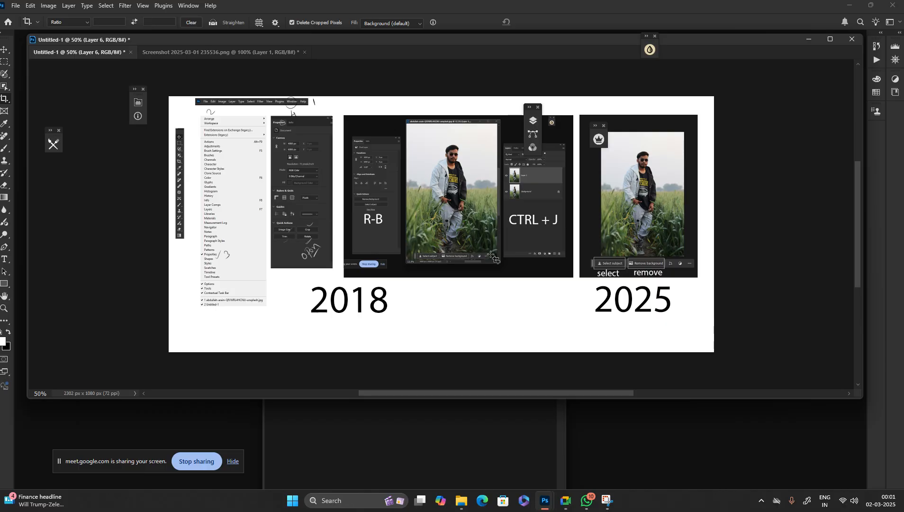
Show the Layers panel and minimize the notes document to get back to the portrait photo
{"action": "key", "text": "F7"}
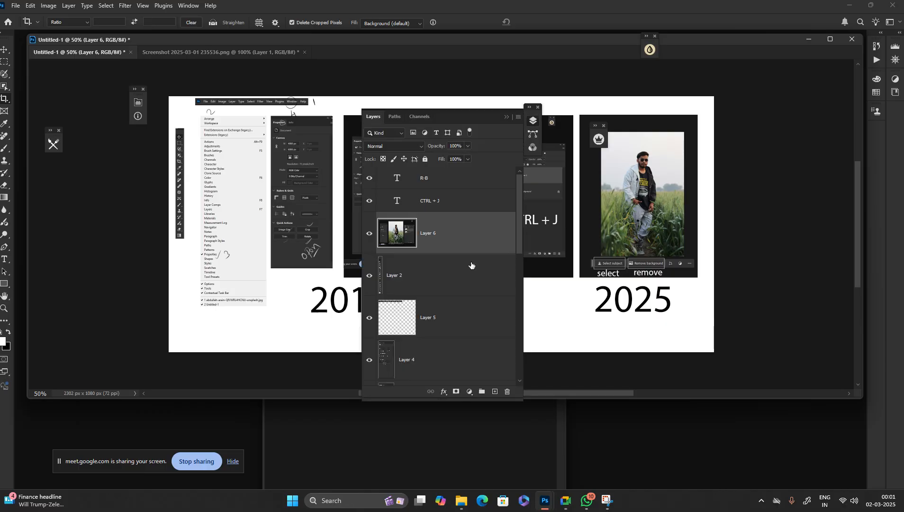
{"action": "left_click", "coordinate": [291, 346]}
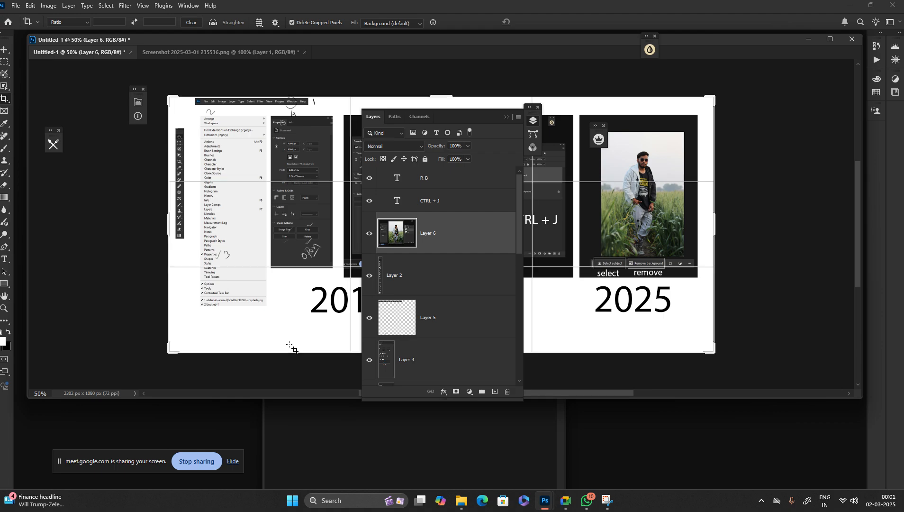
{"action": "key", "text": "Escape"}
{"action": "key", "text": "v"}
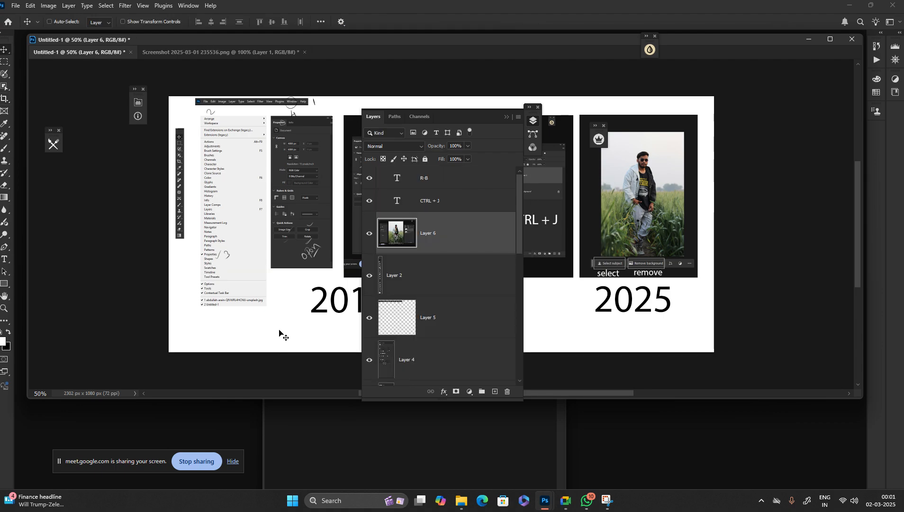
{"action": "left_click", "coordinate": [809, 39]}
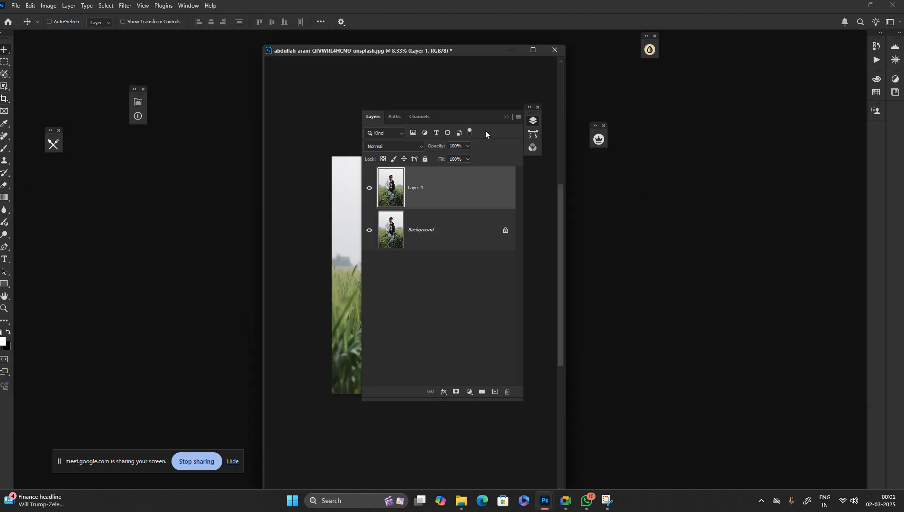
Arrange the Layers panel and the portrait photo window side by side, with the photo window slightly larger than the image
{"action": "left_click_drag", "start_coordinate": [489, 115], "coordinate": [218, 154]}
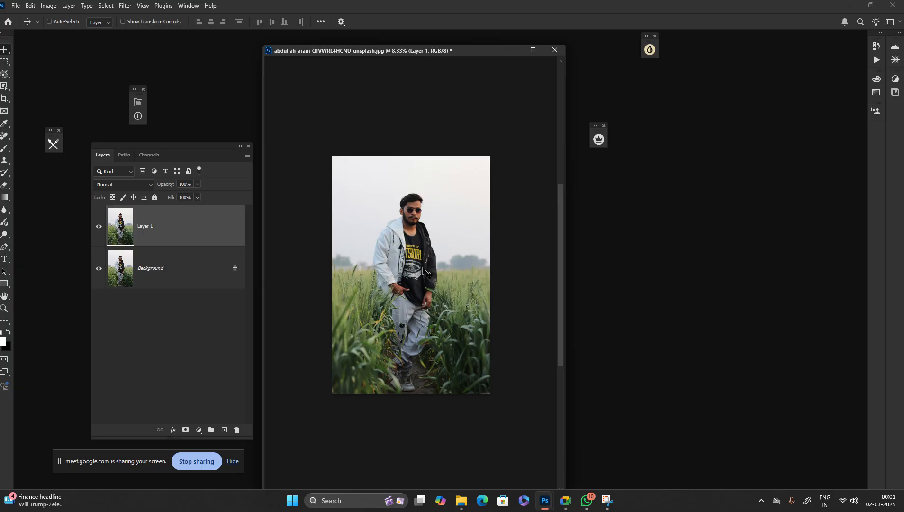
{"action": "key", "text": "ctrl"}
{"action": "key", "text": "ctrl+minus"}
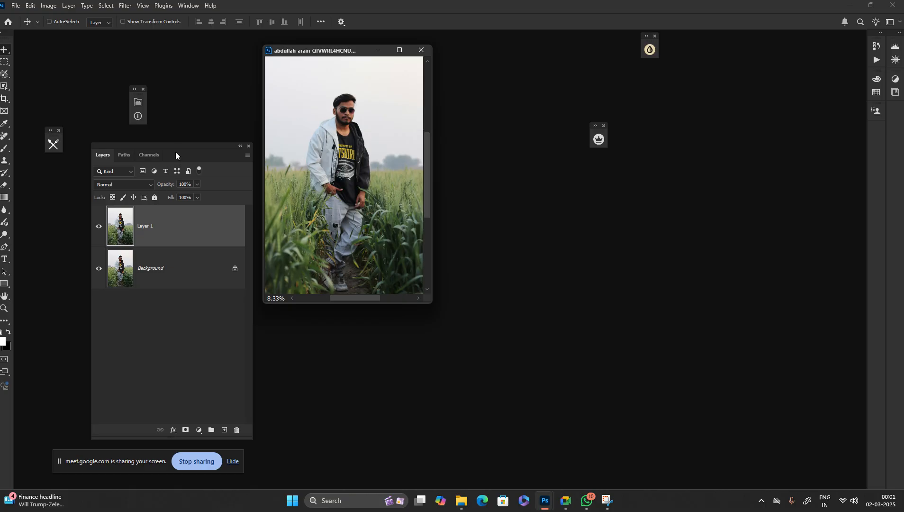
{"action": "left_click_drag", "start_coordinate": [178, 149], "coordinate": [193, 88]}
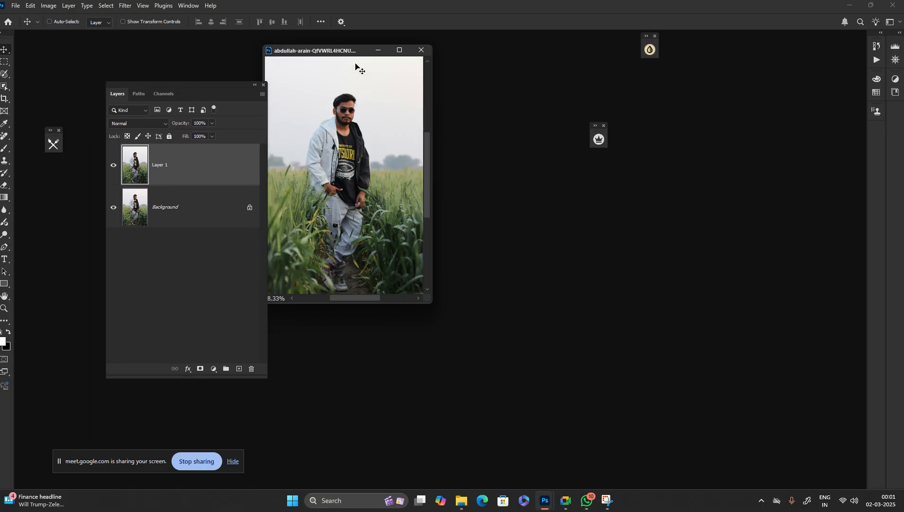
{"action": "left_click_drag", "start_coordinate": [343, 50], "coordinate": [351, 92]}
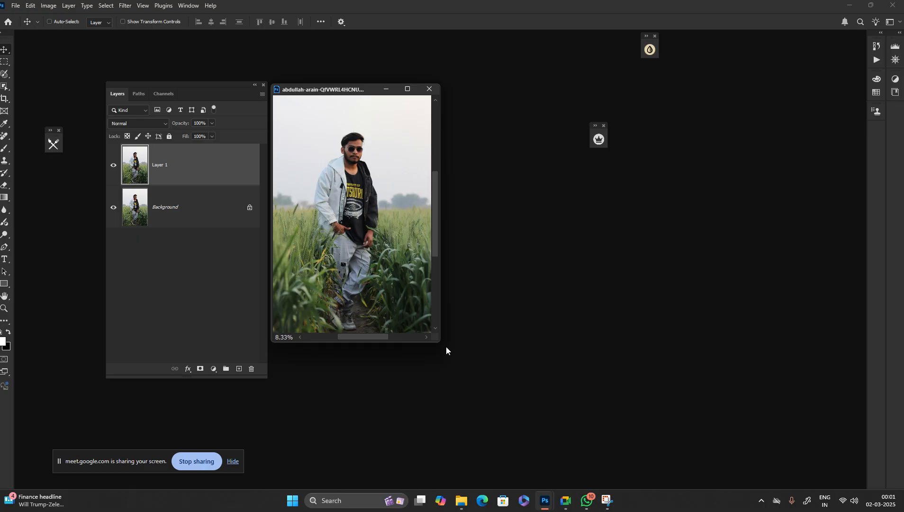
{"action": "left_click_drag", "start_coordinate": [435, 342], "coordinate": [454, 375]}
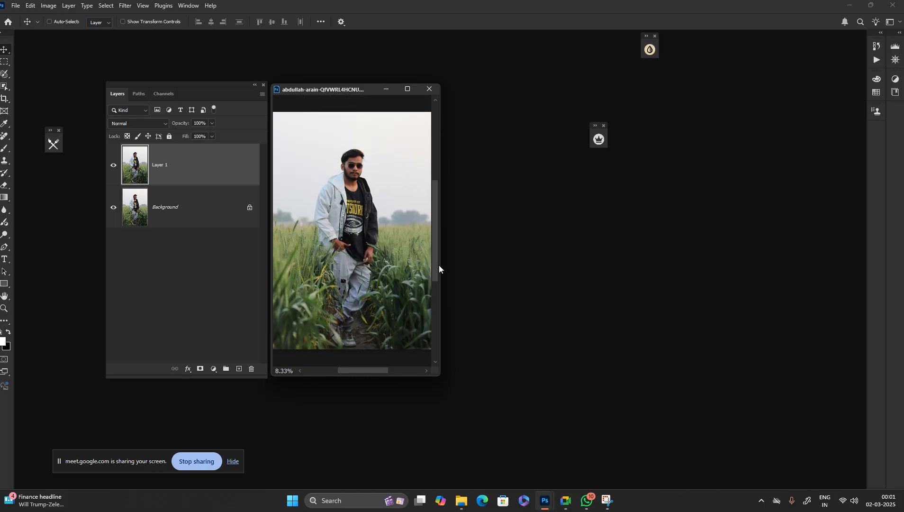
{"action": "left_click_drag", "start_coordinate": [441, 265], "coordinate": [473, 265]}
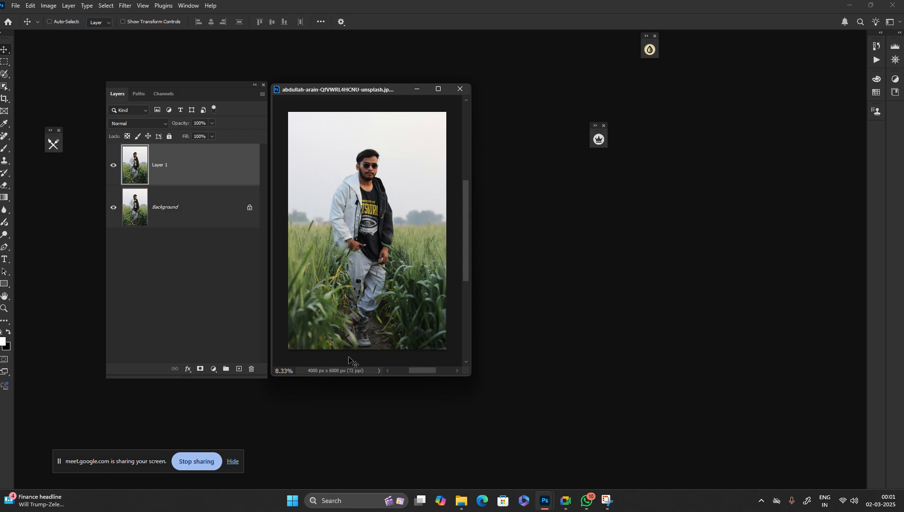
Turn on the Contextual Task Bar, demonstrating twice how to hide it from its own options and bring it back
{"action": "left_click", "coordinate": [189, 6]}
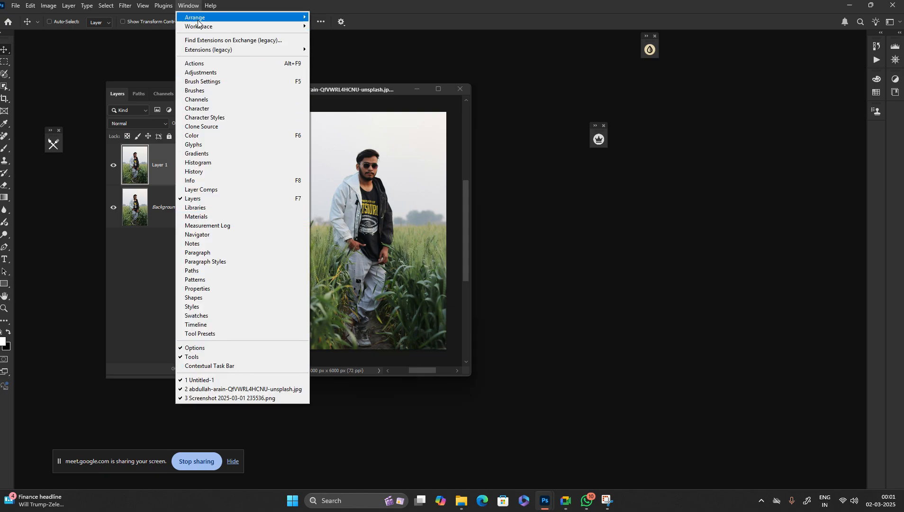
{"action": "left_click", "coordinate": [191, 367]}
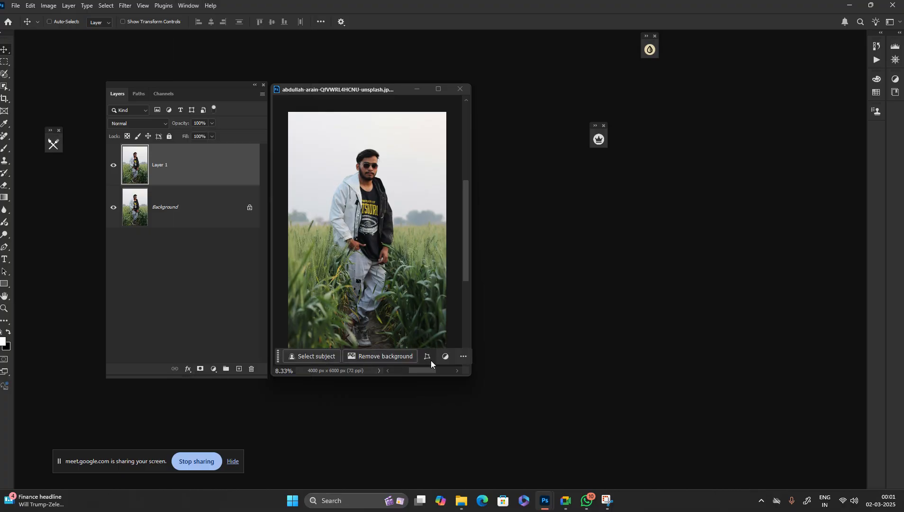
{"action": "left_click", "coordinate": [464, 357]}
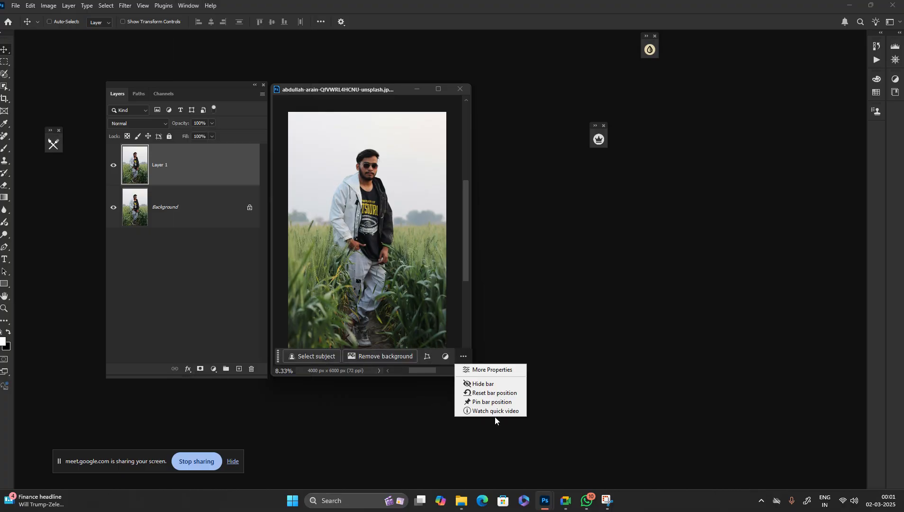
{"action": "left_click", "coordinate": [485, 387]}
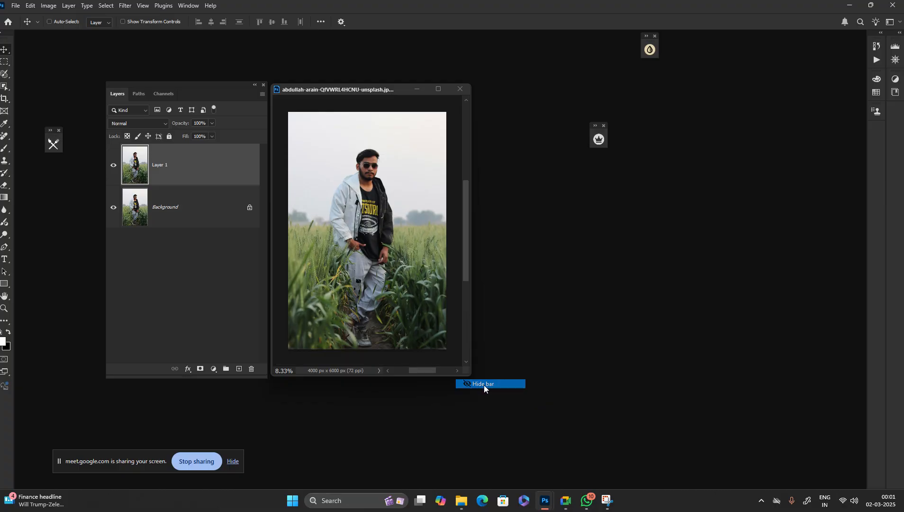
{"action": "left_click", "coordinate": [189, 5]}
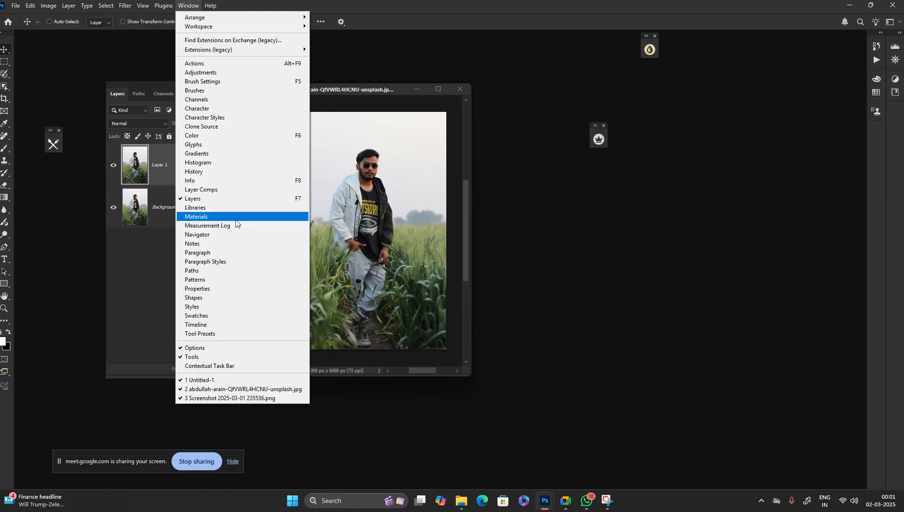
{"action": "left_click", "coordinate": [232, 367]}
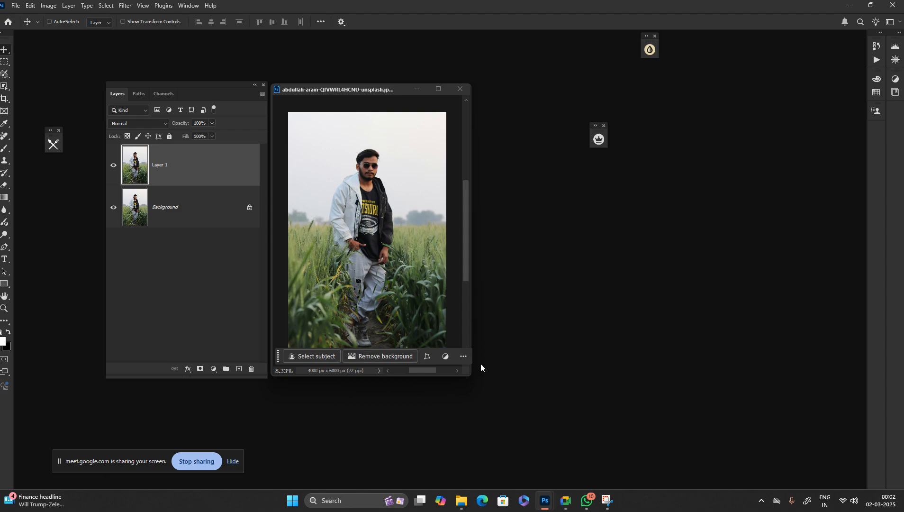
{"action": "left_click", "coordinate": [465, 357]}
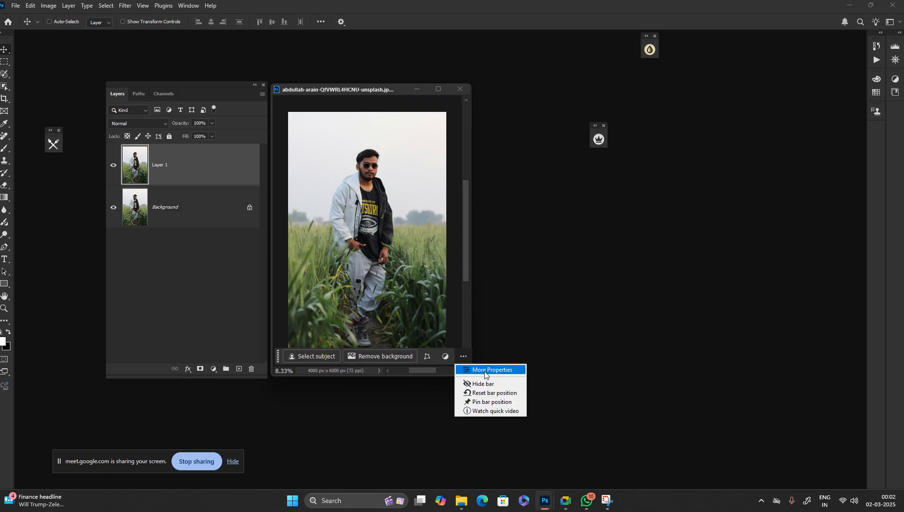
{"action": "left_click", "coordinate": [488, 385]}
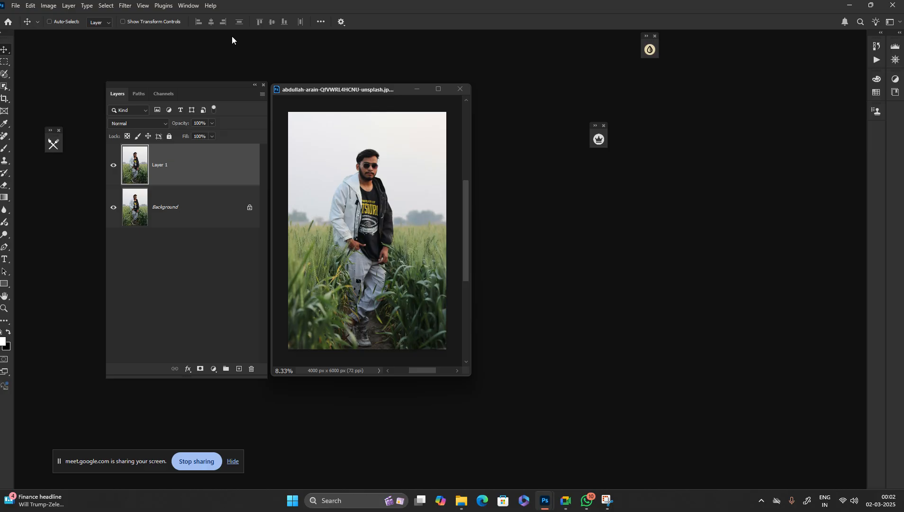
{"action": "left_click", "coordinate": [187, 5]}
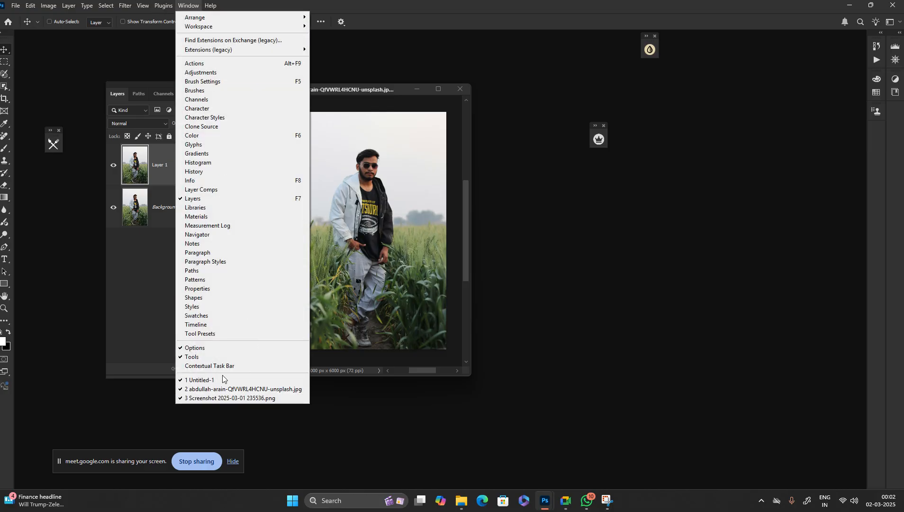
{"action": "left_click", "coordinate": [219, 366]}
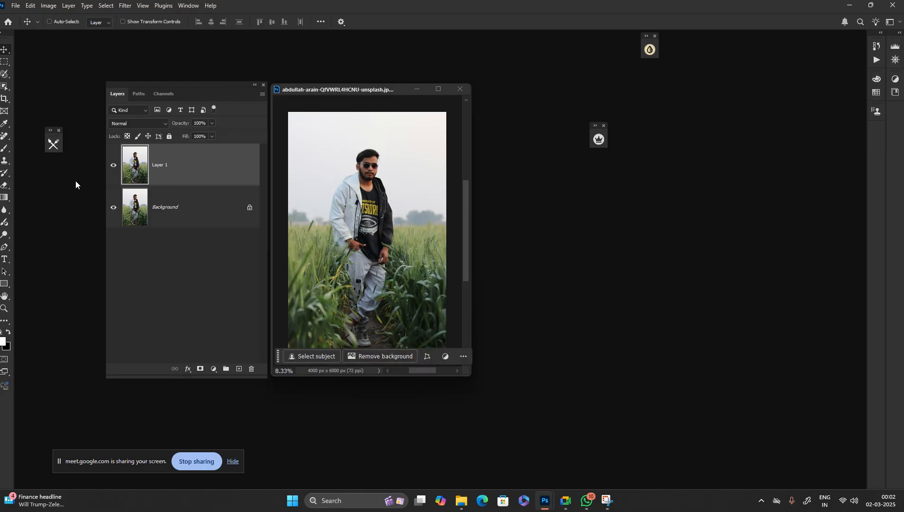
Hide the Tools bar and show it again
{"action": "left_click", "coordinate": [180, 6]}
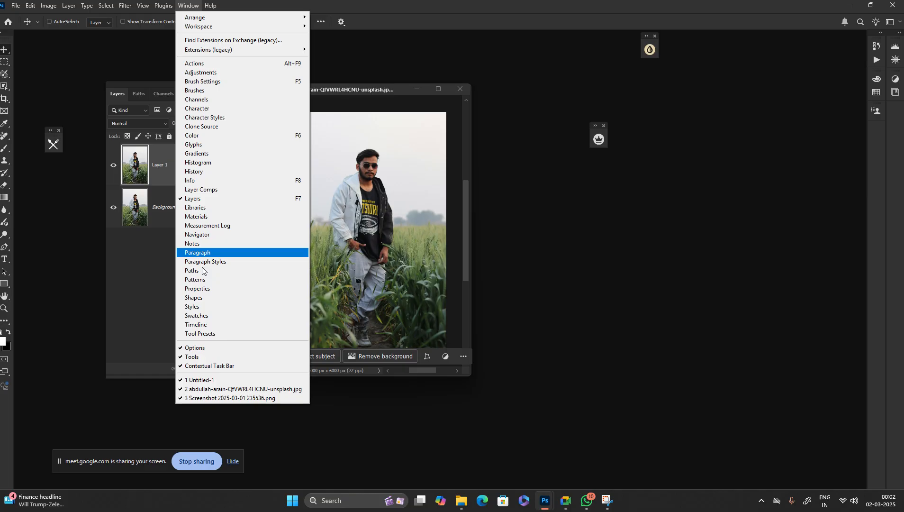
{"action": "left_click", "coordinate": [204, 355]}
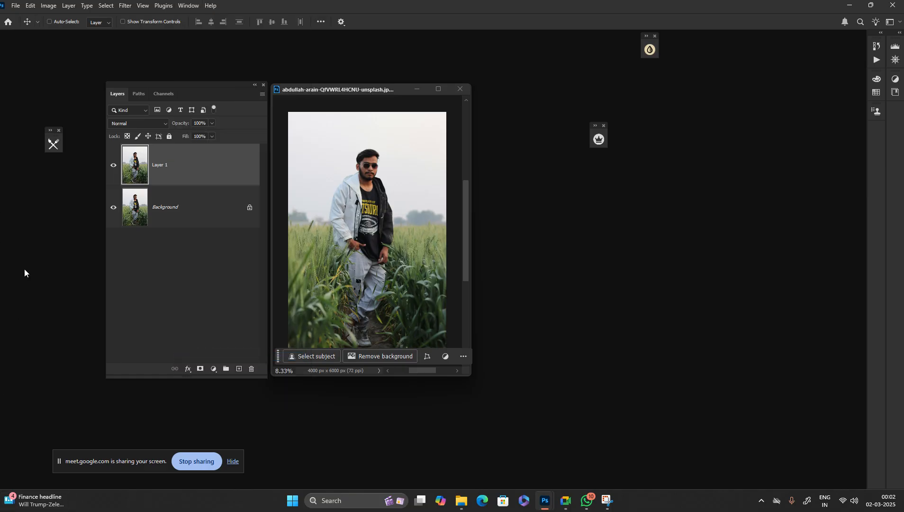
{"action": "left_click", "coordinate": [188, 5]}
{"action": "left_click", "coordinate": [196, 357]}
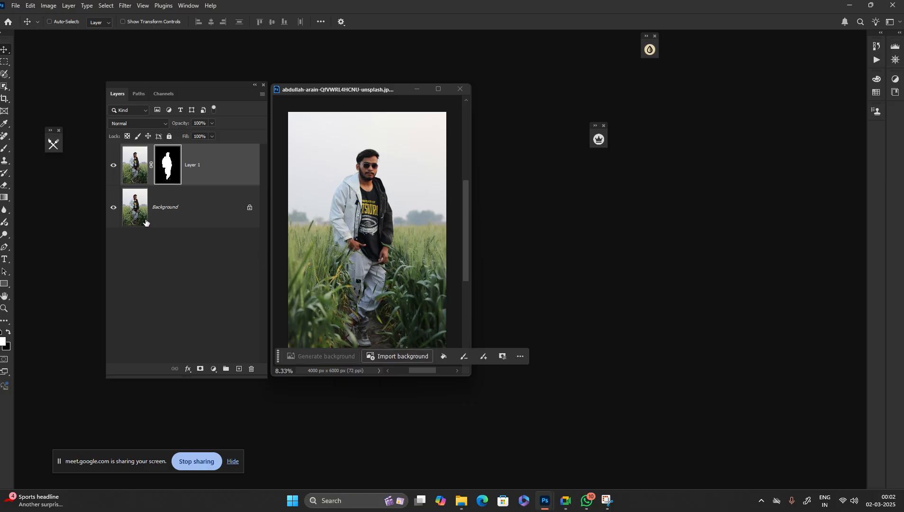
Toggle the visibility of the Background layer and Layer 1 to check the cut-out, leaving both visible and the Background layer selected
{"action": "left_click", "coordinate": [114, 207]}
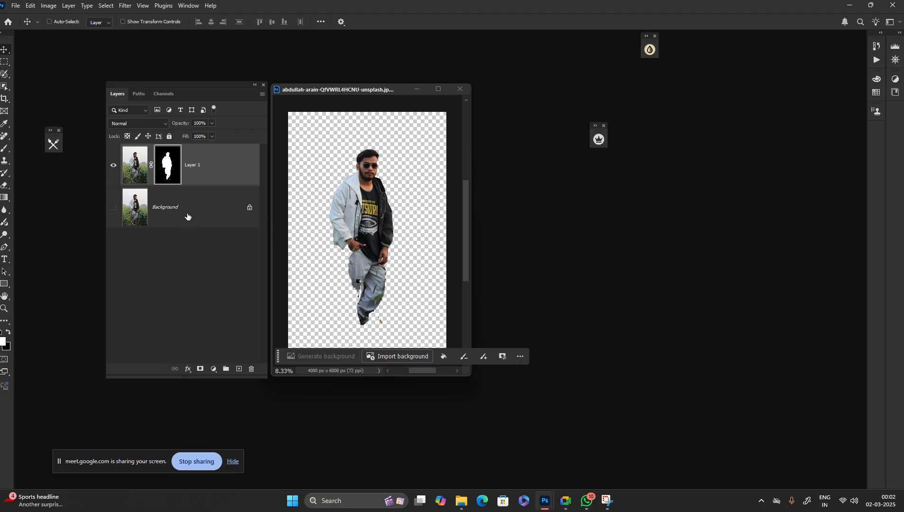
{"action": "left_click", "coordinate": [152, 205]}
{"action": "left_click", "coordinate": [114, 207]}
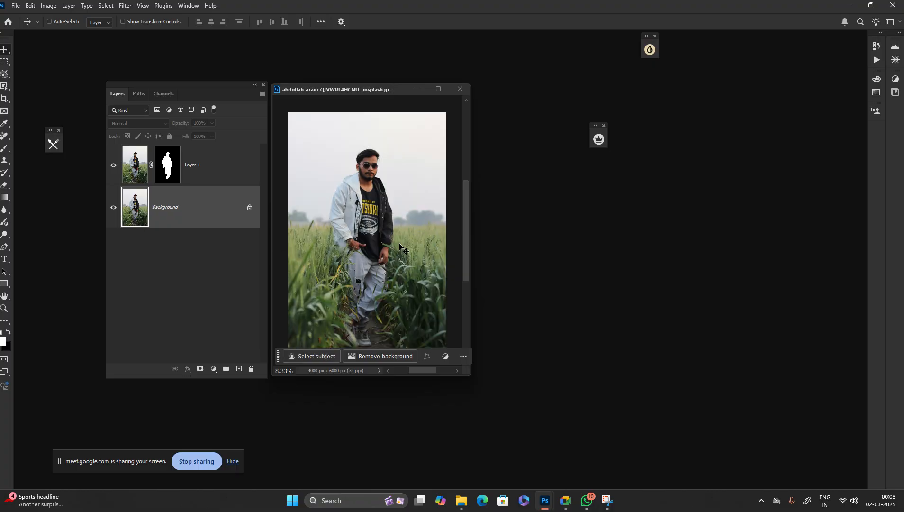
{"action": "left_click", "coordinate": [113, 165]}
{"action": "left_click", "coordinate": [114, 166]}
Start Sky Replacement on the Background layer and place its dialog beside the photo
{"action": "right_click", "coordinate": [426, 220]}
{"action": "left_click", "coordinate": [485, 287]}
{"action": "left_click", "coordinate": [16, 8]}
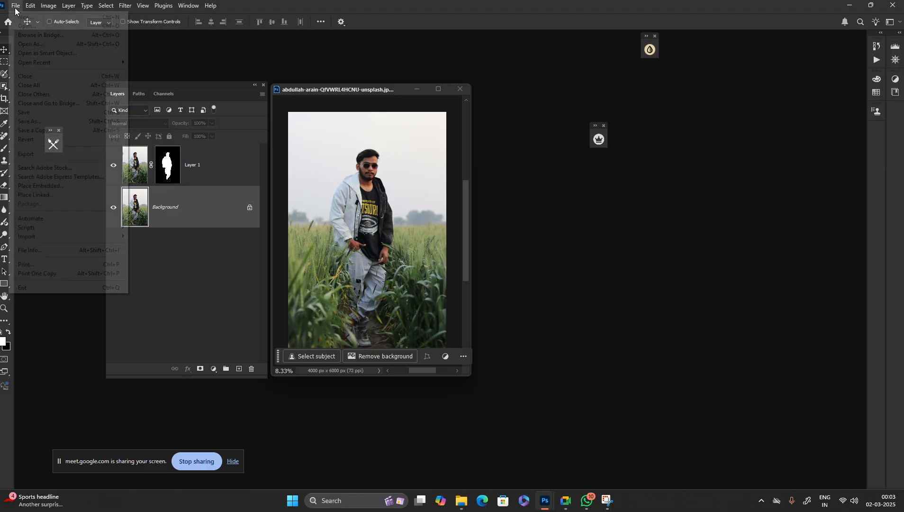
{"action": "mouse_move", "coordinate": [33, 9]}
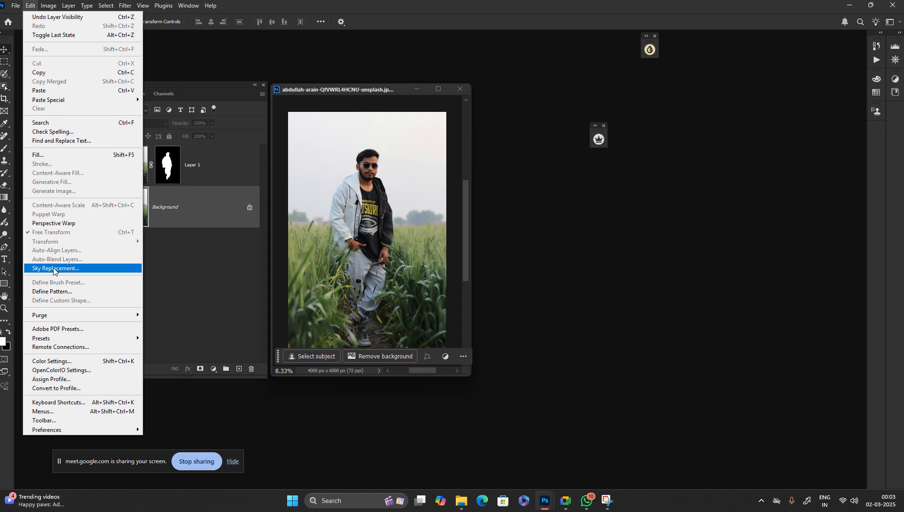
{"action": "left_click", "coordinate": [53, 269]}
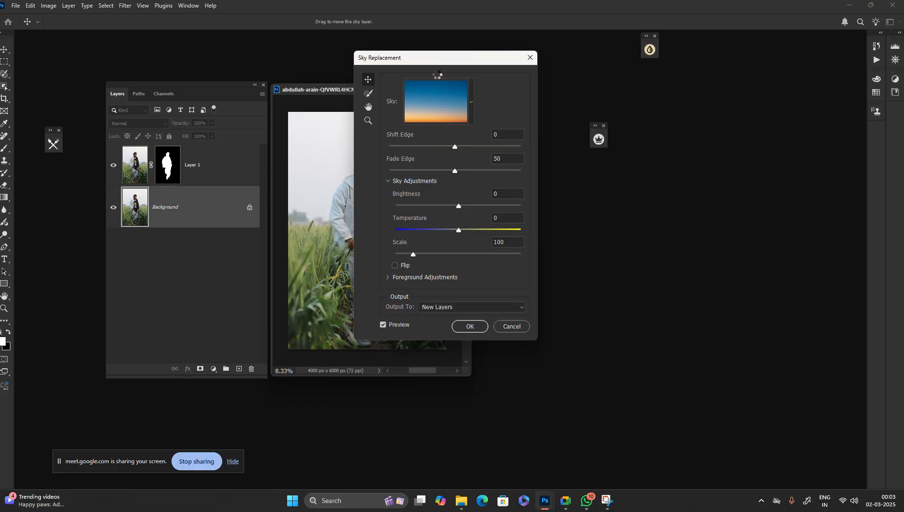
{"action": "left_click_drag", "start_coordinate": [441, 59], "coordinate": [598, 100]}
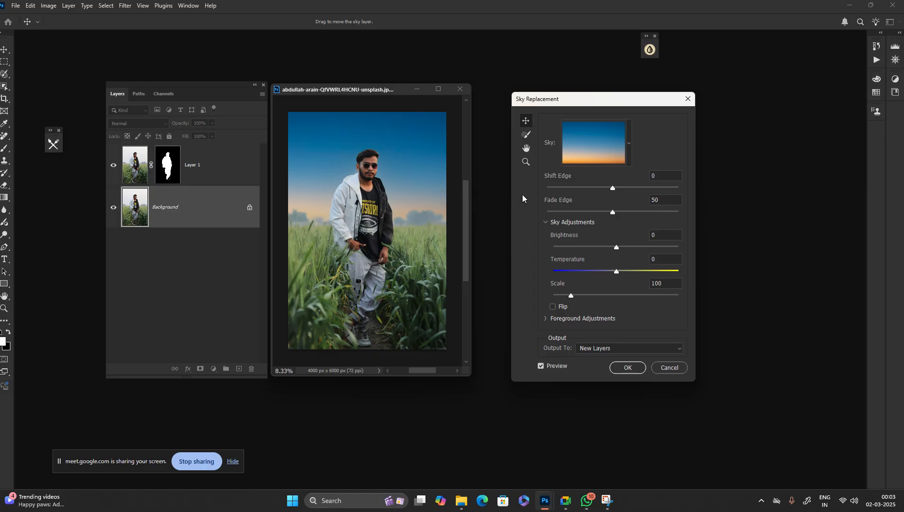
Preview the third and fourth Blue Skies presets, both with white clouds, as the portrait's replacement sky
{"action": "left_click", "coordinate": [629, 144]}
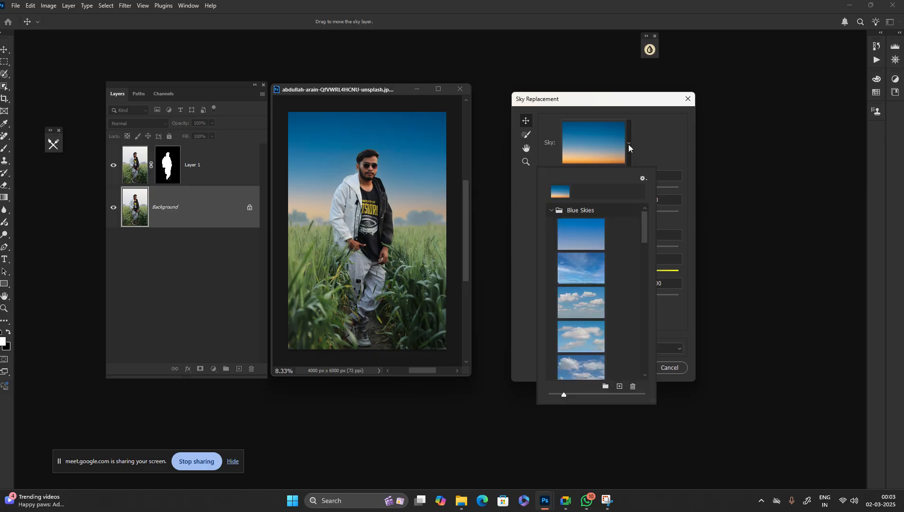
{"action": "left_click", "coordinate": [583, 304]}
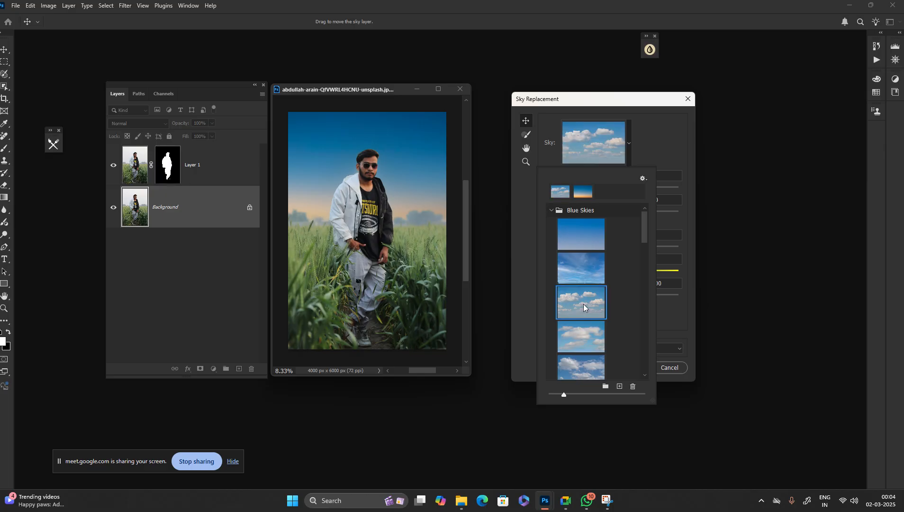
{"action": "scroll", "coordinate": [591, 318], "scroll_direction": "down", "scroll_amount": 1}
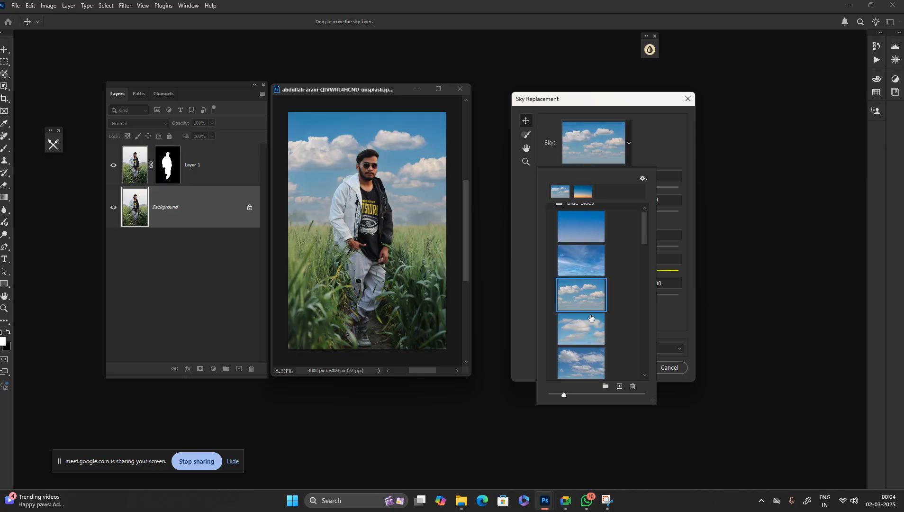
{"action": "scroll", "coordinate": [591, 318], "scroll_direction": "down", "scroll_amount": 3}
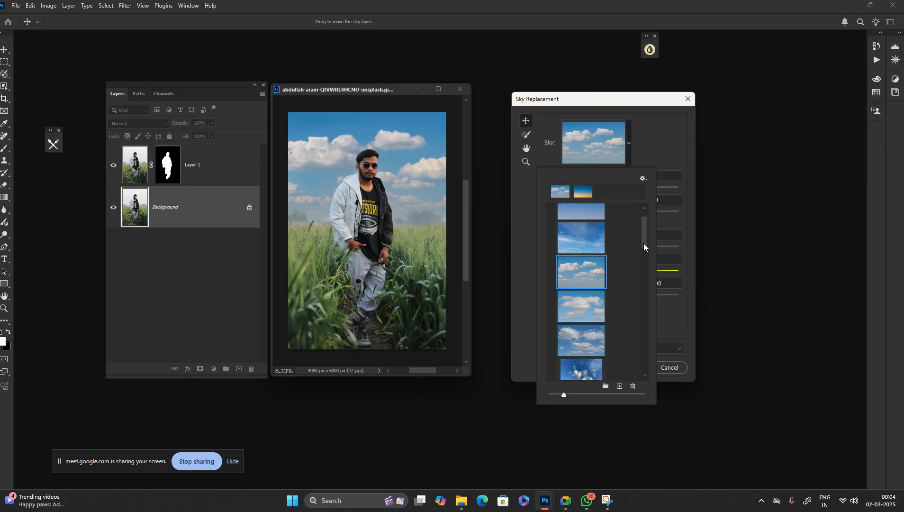
{"action": "left_click_drag", "start_coordinate": [644, 243], "coordinate": [644, 252]}
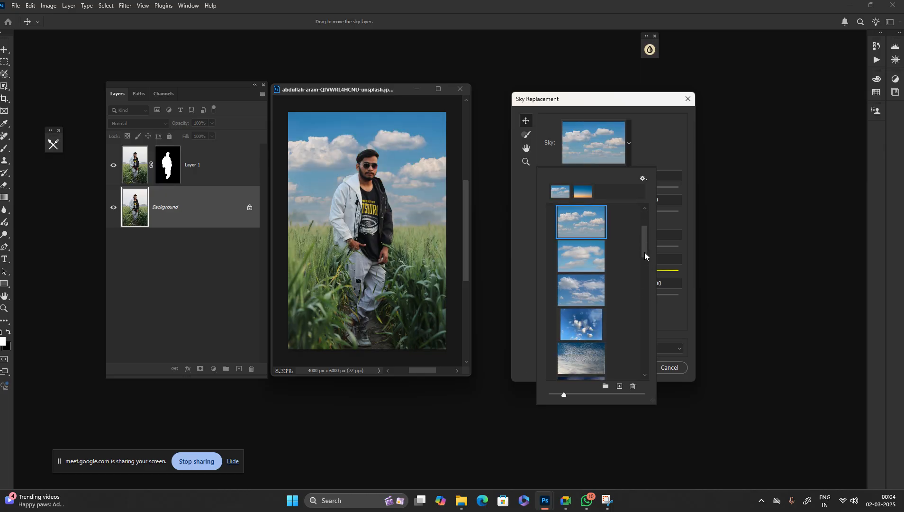
{"action": "left_click", "coordinate": [591, 254]}
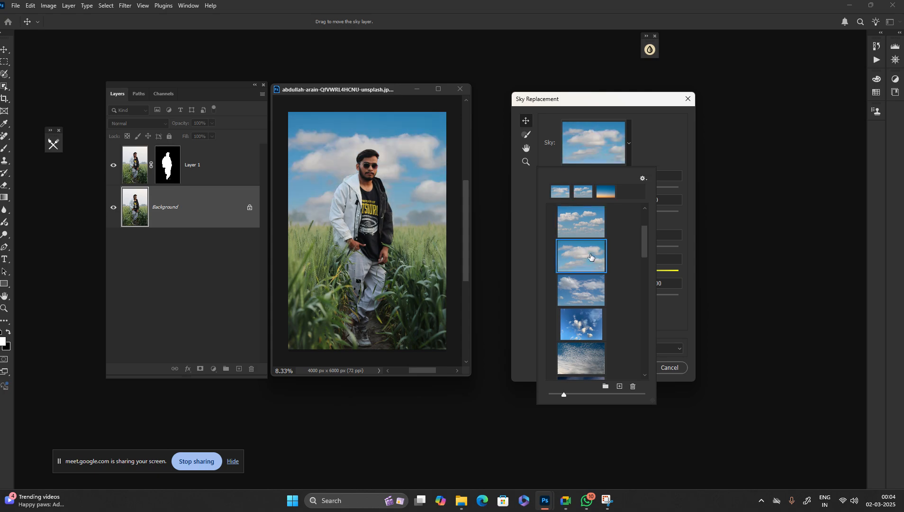
Preview the pink and orange sky from the Spectacular presets, followed by an orange and a dusky pink sky from Sunsets
{"action": "scroll", "coordinate": [589, 268], "scroll_direction": "down", "scroll_amount": 6}
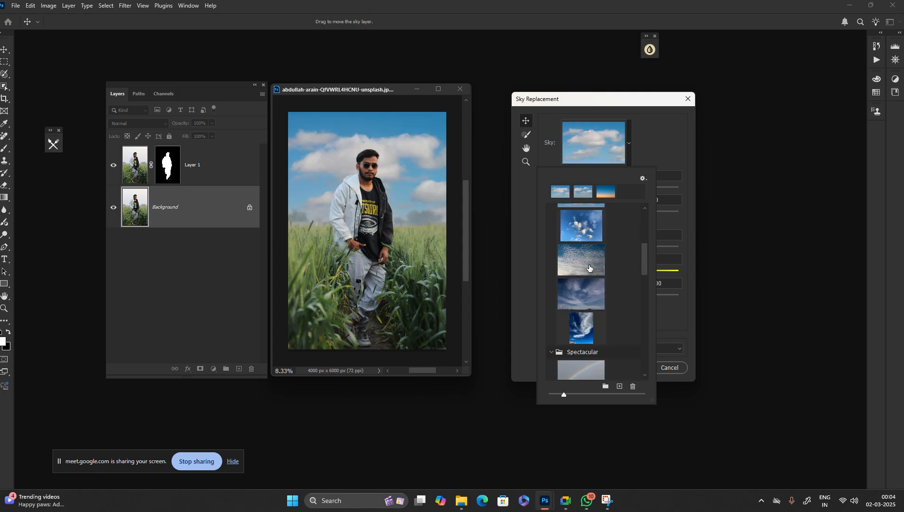
{"action": "scroll", "coordinate": [589, 268], "scroll_direction": "down", "scroll_amount": 5}
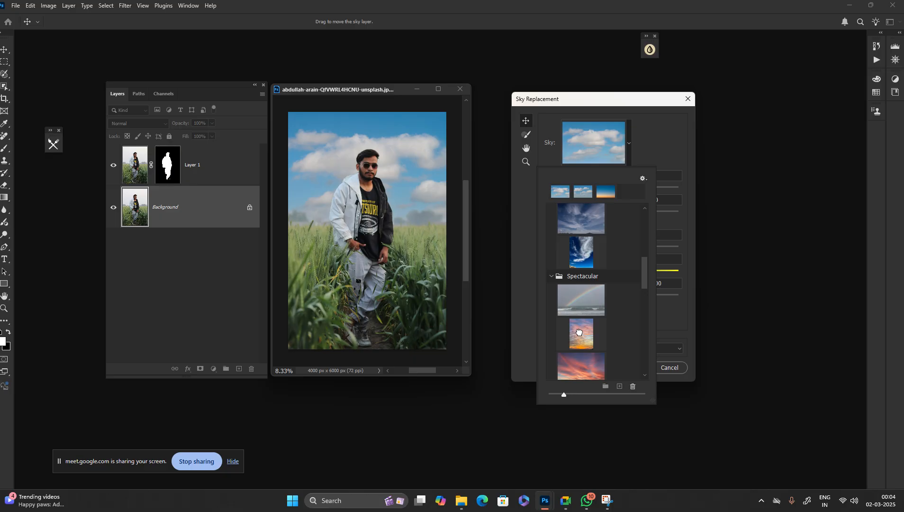
{"action": "left_click", "coordinate": [580, 335]}
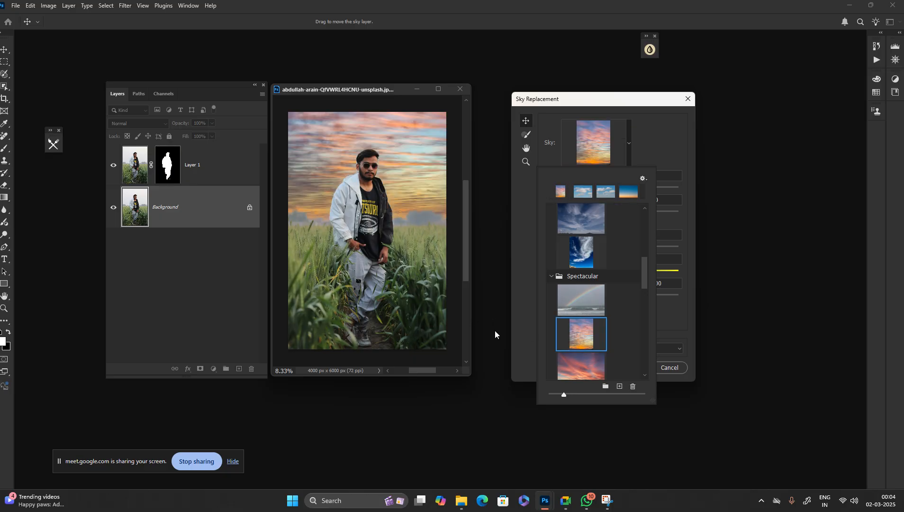
{"action": "left_click_drag", "start_coordinate": [645, 271], "coordinate": [646, 323]}
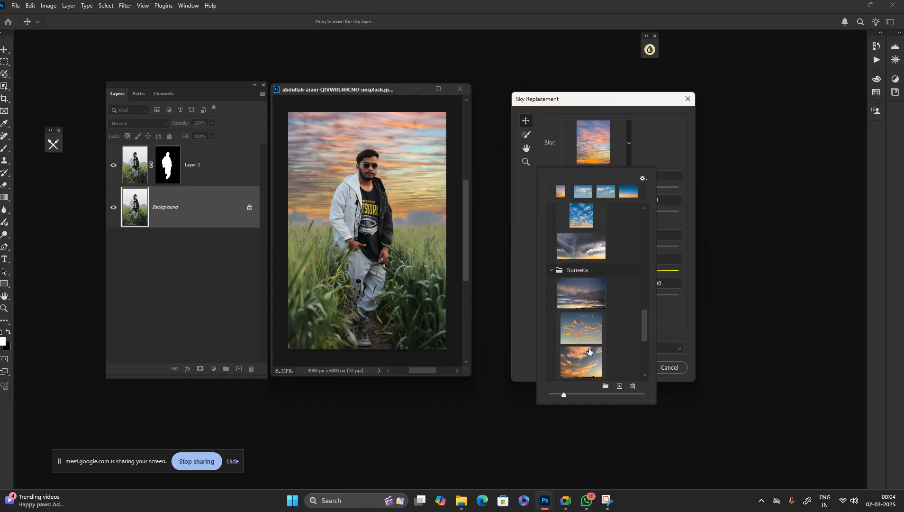
{"action": "left_click", "coordinate": [578, 355]}
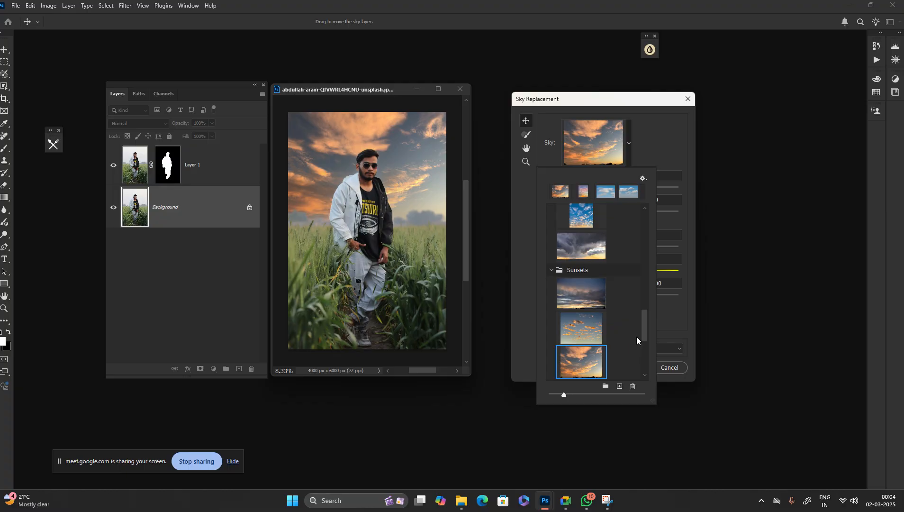
{"action": "left_click_drag", "start_coordinate": [643, 328], "coordinate": [648, 354]}
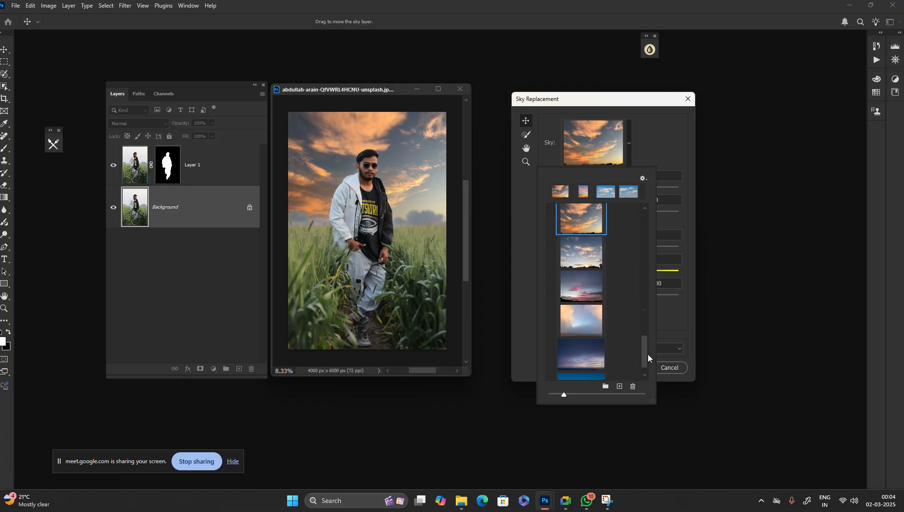
{"action": "left_click", "coordinate": [589, 290]}
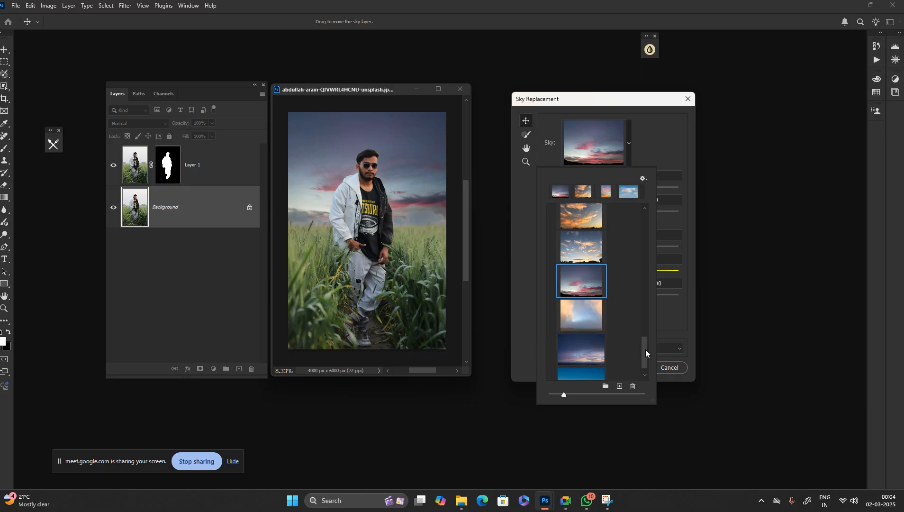
Set the replacement sky to the second Blue Skies preset, a deep blue sky with thin wispy clouds
{"action": "scroll", "coordinate": [599, 358], "scroll_direction": "down", "scroll_amount": 1}
{"action": "scroll", "coordinate": [599, 359], "scroll_direction": "down", "scroll_amount": 1}
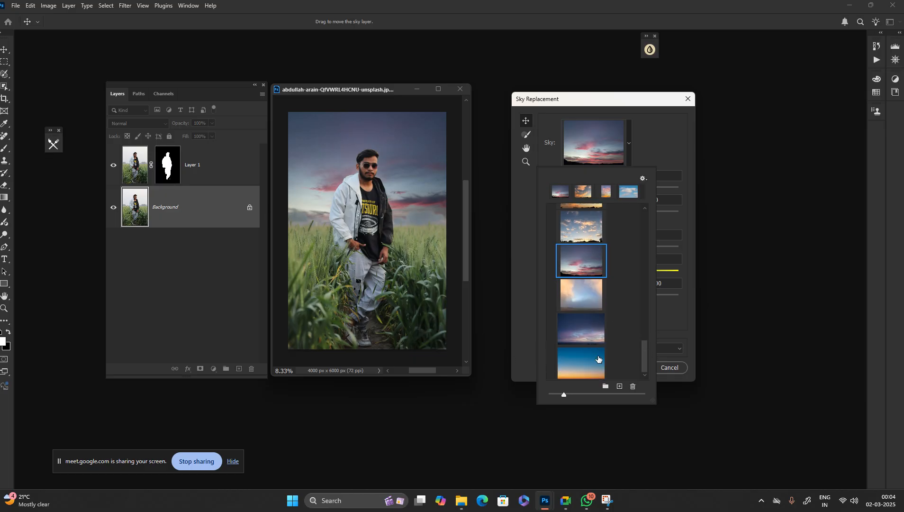
{"action": "left_click_drag", "start_coordinate": [643, 361], "coordinate": [647, 228]}
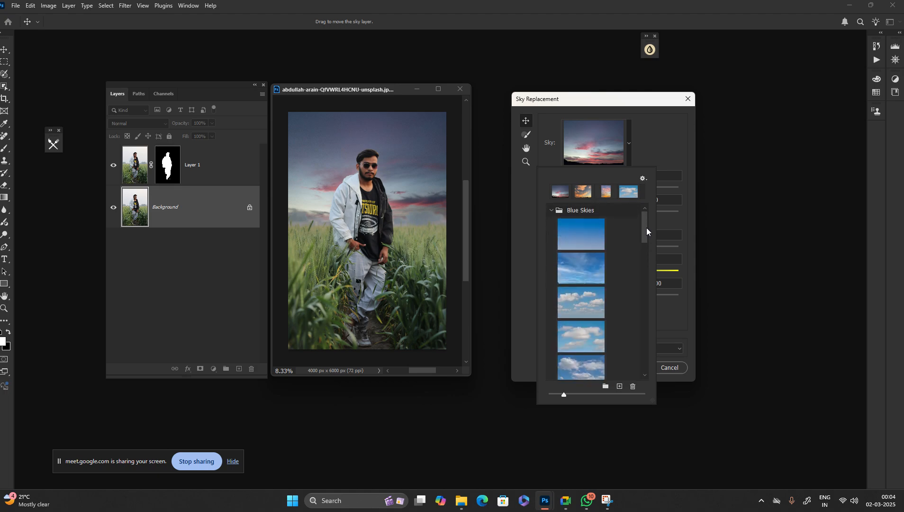
{"action": "left_click", "coordinate": [577, 266]}
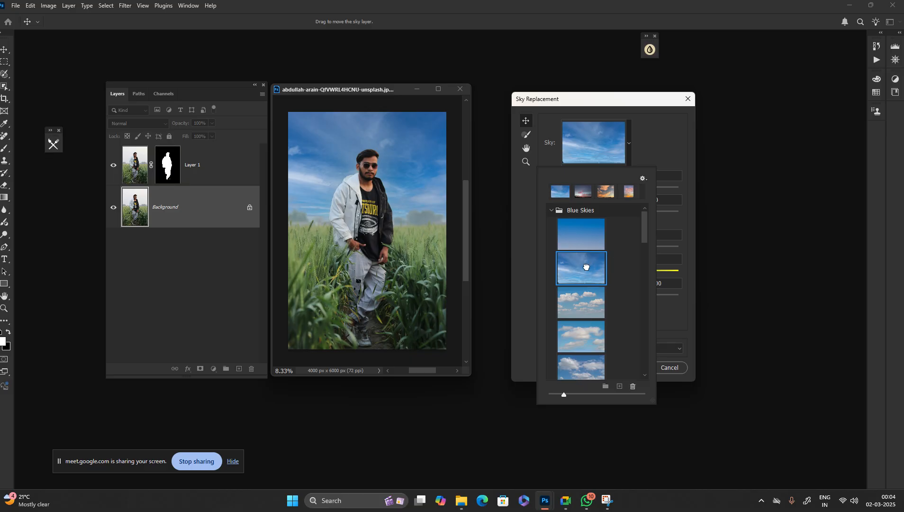
Set the replacement sky to the fourth Blue Skies preset and collapse the Blue Skies, Spectacular and Sunsets groups
{"action": "left_click", "coordinate": [587, 308]}
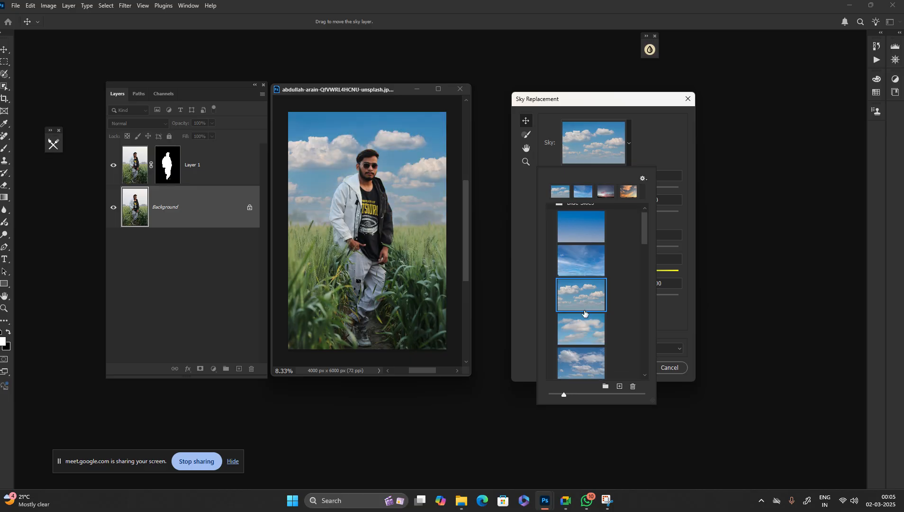
{"action": "left_click", "coordinate": [586, 315]}
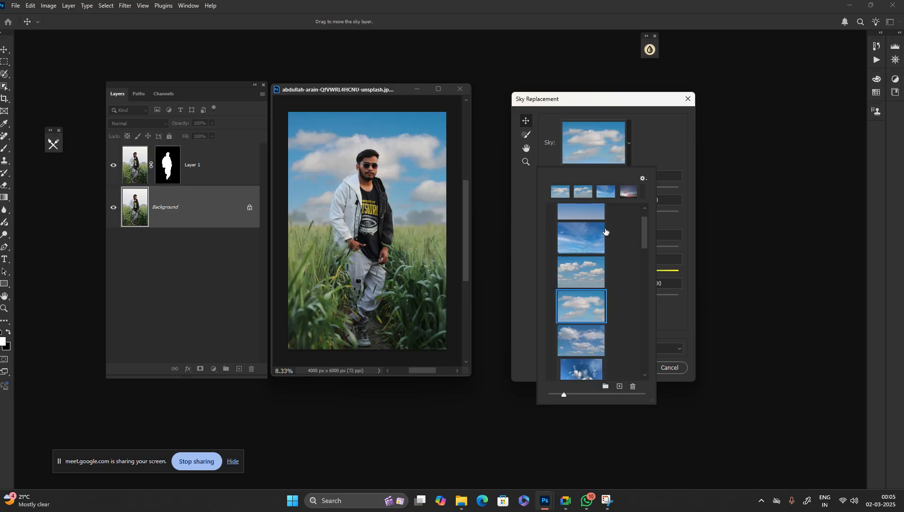
{"action": "left_click_drag", "start_coordinate": [645, 225], "coordinate": [644, 215]}
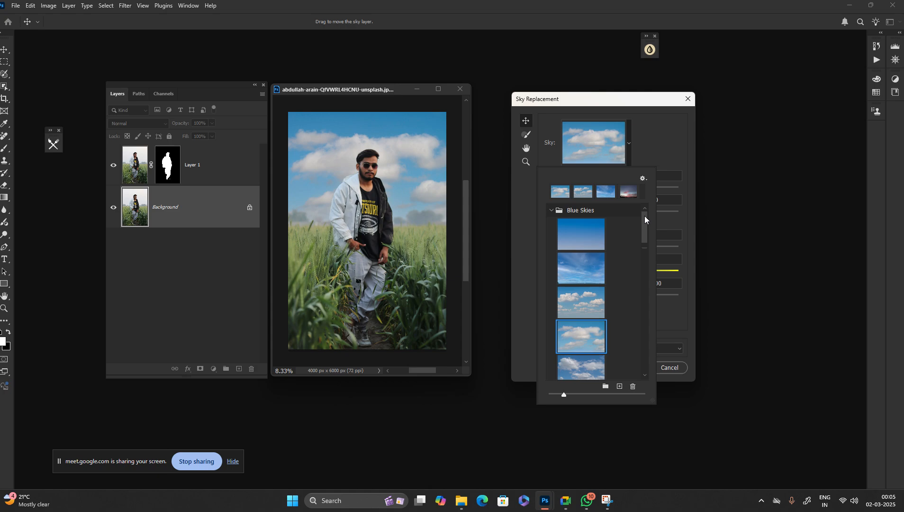
{"action": "left_click", "coordinate": [550, 210]}
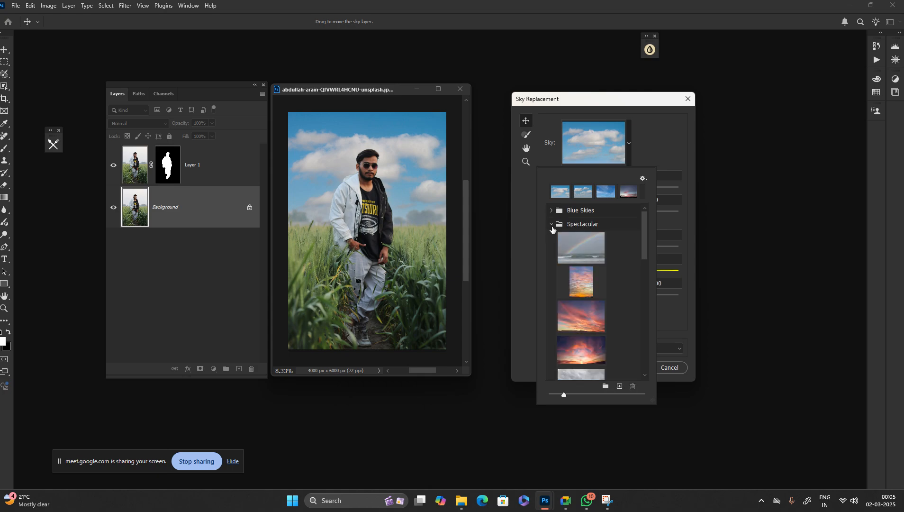
{"action": "left_click", "coordinate": [552, 226]}
{"action": "left_click", "coordinate": [552, 238]}
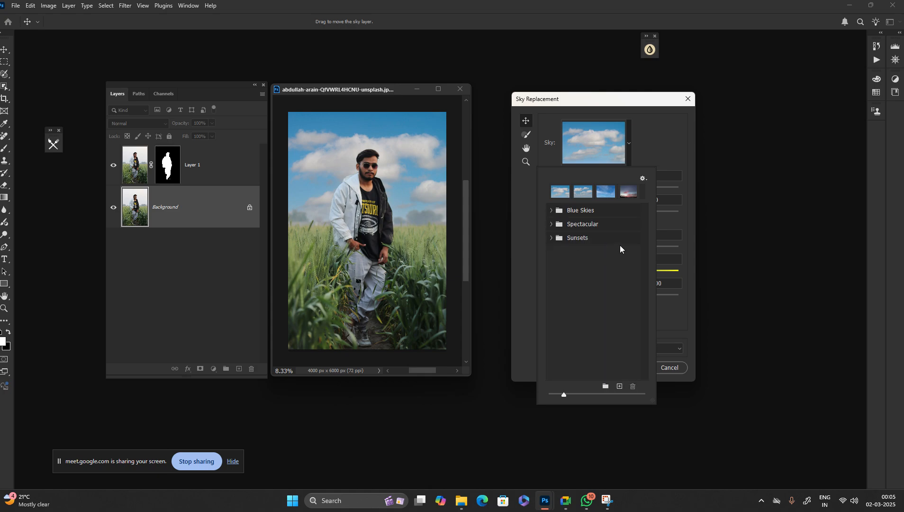
{"action": "left_click", "coordinate": [643, 179]}
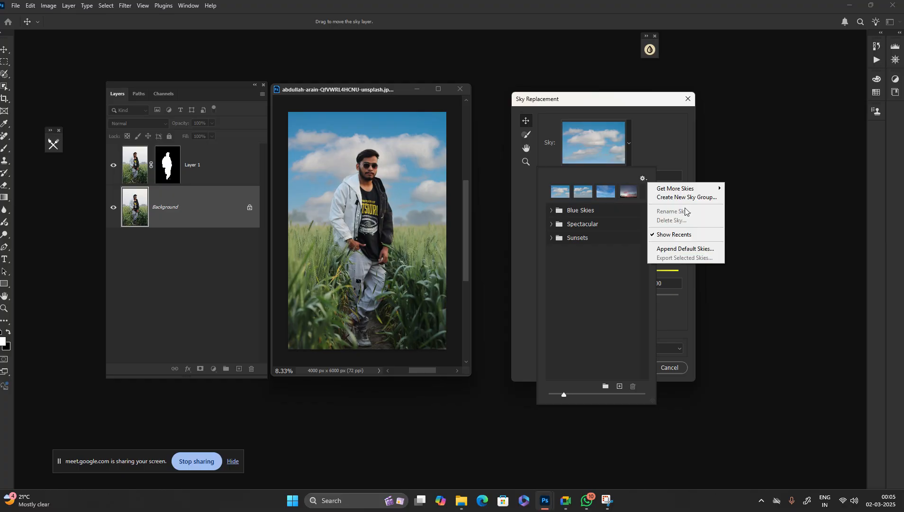
{"action": "mouse_move", "coordinate": [693, 191]}
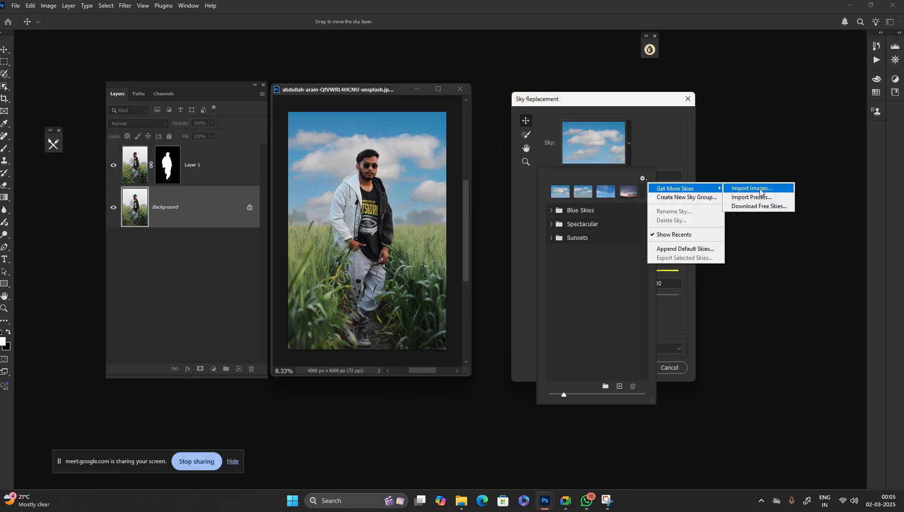
{"action": "left_click", "coordinate": [760, 189]}
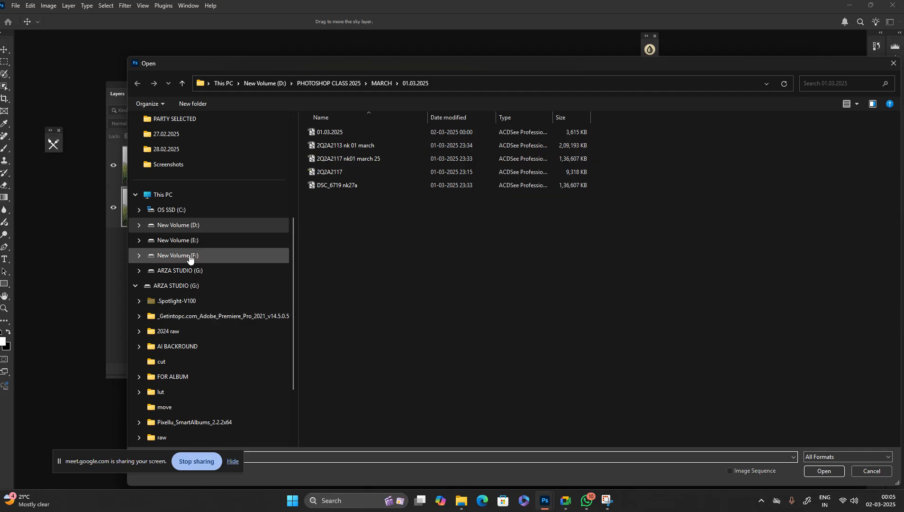
{"action": "left_click", "coordinate": [192, 226]}
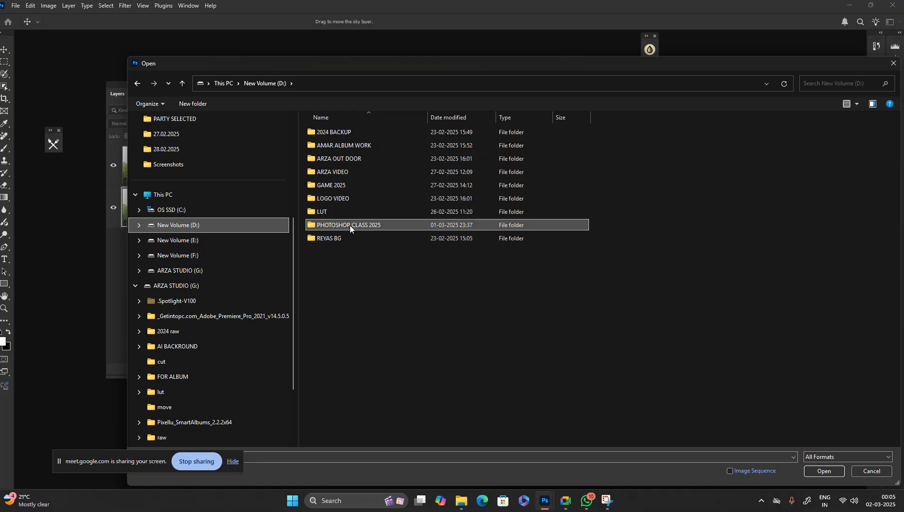
{"action": "double_click", "coordinate": [331, 238]}
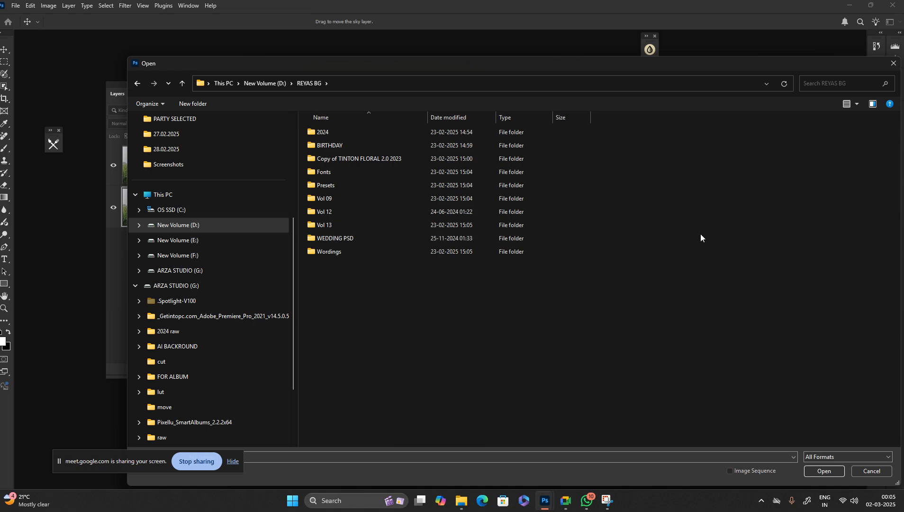
{"action": "right_click", "coordinate": [752, 231]}
{"action": "mouse_move", "coordinate": [791, 237]}
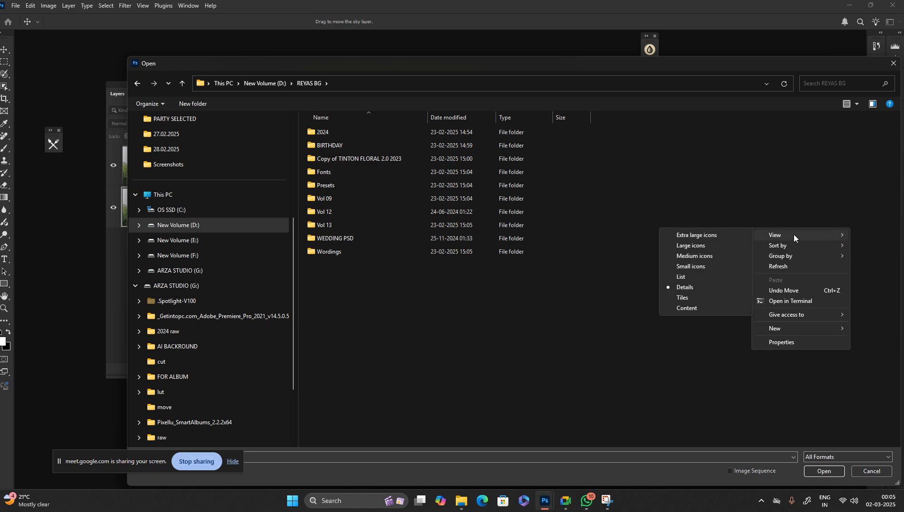
{"action": "left_click", "coordinate": [711, 236]}
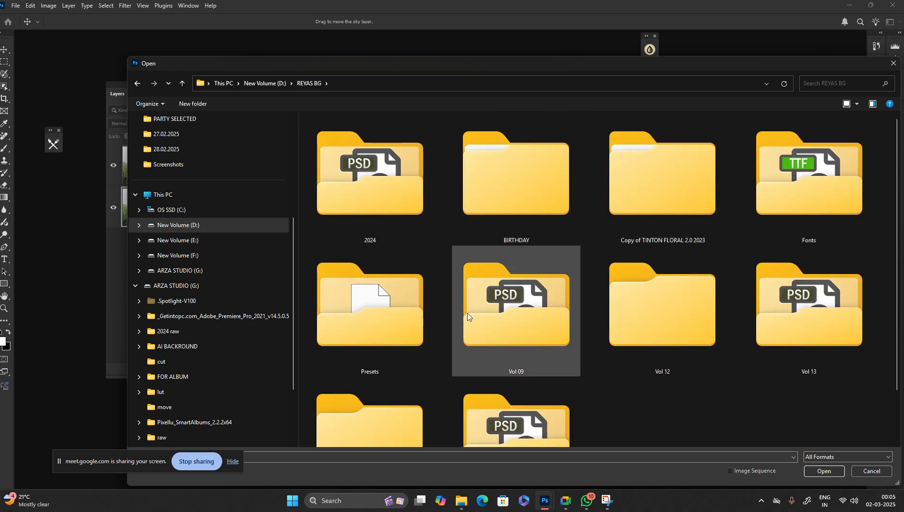
{"action": "scroll", "coordinate": [460, 304], "scroll_direction": "down", "scroll_amount": 1}
{"action": "scroll", "coordinate": [537, 387], "scroll_direction": "up", "scroll_amount": 1}
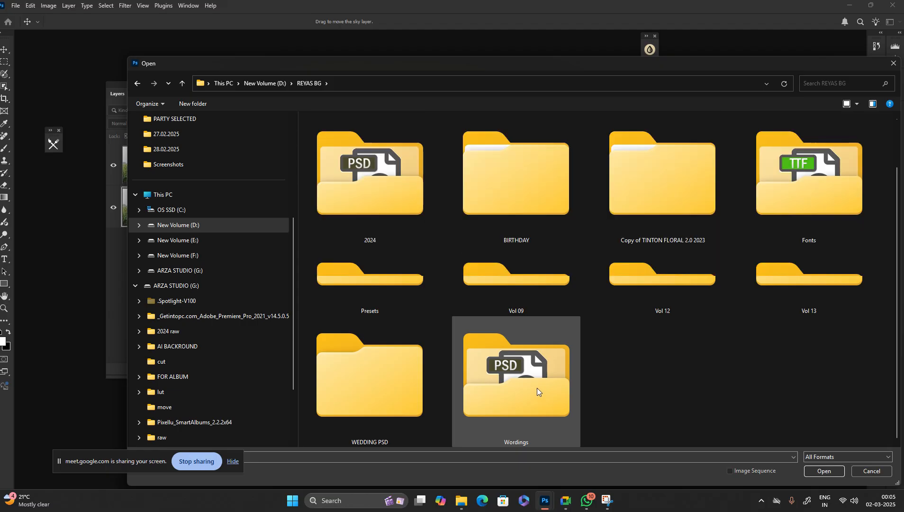
{"action": "left_click", "coordinate": [869, 471]}
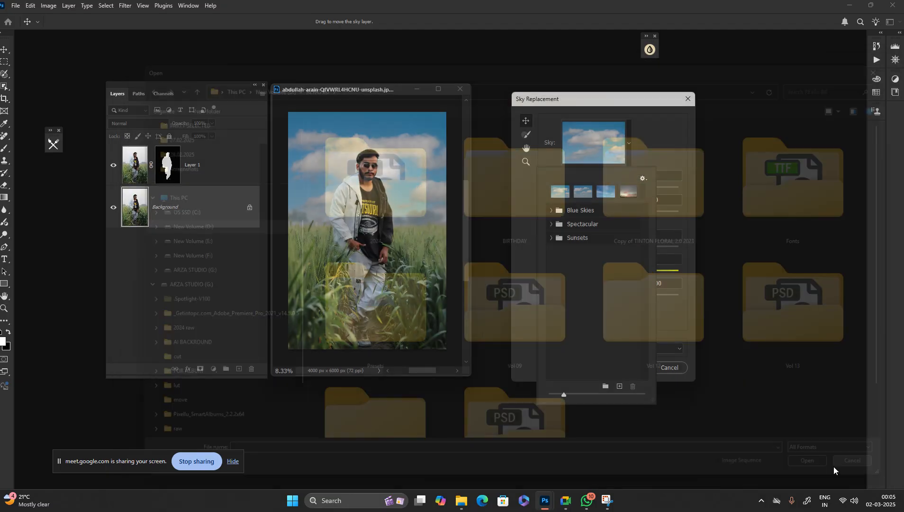
Switch to Microsoft Edge and open Freepik's Eps Images page through a Google search for "eps vector file"
{"action": "key", "text": "alt+Tab"}
{"action": "left_click", "coordinate": [463, 195]}
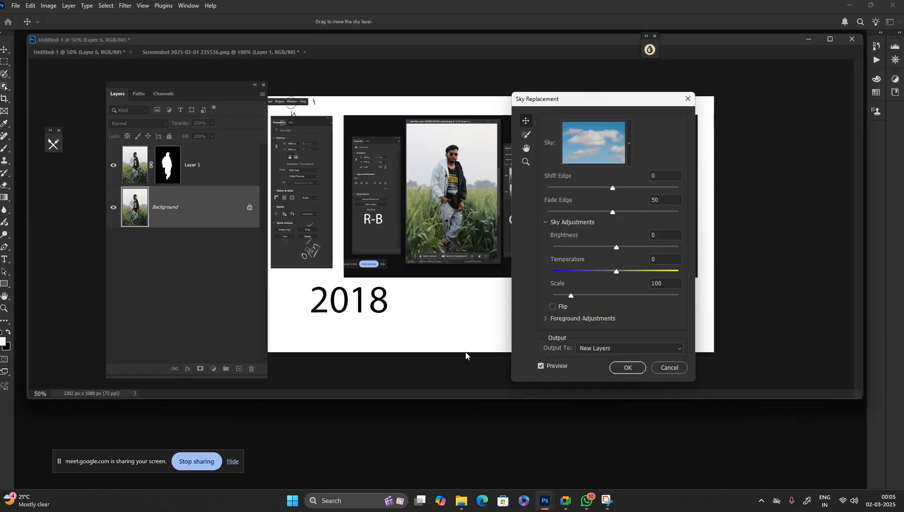
{"action": "left_click", "coordinate": [482, 501]}
{"action": "left_click", "coordinate": [285, 134]}
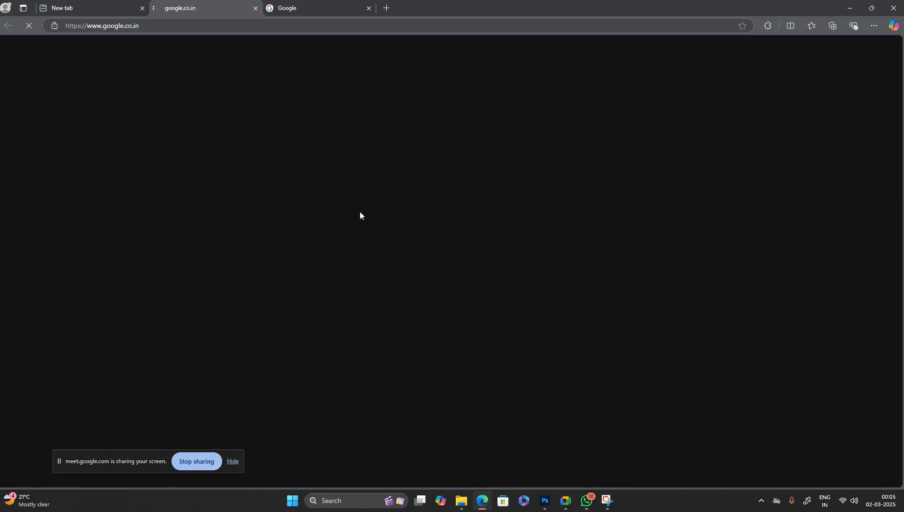
{"action": "left_click", "coordinate": [349, 235]}
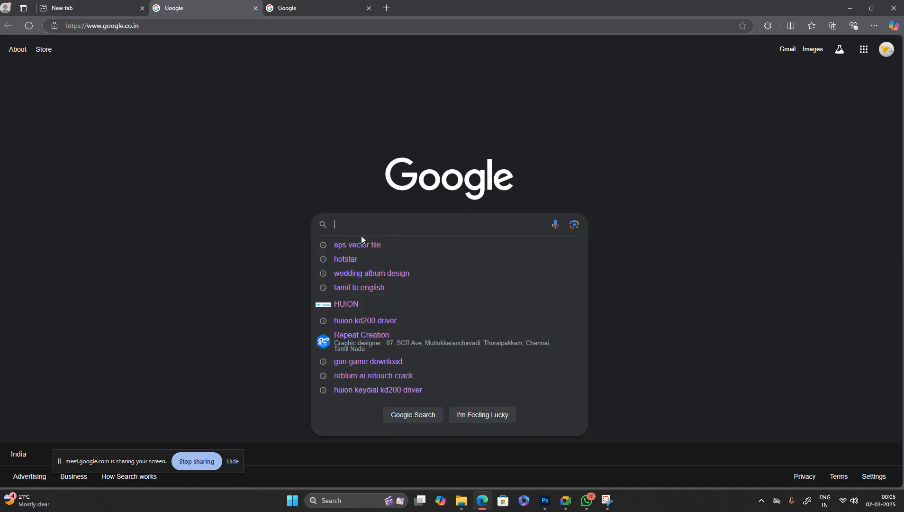
{"action": "left_click", "coordinate": [356, 246]}
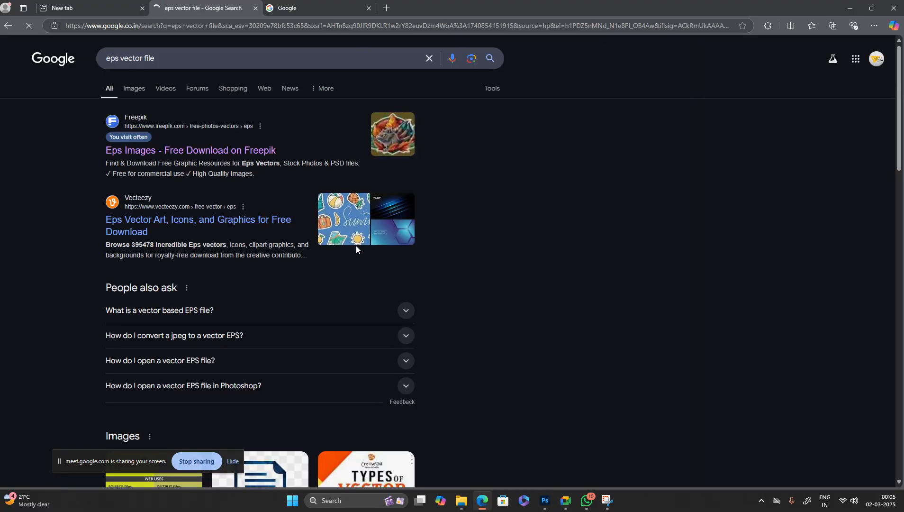
{"action": "left_click", "coordinate": [164, 152]}
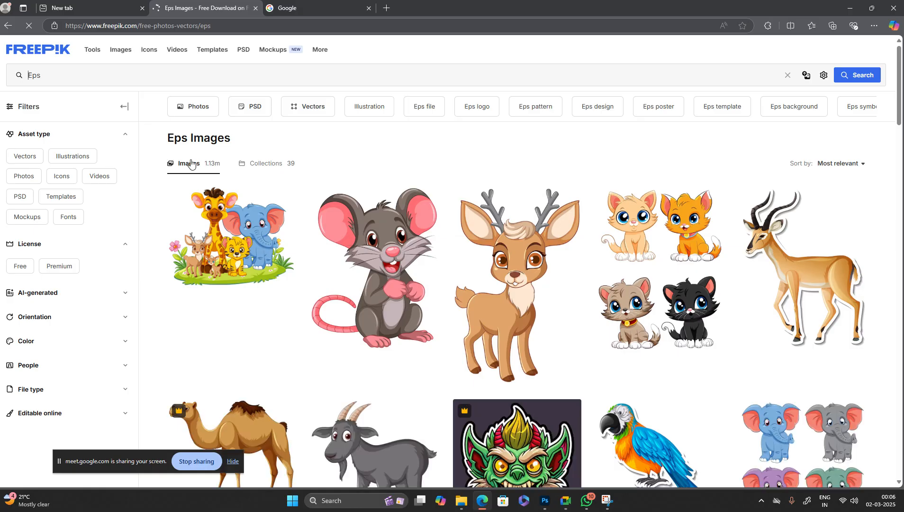
Search Freepik for "sky", limiting the results to photos with a free license
{"action": "left_click", "coordinate": [23, 177]}
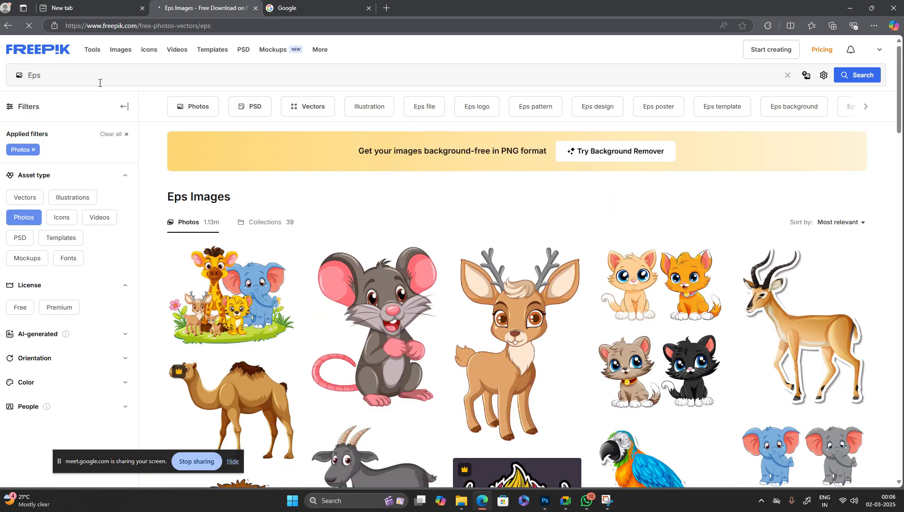
{"action": "key", "text": "BackSpace"}
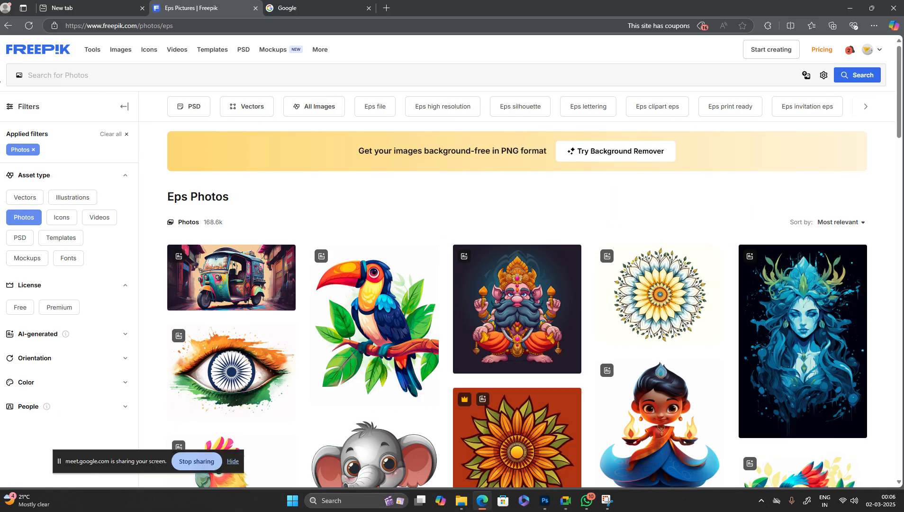
{"action": "type", "text": "sky"}
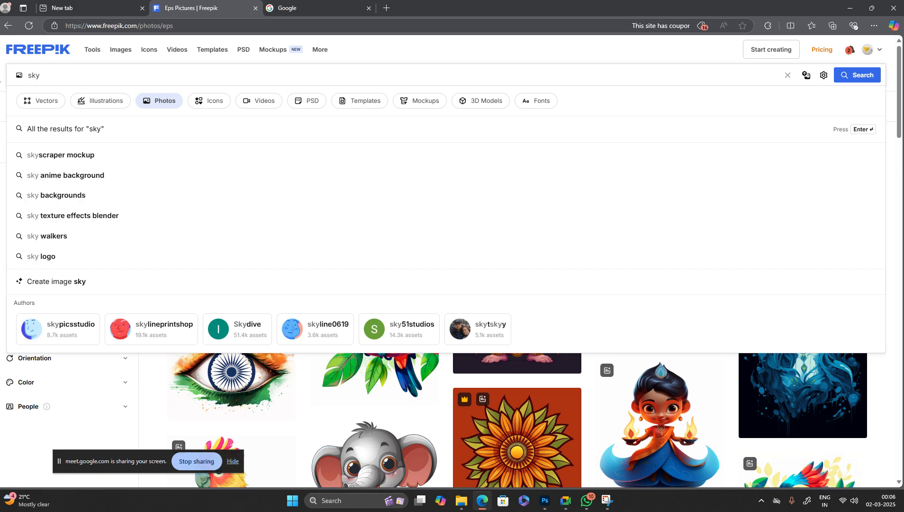
{"action": "key", "text": "Return"}
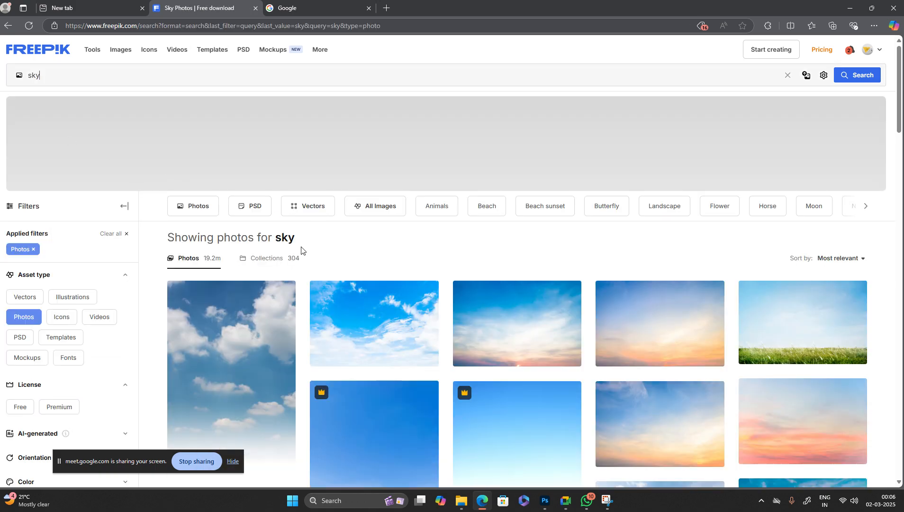
{"action": "scroll", "coordinate": [270, 231], "scroll_direction": "down", "scroll_amount": 1}
{"action": "scroll", "coordinate": [269, 230], "scroll_direction": "down", "scroll_amount": 3}
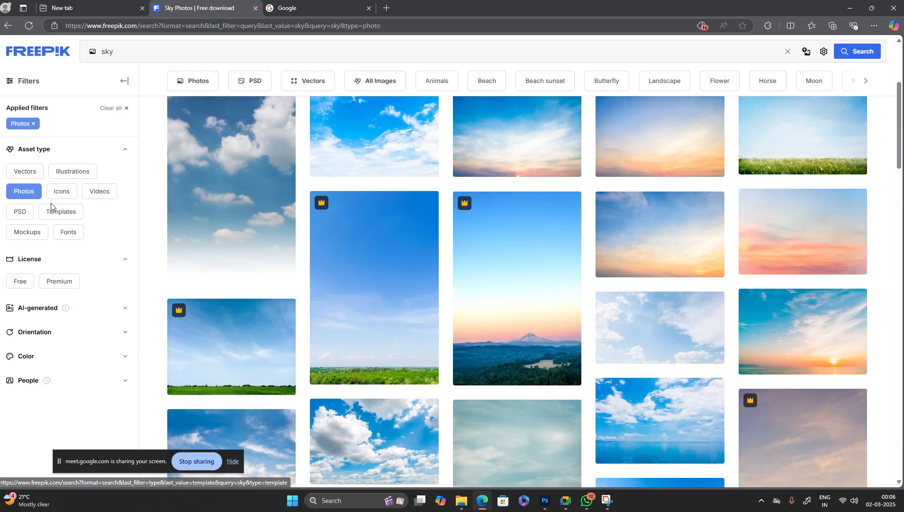
{"action": "left_click", "coordinate": [30, 281]}
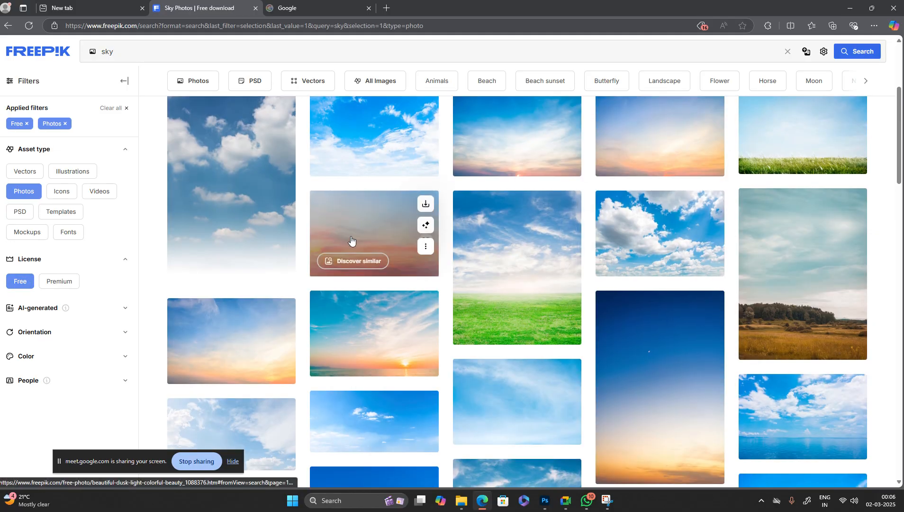
Download the free portrait-format photo of a blue sky with small clouds above sea and islands
{"action": "scroll", "coordinate": [351, 239], "scroll_direction": "down", "scroll_amount": 3}
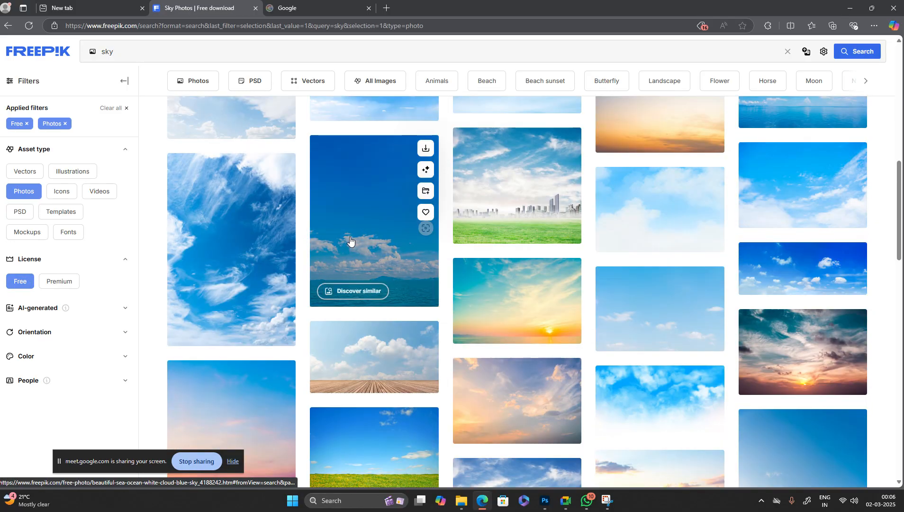
{"action": "scroll", "coordinate": [572, 288], "scroll_direction": "down", "scroll_amount": 4}
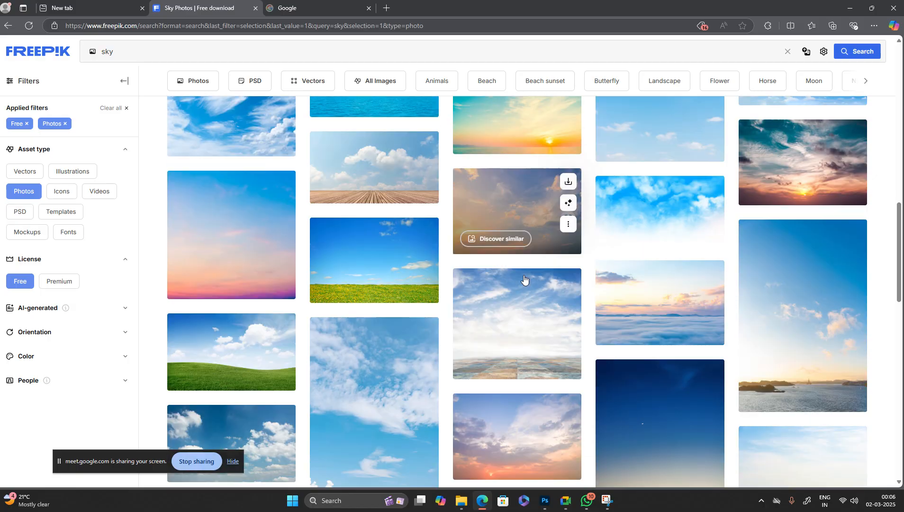
{"action": "left_click", "coordinate": [794, 320]}
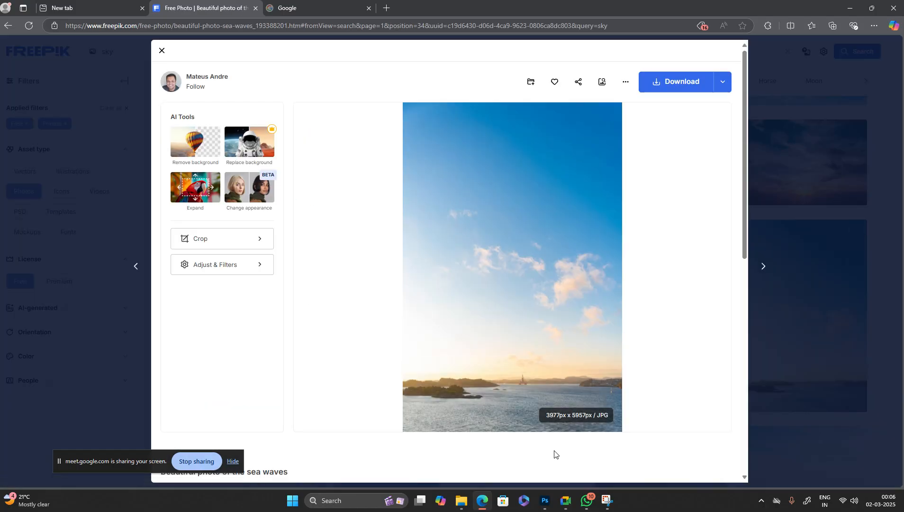
{"action": "left_click", "coordinate": [686, 84]}
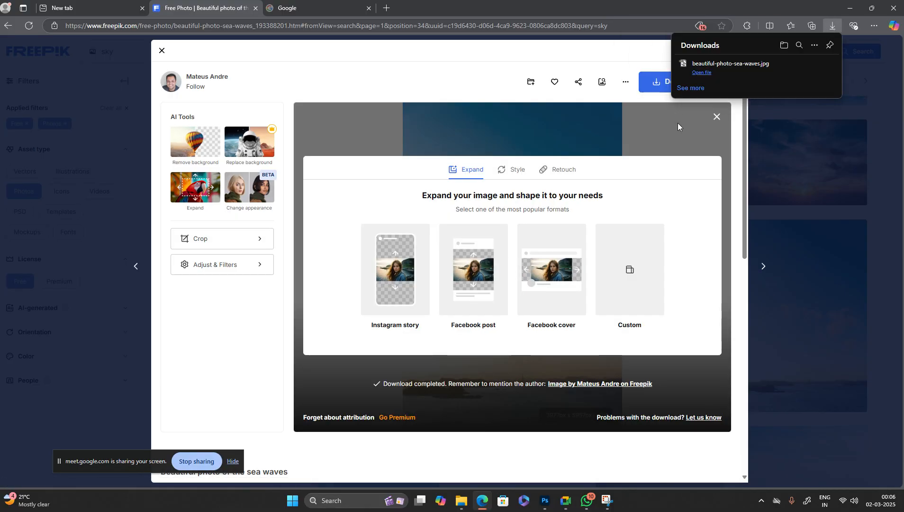
Switch back to Photoshop, cancel the open Sky Replacement and minimize the Untitled-1 document window
{"action": "key", "text": "alt+Tab"}
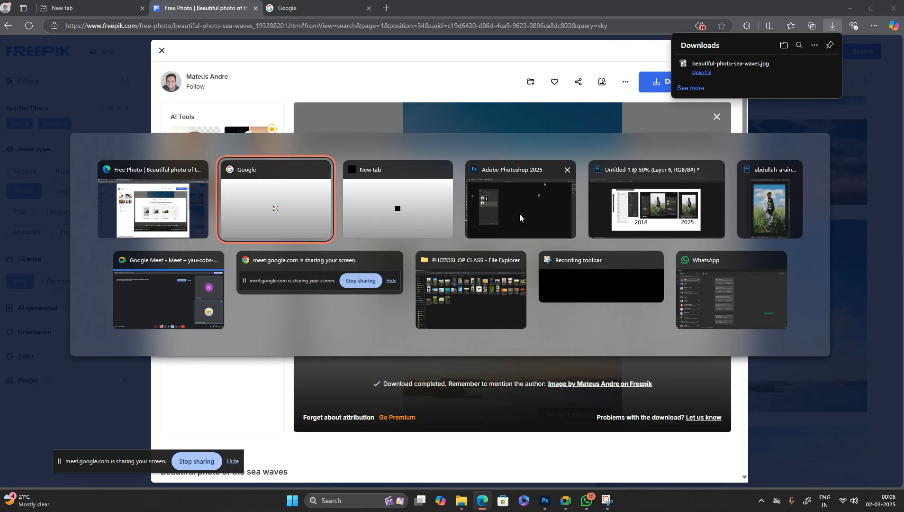
{"action": "left_click", "coordinate": [631, 209]}
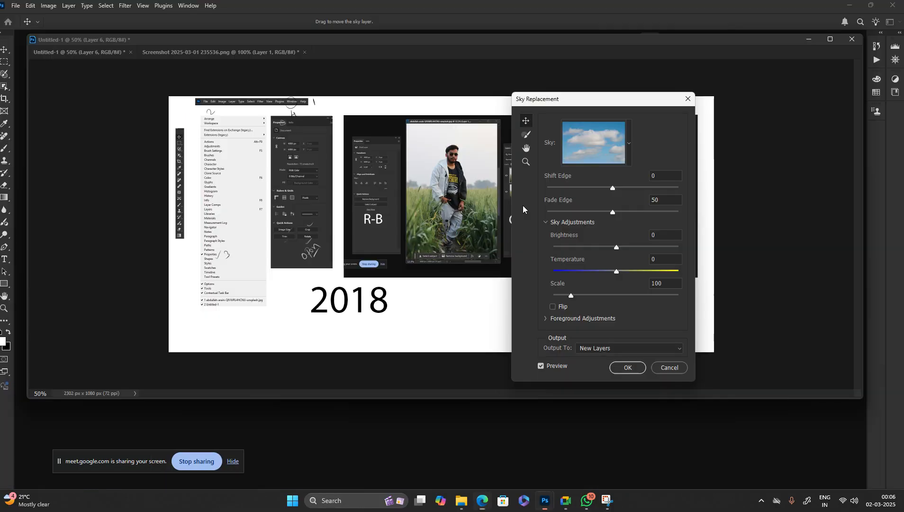
{"action": "left_click", "coordinate": [629, 140]}
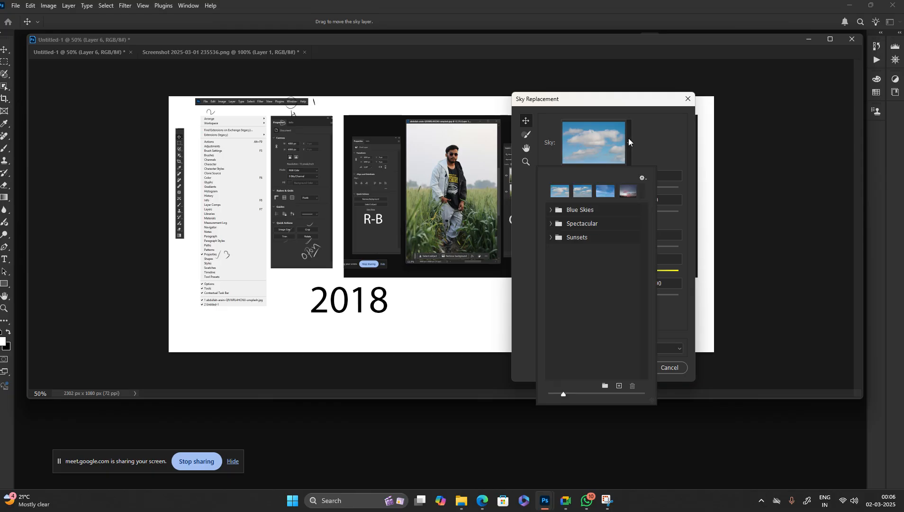
{"action": "left_click", "coordinate": [629, 139]}
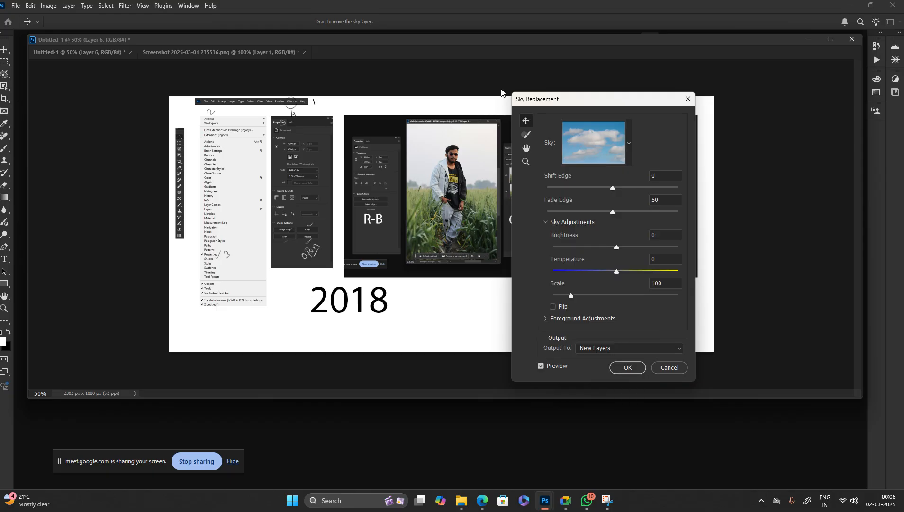
{"action": "left_click", "coordinate": [675, 367]}
{"action": "left_click", "coordinate": [808, 37]}
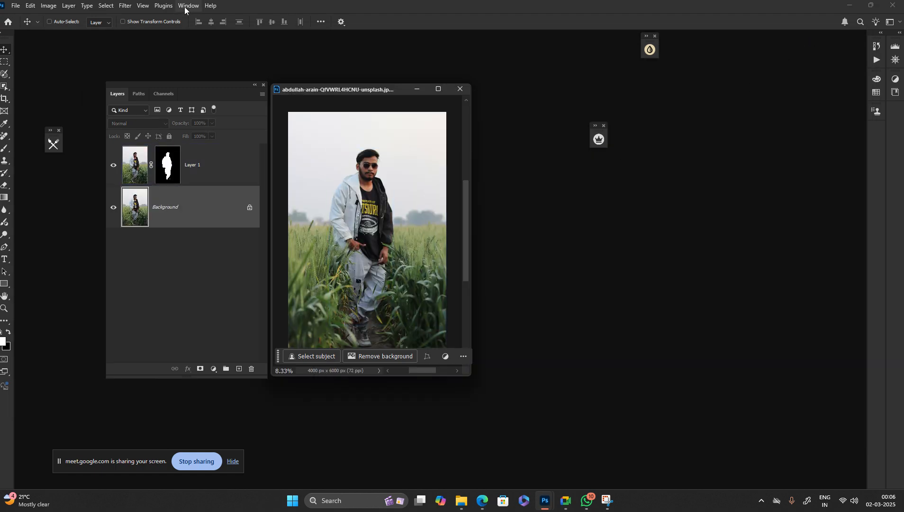
Open Sky Replacement for the portrait photo and import the downloaded sky image from the Downloads folder into the sky presets
{"action": "left_click", "coordinate": [29, 6]}
{"action": "left_click", "coordinate": [80, 270]}
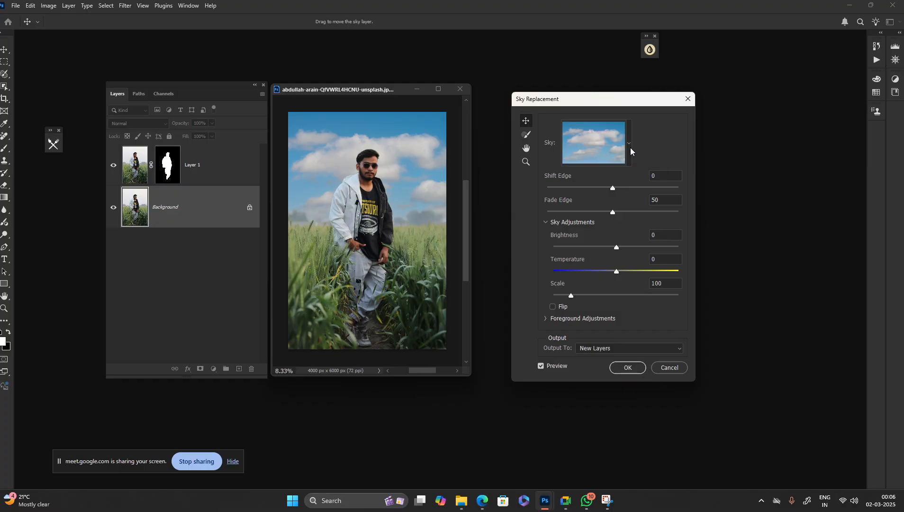
{"action": "left_click", "coordinate": [629, 144]}
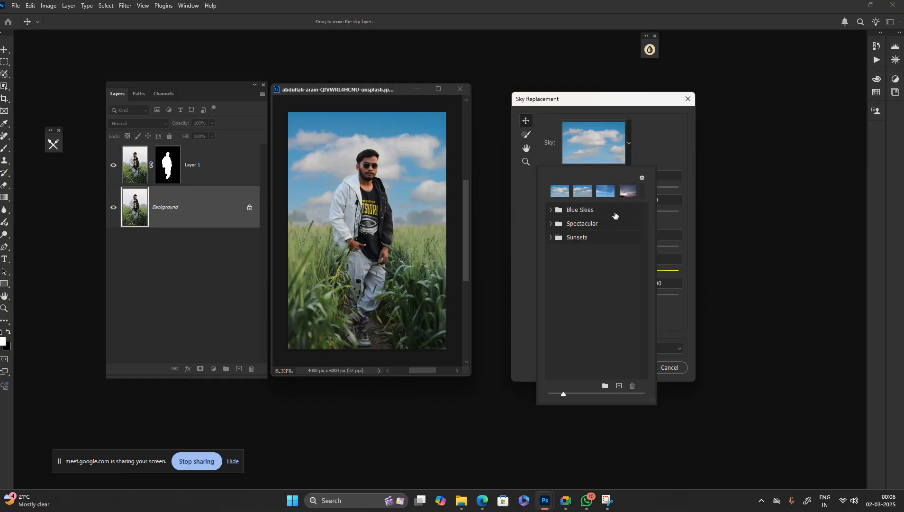
{"action": "left_click", "coordinate": [643, 179]}
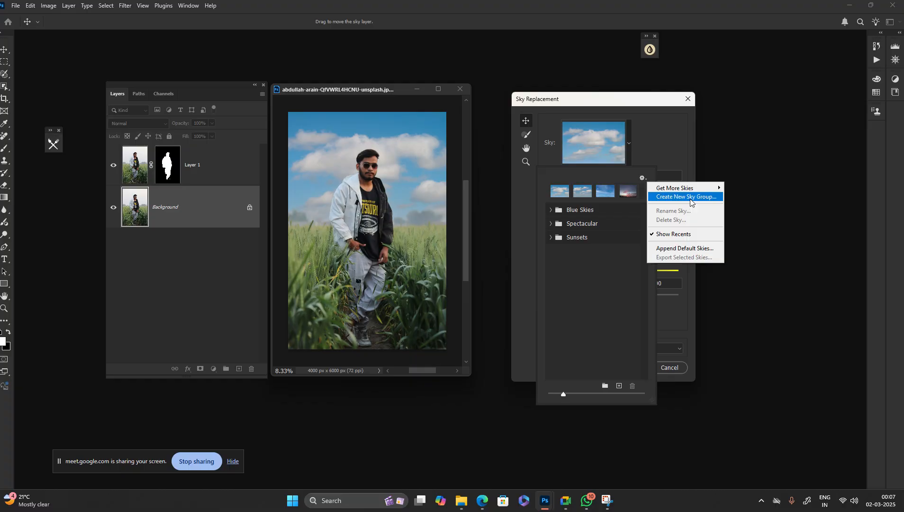
{"action": "mouse_move", "coordinate": [696, 191]}
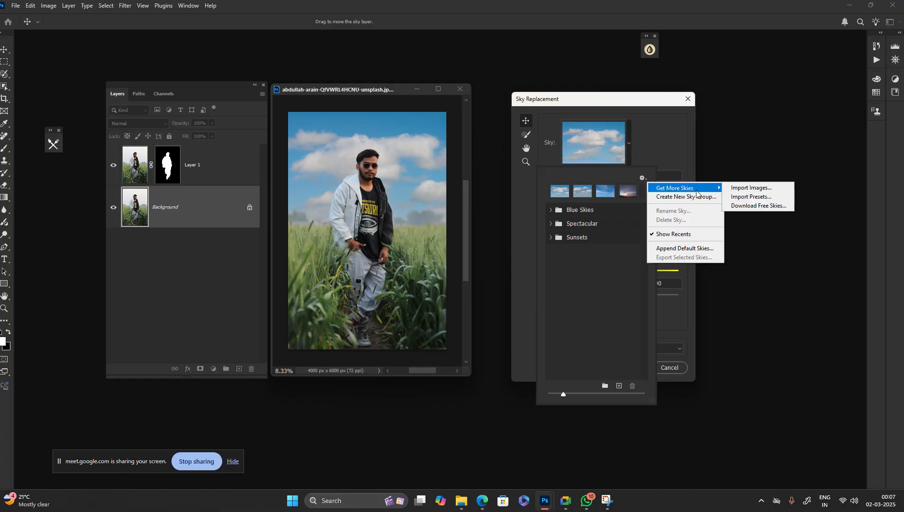
{"action": "left_click", "coordinate": [757, 186]}
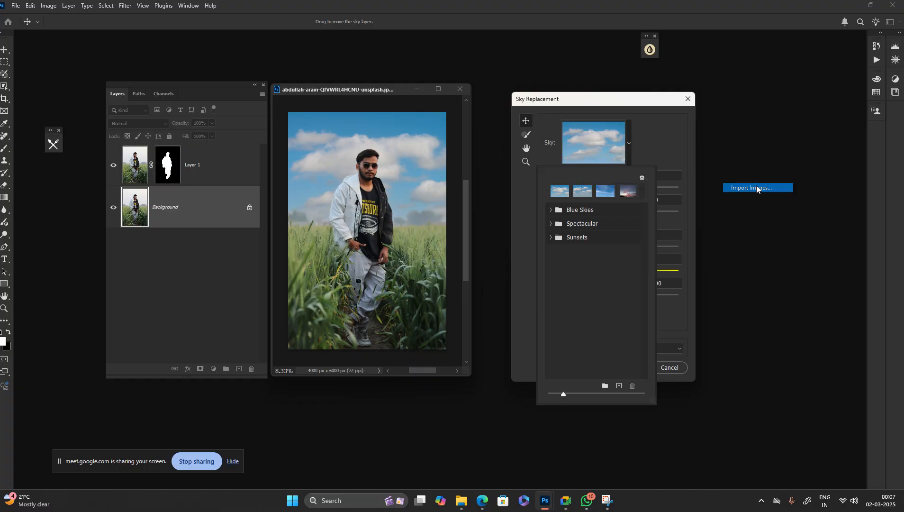
{"action": "scroll", "coordinate": [172, 152], "scroll_direction": "up", "scroll_amount": 4}
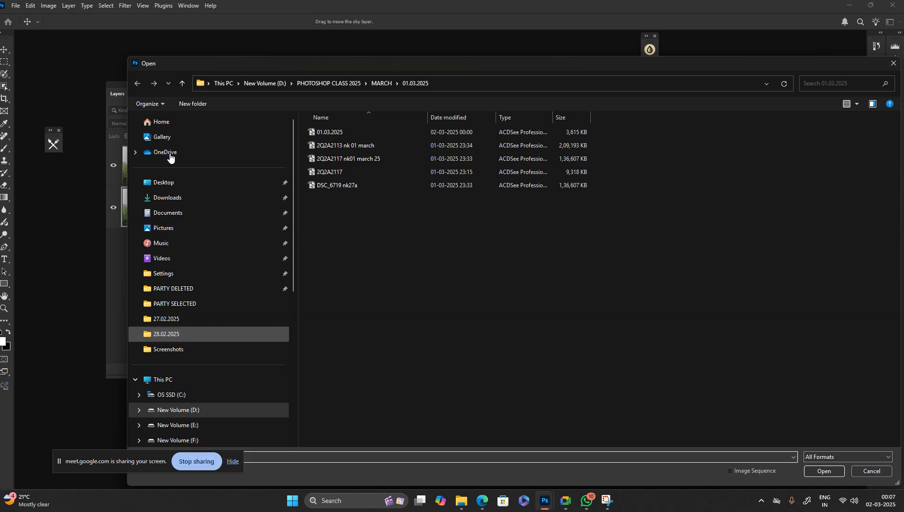
{"action": "left_click", "coordinate": [170, 198]}
{"action": "double_click", "coordinate": [378, 180]}
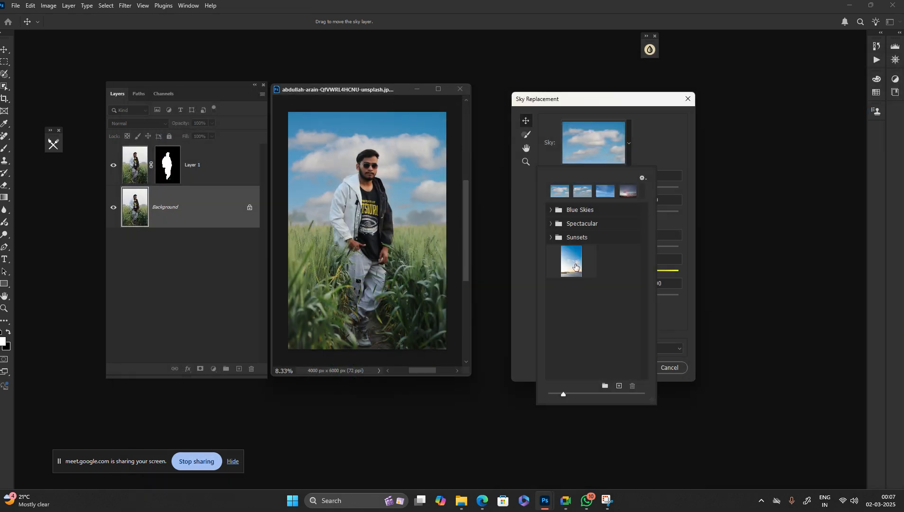
Choose the imported sky image as the new sky and apply the replacement with output to New Layers
{"action": "left_click", "coordinate": [570, 261]}
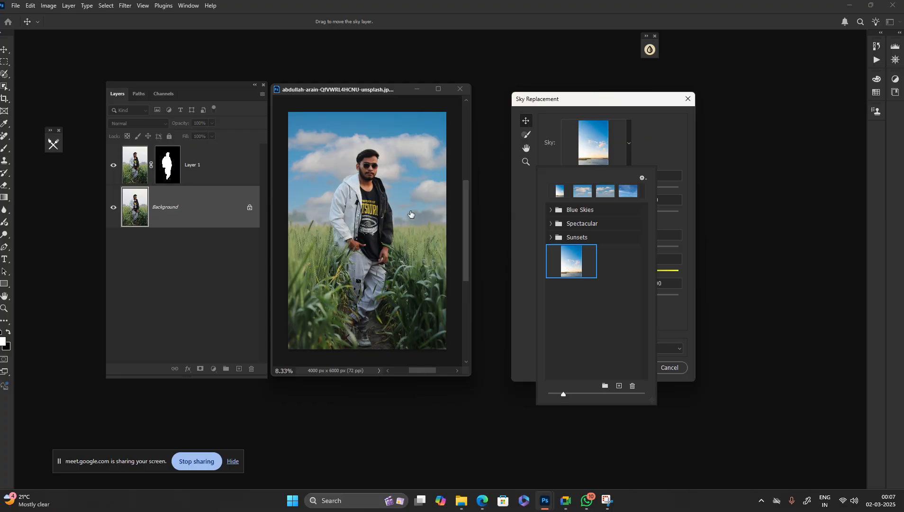
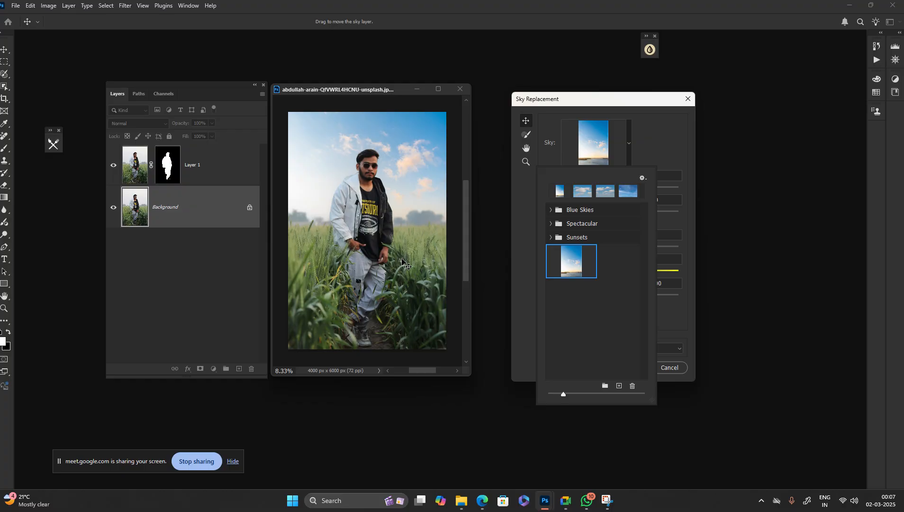
{"action": "key", "text": "z"}
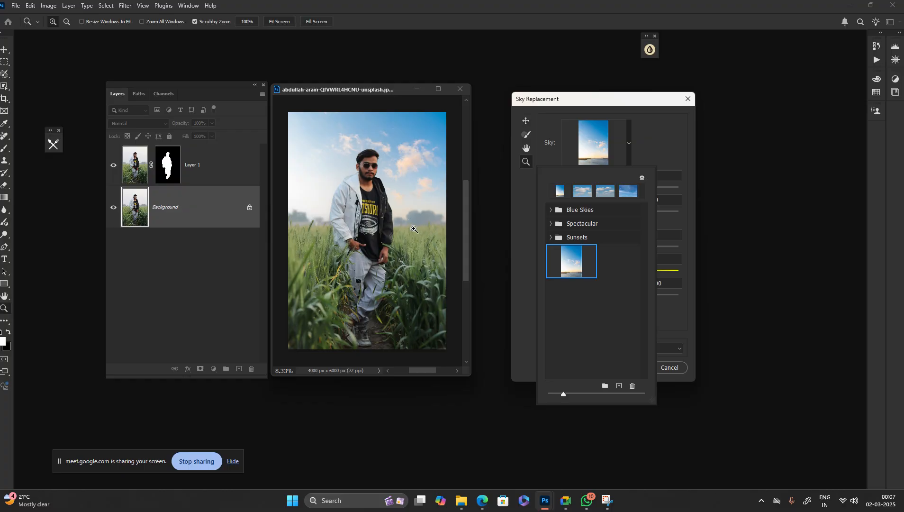
{"action": "left_click", "coordinate": [412, 226]}
{"action": "left_click_drag", "start_coordinate": [413, 228], "coordinate": [297, 224]}
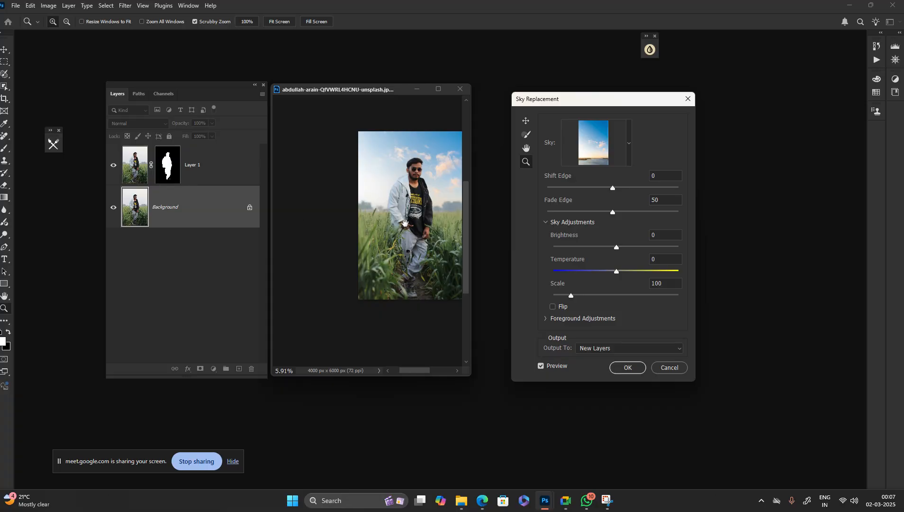
{"action": "left_click_drag", "start_coordinate": [421, 217], "coordinate": [377, 230]}
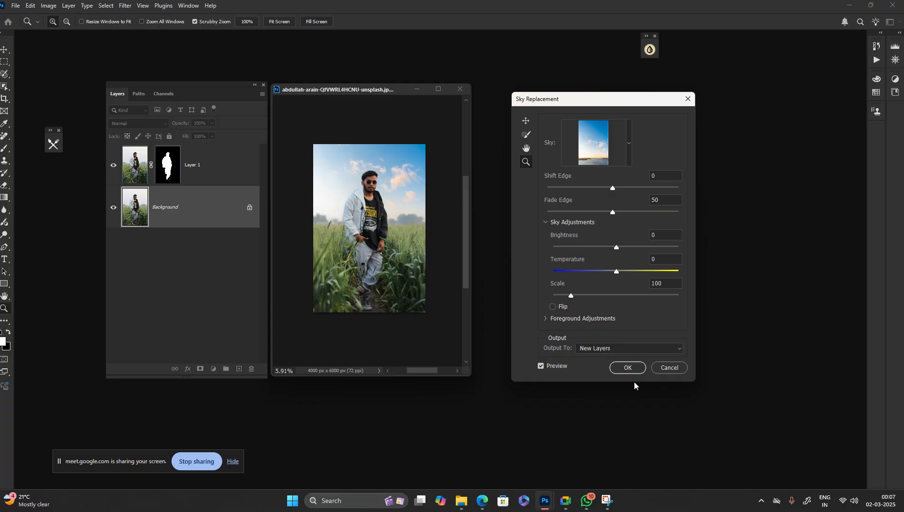
{"action": "left_click", "coordinate": [628, 367]}
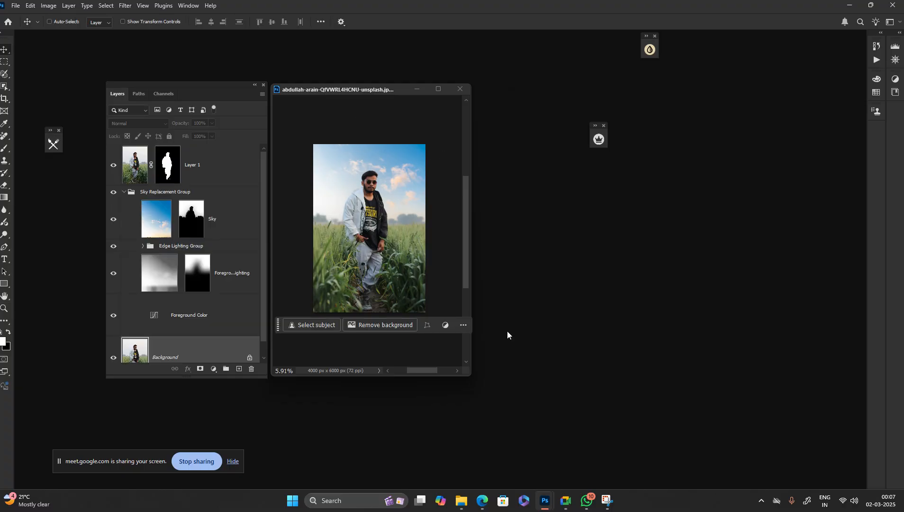
Collapse the Sky Replacement Group and toggle its visibility to compare the original and replaced skies
{"action": "left_click", "coordinate": [127, 194]}
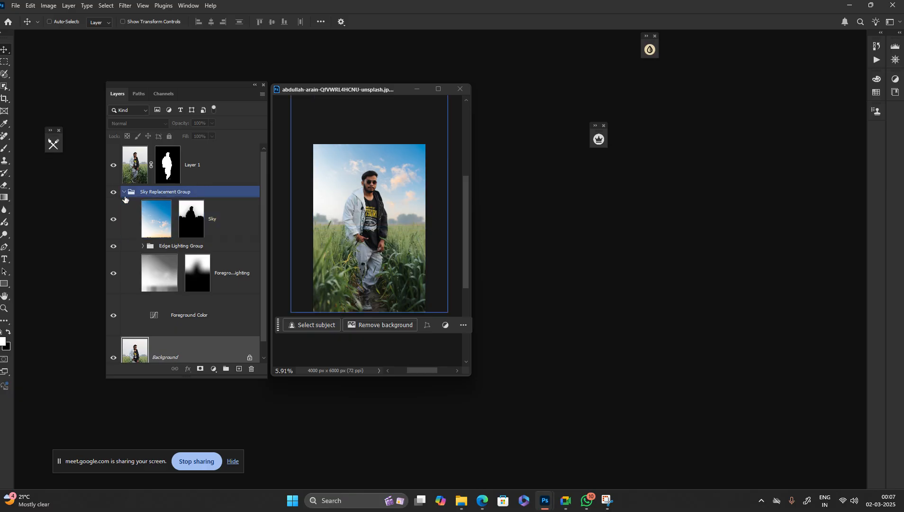
{"action": "left_click", "coordinate": [123, 192]}
{"action": "left_click", "coordinate": [118, 203]}
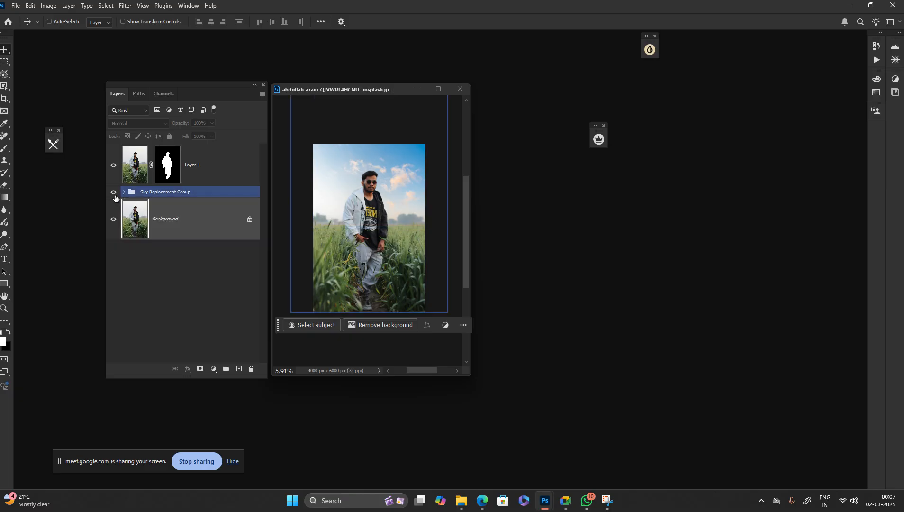
{"action": "left_click", "coordinate": [113, 193]}
{"action": "left_click", "coordinate": [113, 193]}
{"action": "left_click", "coordinate": [114, 194]}
{"action": "left_click", "coordinate": [114, 194]}
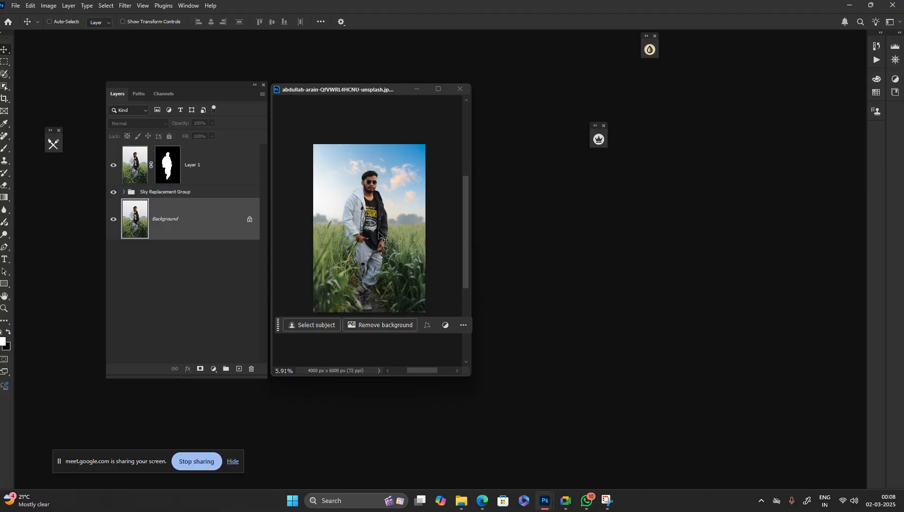
Set the Sky Replacement Group's opacity to 86%
{"action": "key", "text": "z"}
{"action": "right_click", "coordinate": [380, 212]}
{"action": "left_click", "coordinate": [384, 217]}
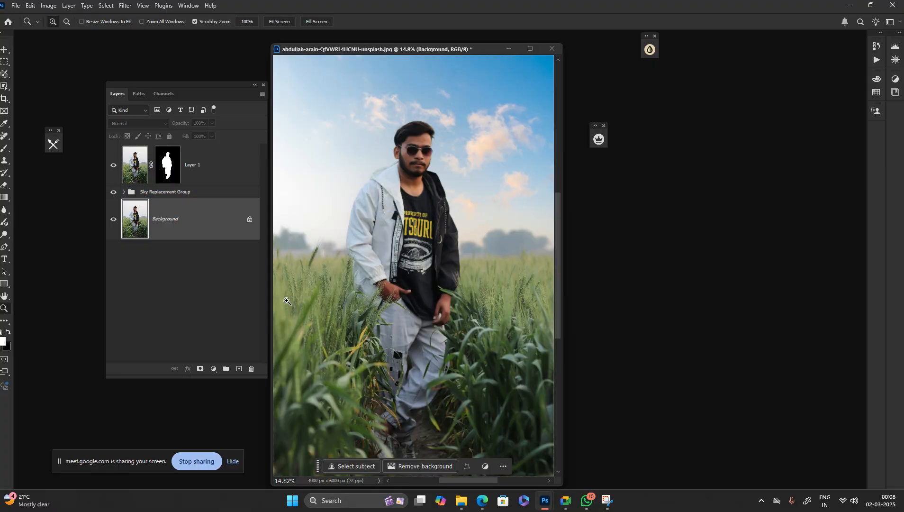
{"action": "left_click", "coordinate": [199, 194]}
{"action": "left_click", "coordinate": [198, 194]}
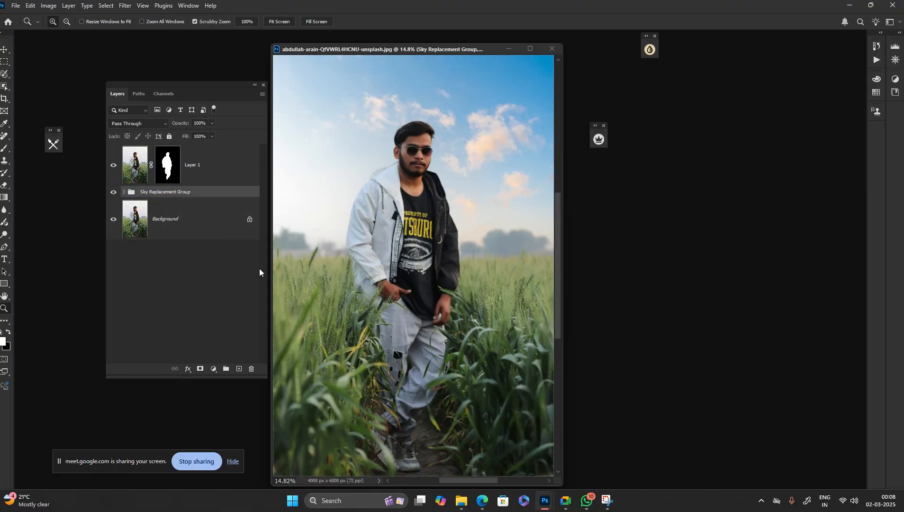
{"action": "left_click", "coordinate": [212, 124]}
{"action": "left_click_drag", "start_coordinate": [206, 132], "coordinate": [203, 133]}
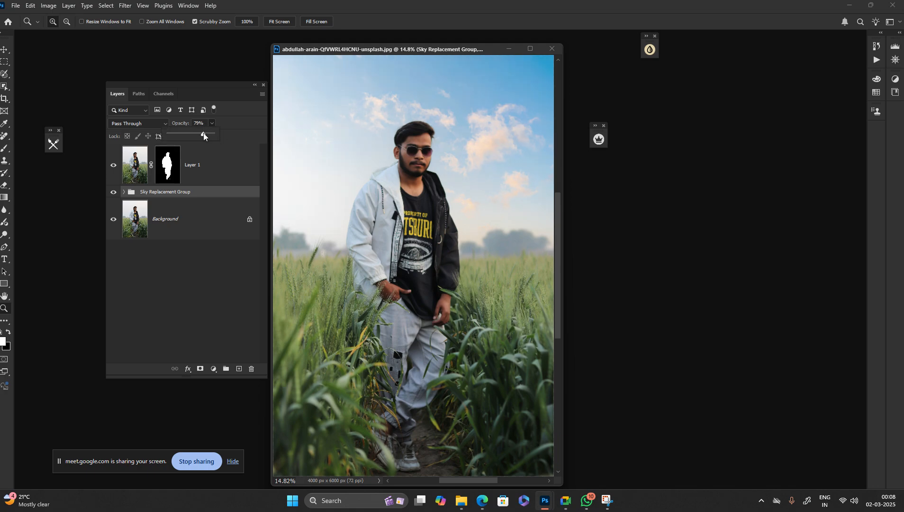
{"action": "left_click", "coordinate": [359, 174], "text": "alt"}
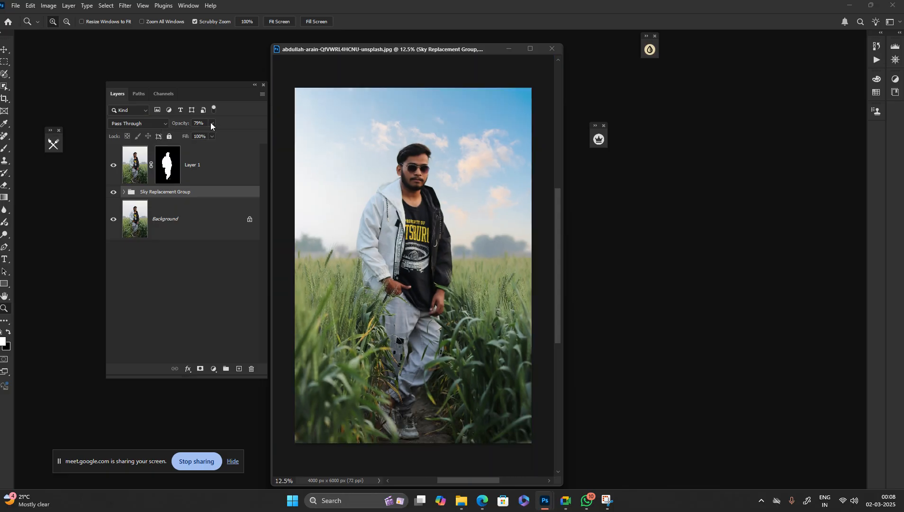
{"action": "left_click_drag", "start_coordinate": [212, 123], "coordinate": [214, 131]}
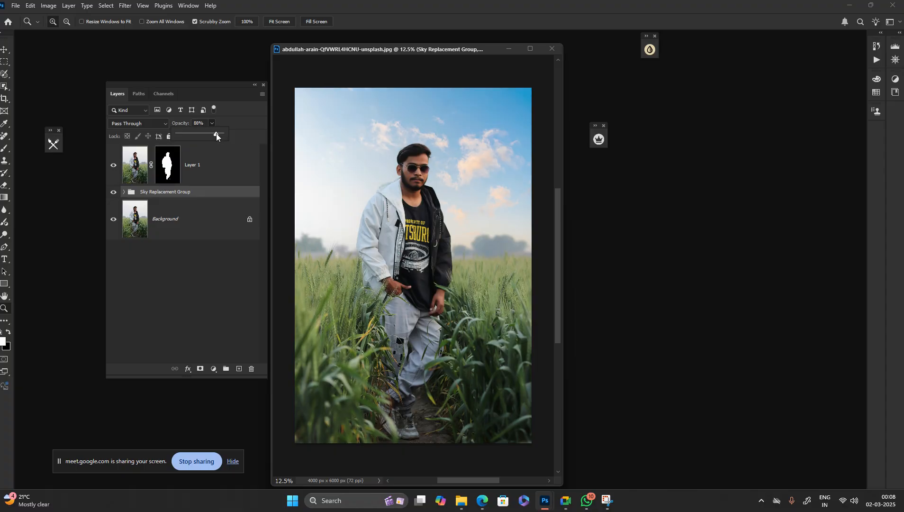
{"action": "left_click_drag", "start_coordinate": [216, 133], "coordinate": [214, 134]}
Compare the portrait with Layer 1 and the Sky Replacement Group each shown and hidden, ending with the sky group hidden
{"action": "left_click", "coordinate": [428, 183]}
{"action": "left_click", "coordinate": [428, 155]}
{"action": "left_click_drag", "start_coordinate": [428, 155], "coordinate": [382, 191]}
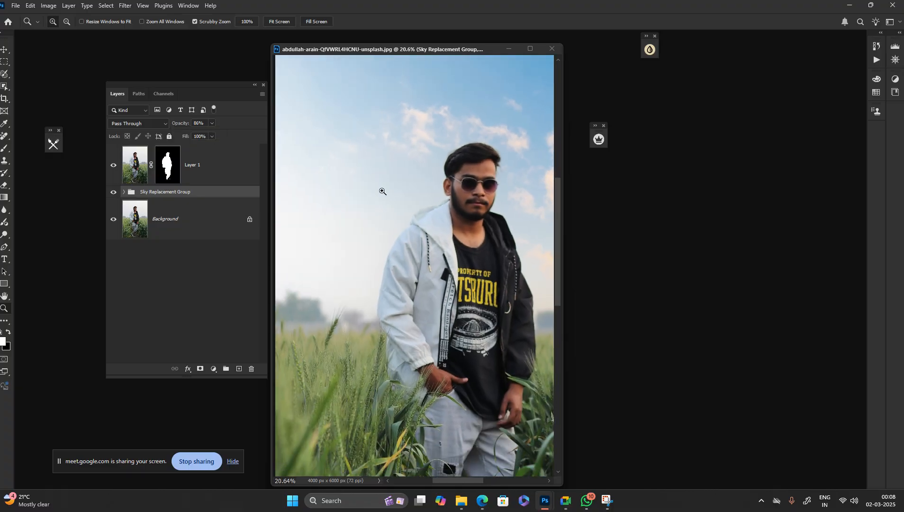
{"action": "left_click", "coordinate": [113, 165]}
{"action": "left_click", "coordinate": [111, 168]}
{"action": "left_click", "coordinate": [165, 219]}
{"action": "left_click", "coordinate": [151, 192]}
{"action": "left_click", "coordinate": [113, 192]}
{"action": "left_click", "coordinate": [113, 192]}
{"action": "left_click", "coordinate": [114, 192]}
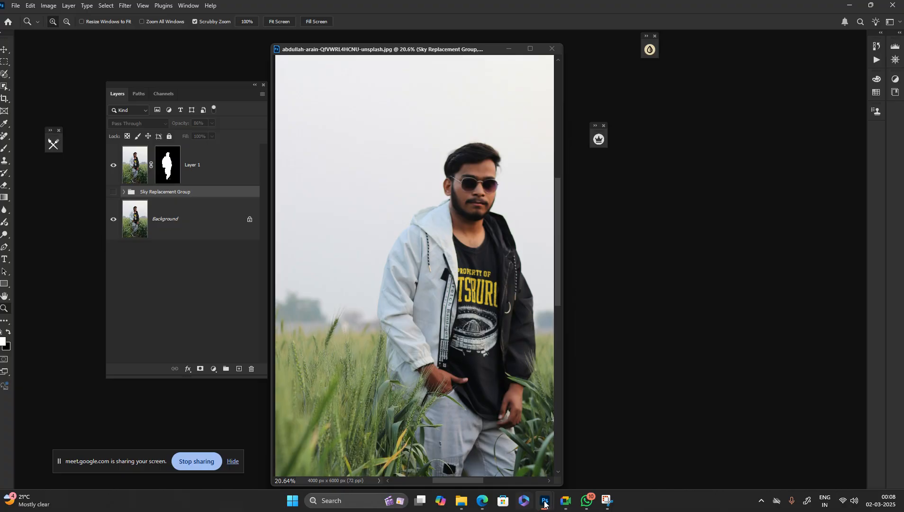
Switch to Google Meet, disconnect the Redmi Note 13 5G Wi-Fi network and reconnect to it with automatic connection
{"action": "left_click", "coordinate": [565, 501]}
{"action": "left_click", "coordinate": [515, 455]}
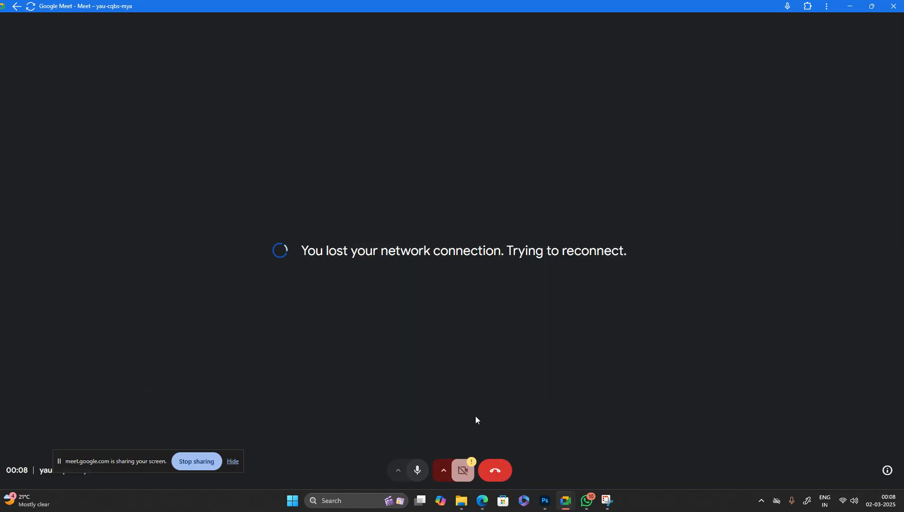
{"action": "left_click", "coordinate": [844, 501]}
{"action": "left_click", "coordinate": [845, 503]}
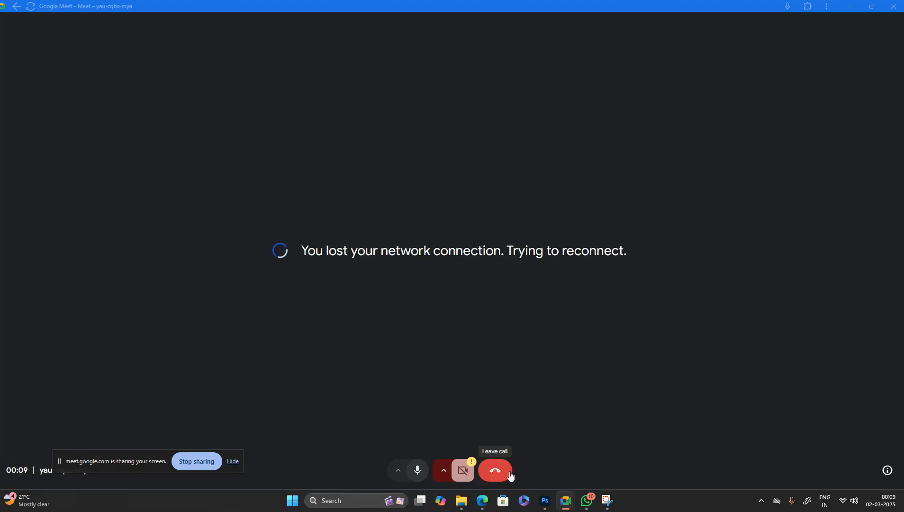
{"action": "left_click", "coordinate": [842, 502]}
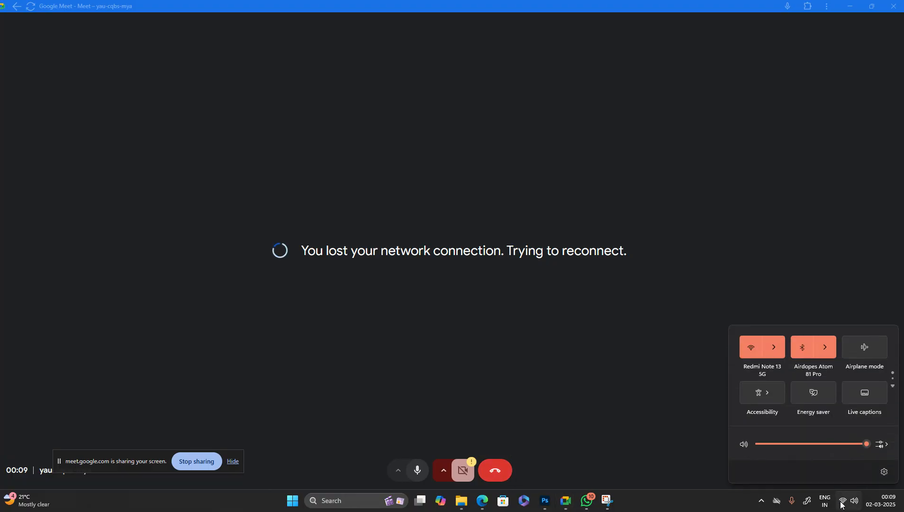
{"action": "left_click", "coordinate": [780, 355]}
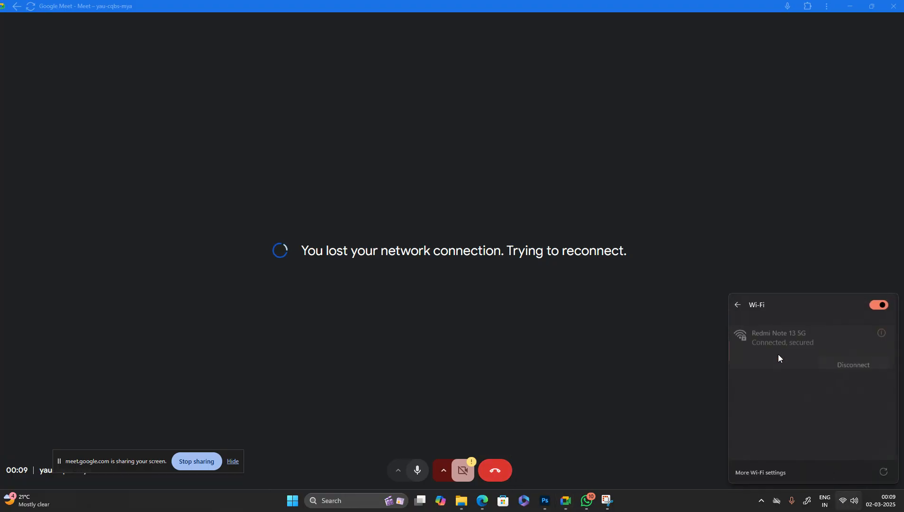
{"action": "left_click", "coordinate": [847, 359]}
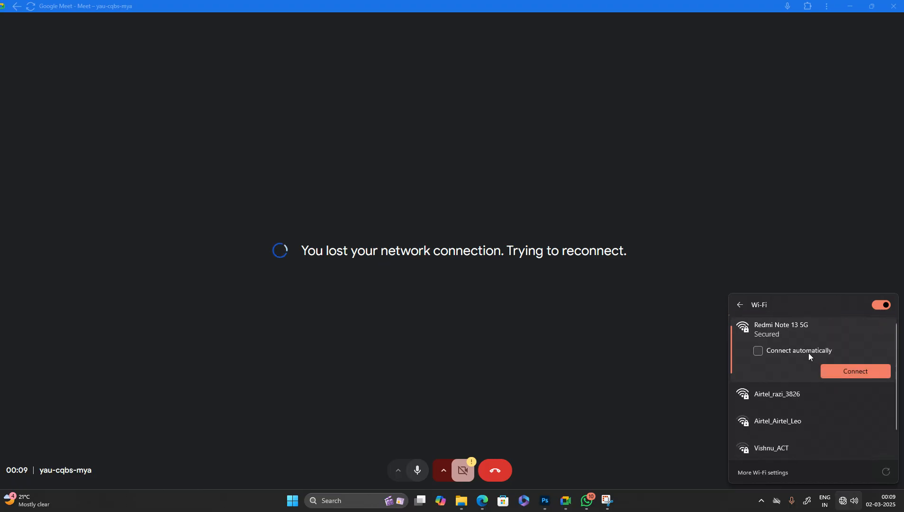
{"action": "left_click", "coordinate": [806, 351]}
{"action": "left_click", "coordinate": [844, 367]}
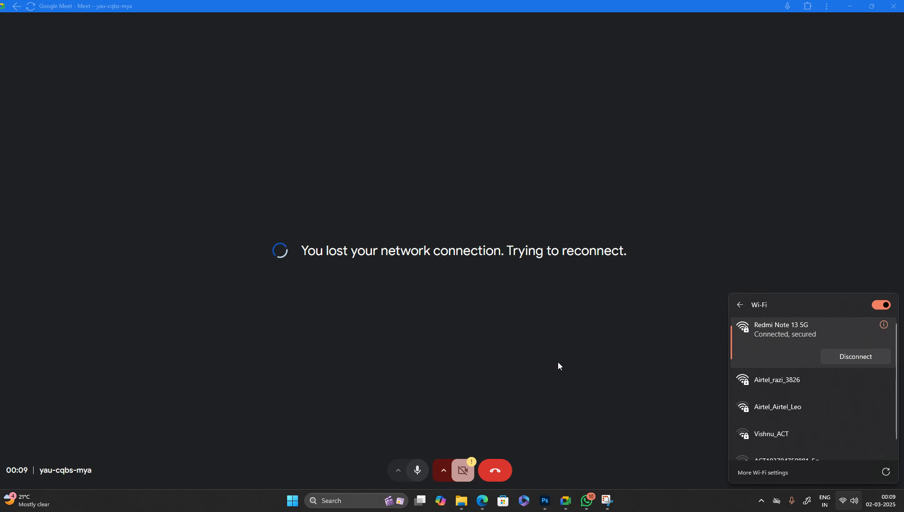
{"action": "left_click", "coordinate": [533, 367]}
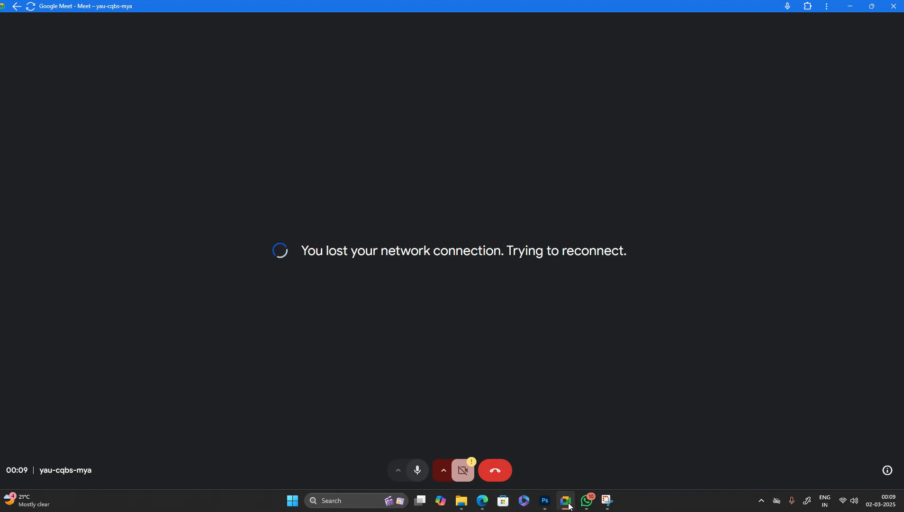
Open Google Chrome and try to load google.co.in, going back and retrying to test the internet connection
{"action": "left_click", "coordinate": [292, 500]}
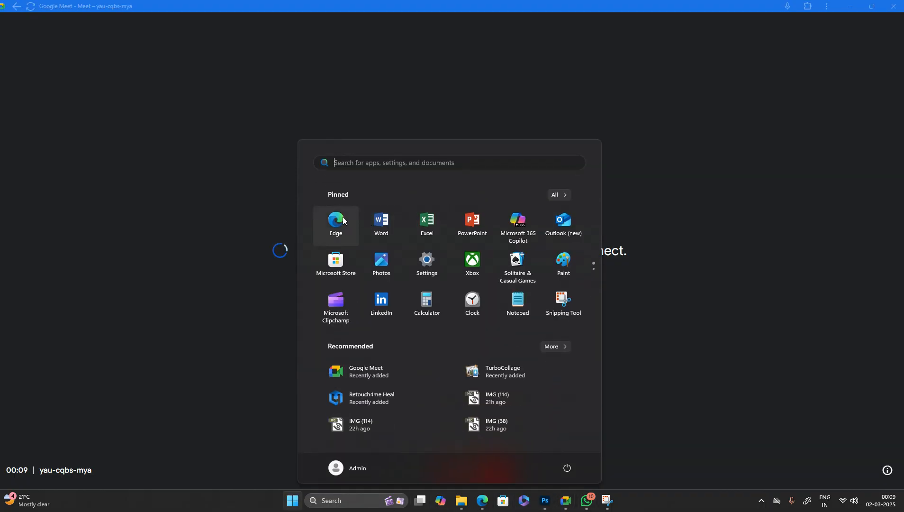
{"action": "left_click", "coordinate": [361, 162]}
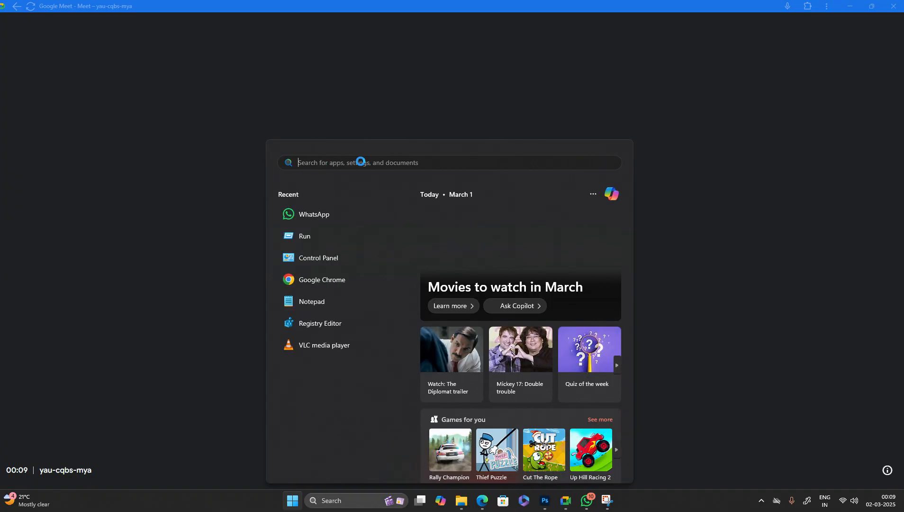
{"action": "left_click", "coordinate": [306, 277]}
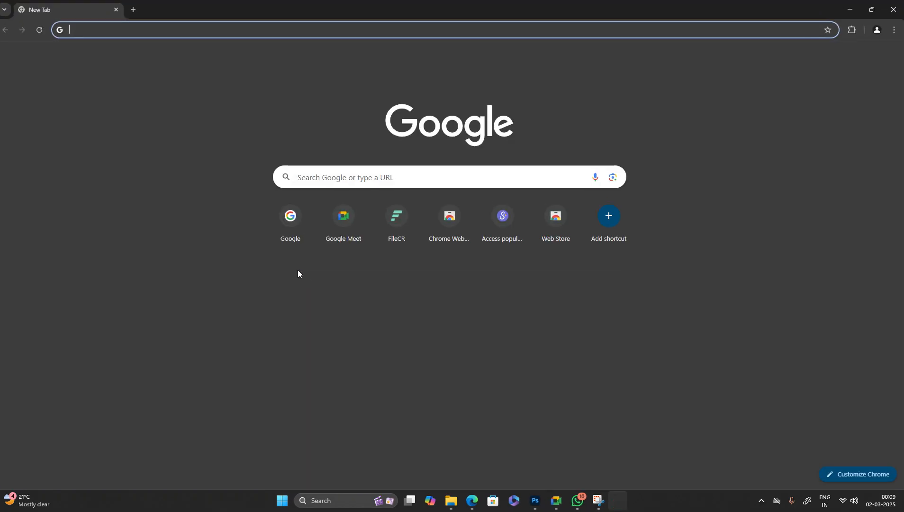
{"action": "left_click", "coordinate": [295, 220]}
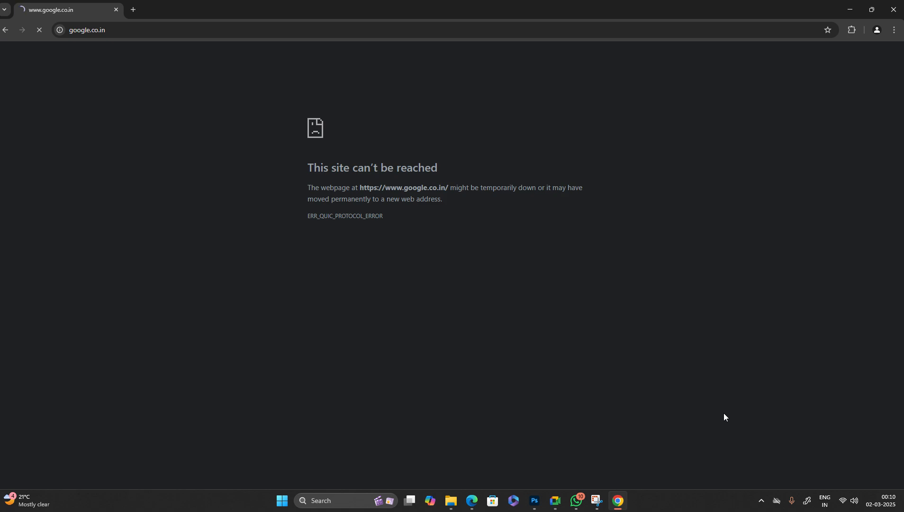
{"action": "left_click", "coordinate": [6, 30]}
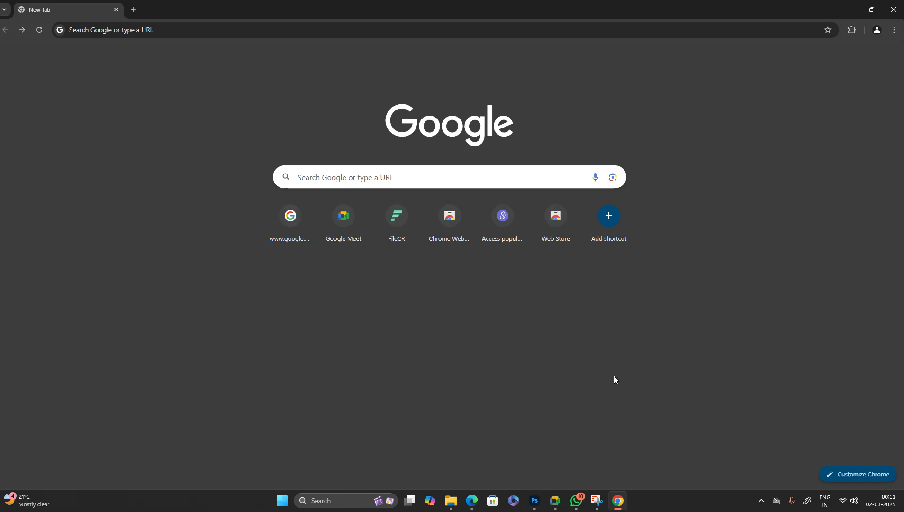
{"action": "left_click", "coordinate": [294, 225]}
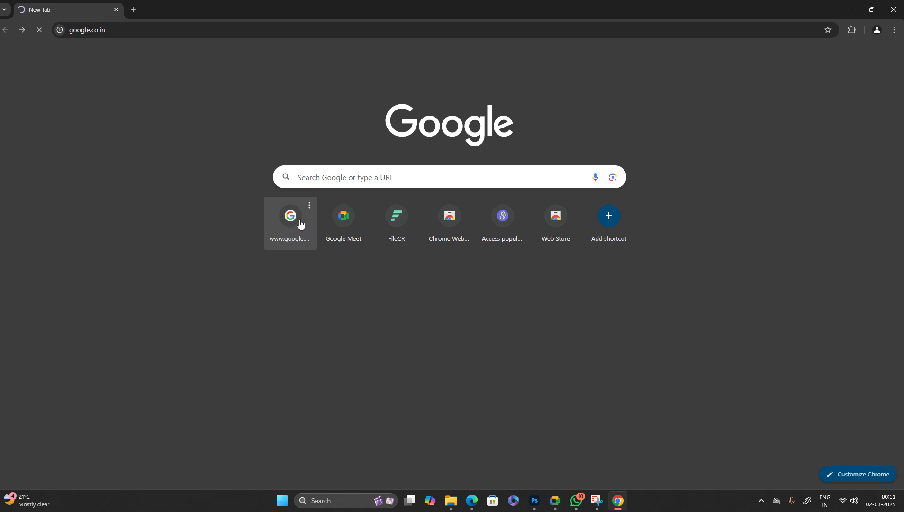